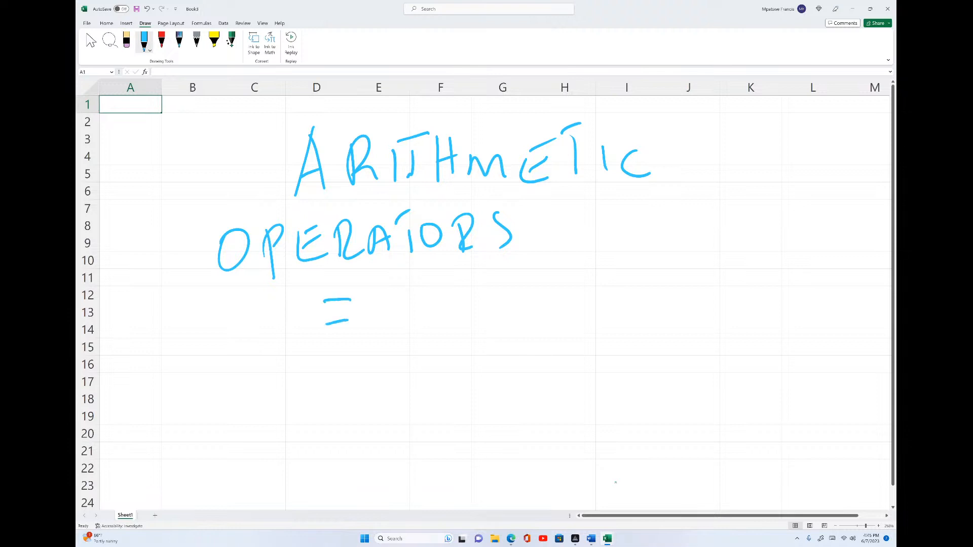
Handwrite "Symbols, used in" in blue ink after the equals sign under the Arithmetic Operators heading.
drag(408, 290, 394, 324)
mouse_move(411, 303)
mouse_down()
mouse_move(434, 336)
mouse_move(474, 304)
mouse_move(479, 314)
mouse_up()
mouse_move(493, 287)
mouse_down()
mouse_move(510, 304)
mouse_move(530, 304)
mouse_up()
drag(539, 270, 535, 316)
drag(557, 289, 541, 310)
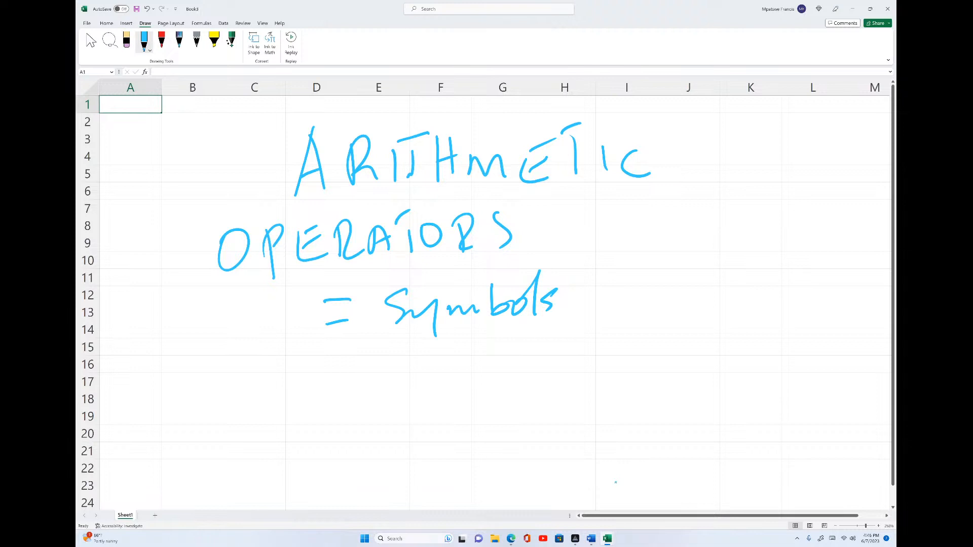
mouse_move(571, 308)
mouse_down()
mouse_move(570, 319)
mouse_move(675, 299)
mouse_move(734, 305)
mouse_up()
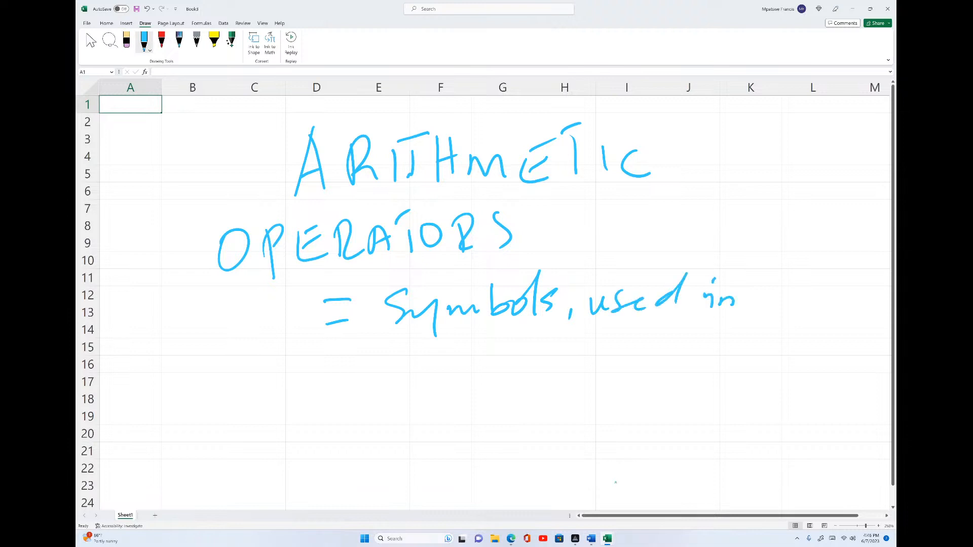
Continue the definition on a new line with the handwritten word "mathematics," in blue ink.
mouse_move(311, 394)
mouse_down()
mouse_move(328, 374)
mouse_move(356, 381)
mouse_up()
drag(366, 348, 362, 384)
mouse_move(378, 350)
mouse_down()
mouse_move(373, 383)
mouse_move(418, 375)
mouse_move(451, 388)
mouse_up()
drag(445, 375, 456, 372)
mouse_move(457, 370)
mouse_down()
mouse_move(460, 388)
mouse_move(464, 357)
mouse_up()
mouse_move(475, 364)
mouse_down()
mouse_move(473, 384)
mouse_move(497, 388)
mouse_up()
Handwrite "programing, basic" after "mathematics," on the same line of the definition.
mouse_move(530, 356)
mouse_down()
mouse_move(527, 400)
mouse_move(532, 378)
mouse_up()
drag(548, 362, 556, 378)
drag(561, 365, 573, 390)
drag(585, 374, 606, 379)
drag(608, 369, 628, 378)
drag(628, 378, 658, 370)
drag(658, 377, 704, 359)
drag(699, 370, 691, 398)
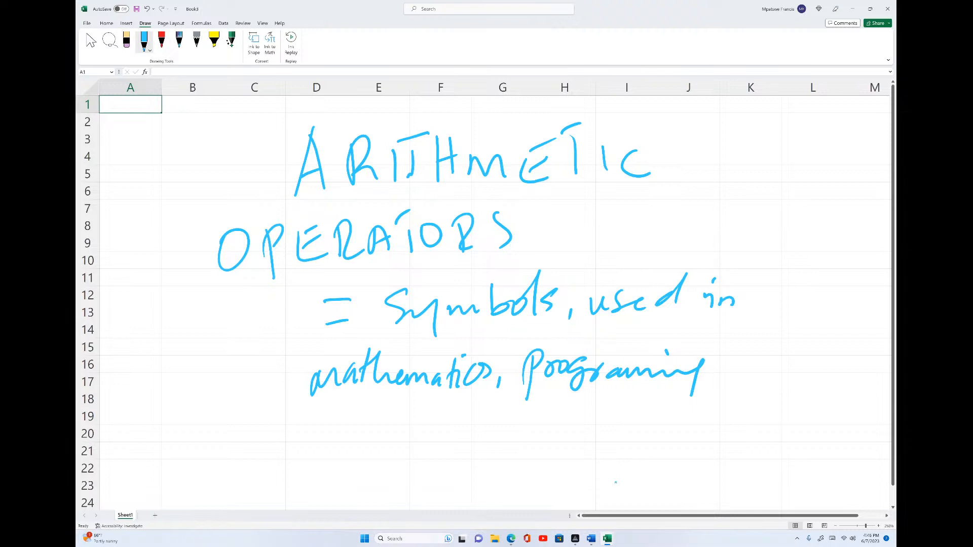
drag(710, 378, 706, 390)
mouse_move(746, 327)
mouse_down()
mouse_move(741, 357)
mouse_move(753, 361)
mouse_up()
drag(727, 374, 768, 367)
mouse_move(770, 360)
mouse_down()
mouse_move(788, 355)
mouse_move(804, 371)
mouse_move(816, 365)
mouse_up()
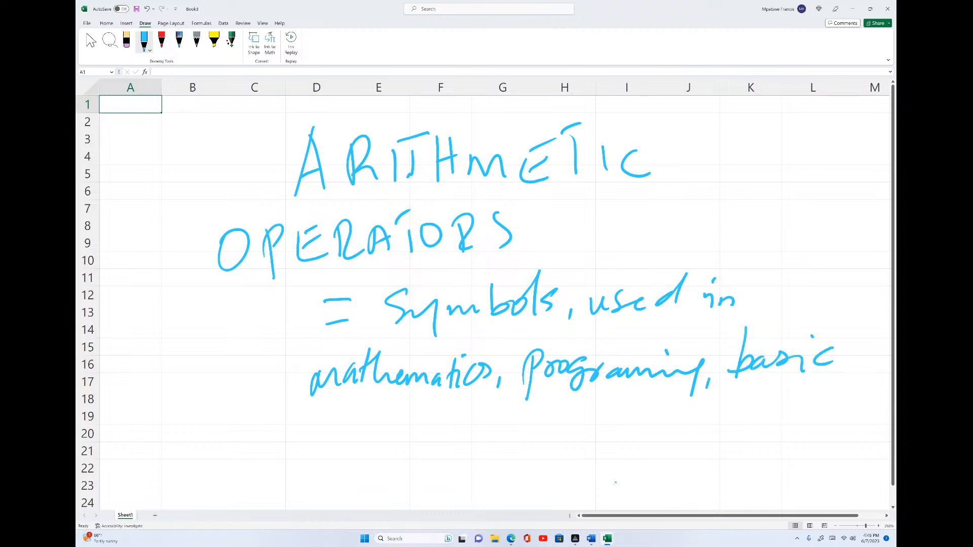
Finish the definition by handwriting "arithmetics operation" on the line below "mathematics, programing, basic".
mouse_move(324, 417)
mouse_down()
mouse_move(310, 424)
mouse_move(323, 438)
mouse_up()
mouse_move(332, 435)
mouse_down()
mouse_move(339, 426)
mouse_move(358, 435)
mouse_up()
mouse_move(379, 398)
mouse_down()
mouse_move(385, 435)
mouse_move(398, 434)
mouse_up()
mouse_move(407, 422)
mouse_down()
mouse_move(415, 434)
mouse_move(441, 431)
mouse_up()
drag(445, 426, 479, 434)
mouse_move(481, 400)
mouse_down()
mouse_move(486, 434)
mouse_move(521, 434)
mouse_up()
drag(511, 420, 524, 434)
mouse_move(539, 415)
mouse_down()
mouse_move(552, 412)
mouse_move(534, 432)
mouse_up()
mouse_move(594, 411)
mouse_down()
mouse_move(639, 427)
mouse_move(695, 422)
mouse_up()
mouse_move(690, 420)
mouse_down()
mouse_move(774, 415)
mouse_move(704, 401)
mouse_up()
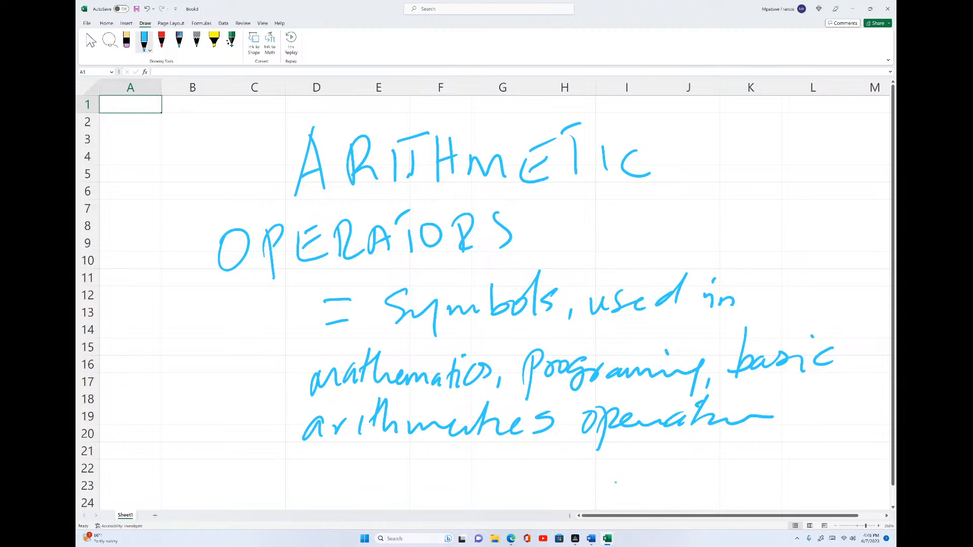
Start the operator list below the definition by handwriting "+ (Addition)" in blue ink.
scroll(615, 482, down, 4)
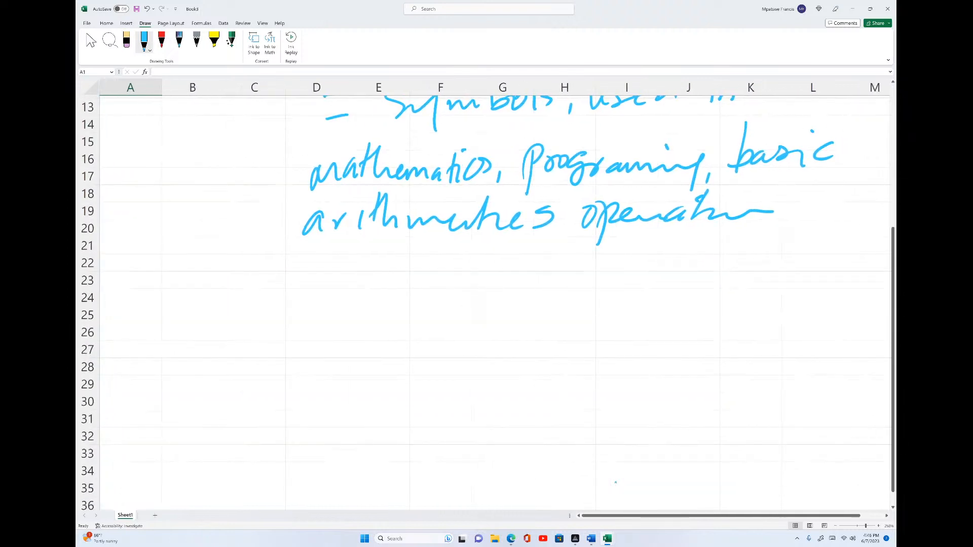
mouse_move(296, 285)
mouse_down()
mouse_move(327, 284)
mouse_move(307, 312)
mouse_up()
mouse_move(360, 258)
mouse_down()
mouse_move(360, 305)
mouse_move(424, 292)
mouse_up()
drag(435, 248, 433, 289)
mouse_move(439, 273)
mouse_down()
mouse_move(437, 289)
mouse_move(451, 285)
mouse_up()
mouse_move(444, 272)
mouse_down()
mouse_move(462, 265)
mouse_move(461, 282)
mouse_move(479, 273)
mouse_up()
click(463, 251)
mouse_move(482, 269)
mouse_down()
mouse_move(487, 280)
mouse_move(505, 274)
mouse_move(509, 303)
mouse_up()
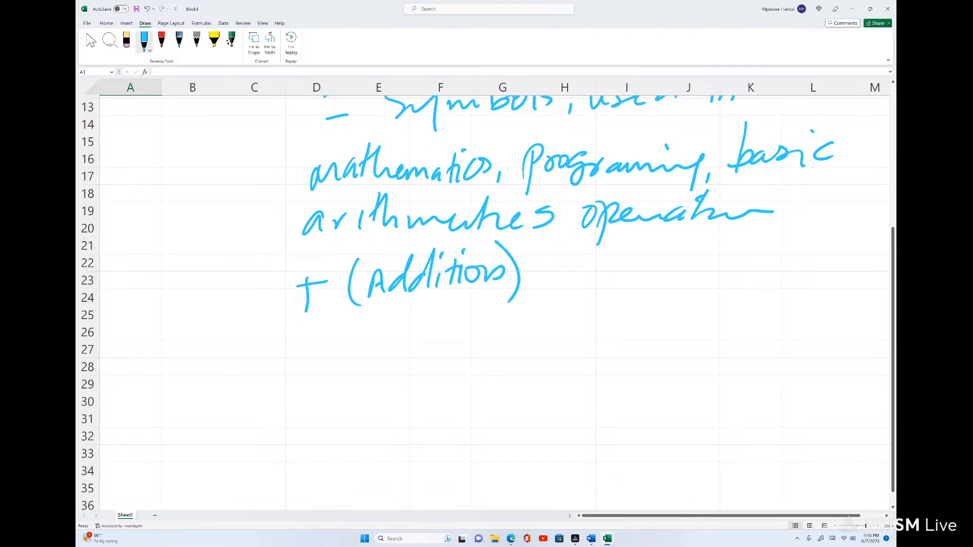
Handwrite "- (Subtraction)" on the line below the addition entry.
drag(284, 347, 303, 347)
mouse_move(372, 314)
mouse_down()
mouse_move(360, 363)
mouse_move(401, 354)
mouse_up()
mouse_move(415, 315)
mouse_down()
mouse_move(411, 357)
mouse_move(437, 351)
mouse_up()
mouse_move(439, 344)
mouse_down()
mouse_move(453, 337)
mouse_move(490, 351)
mouse_up()
mouse_move(508, 324)
mouse_down()
mouse_move(509, 352)
mouse_move(523, 337)
mouse_up()
mouse_move(532, 338)
mouse_down()
mouse_move(539, 349)
mouse_move(572, 346)
mouse_up()
click(531, 319)
drag(572, 292, 579, 361)
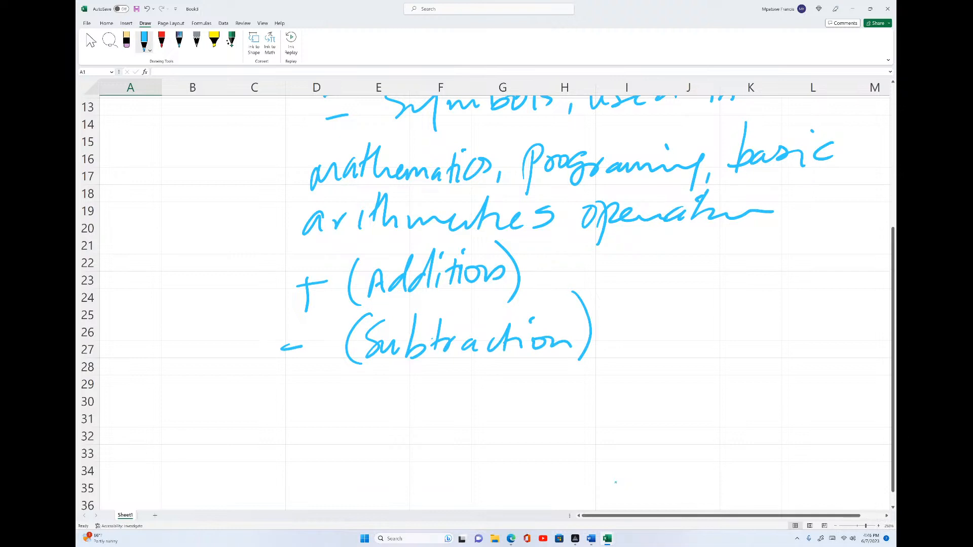
Handwrite "* (multiplication)" on the line below the subtraction entry.
drag(295, 384, 278, 423)
mouse_move(270, 396)
mouse_down()
mouse_move(300, 413)
mouse_move(276, 413)
mouse_up()
mouse_move(369, 374)
mouse_down()
mouse_move(361, 425)
mouse_move(429, 401)
mouse_move(437, 413)
mouse_up()
mouse_move(459, 370)
mouse_down()
mouse_move(453, 413)
mouse_move(462, 394)
mouse_up()
drag(462, 396, 475, 431)
mouse_move(476, 400)
mouse_down()
mouse_move(488, 395)
mouse_move(494, 406)
mouse_up()
drag(505, 400, 522, 413)
drag(535, 397, 536, 412)
mouse_move(551, 372)
mouse_down()
mouse_move(546, 409)
mouse_move(547, 389)
mouse_up()
drag(554, 390, 556, 404)
mouse_move(569, 392)
mouse_down()
mouse_move(570, 405)
mouse_move(603, 407)
mouse_move(584, 369)
mouse_up()
drag(600, 364, 616, 417)
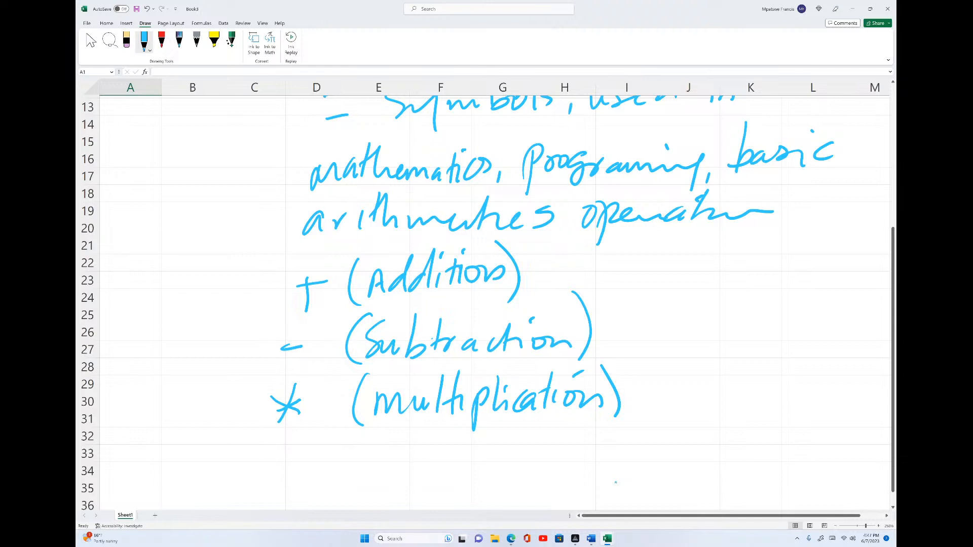
Handwrite "% (modulus)" on the line below the multiplication entry.
drag(290, 433, 273, 480)
drag(282, 475, 284, 480)
drag(268, 439, 269, 443)
drag(333, 431, 323, 493)
mouse_move(336, 450)
mouse_down()
mouse_move(366, 472)
mouse_move(383, 445)
mouse_move(457, 469)
mouse_up()
drag(483, 419, 496, 470)
Handwrite "** (Exponation)" below the modulus entry in the operator list.
scroll(486, 304, down, 3)
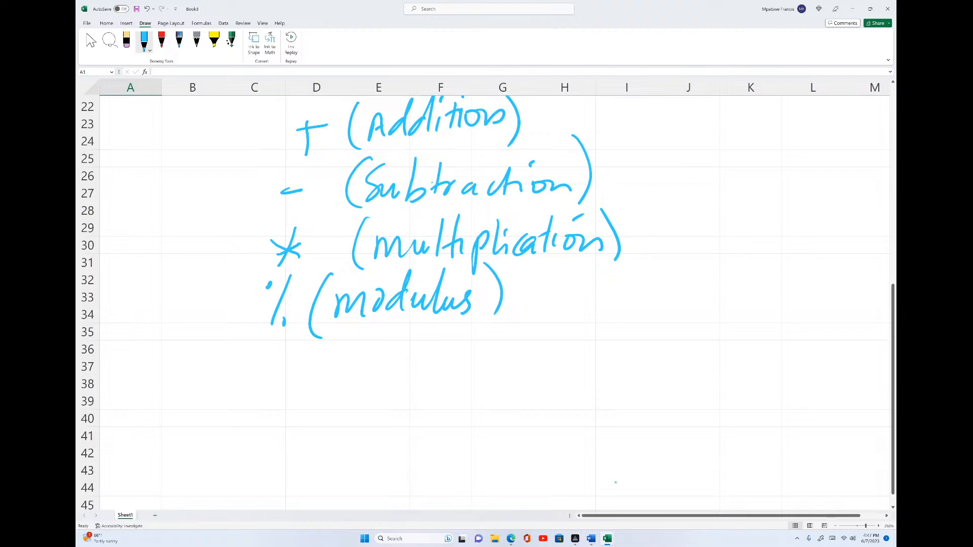
drag(291, 369, 277, 388)
drag(278, 373, 285, 381)
drag(278, 379, 296, 383)
mouse_move(295, 376)
mouse_down()
mouse_move(306, 374)
mouse_move(329, 419)
mouse_up()
drag(353, 381, 357, 413)
drag(338, 406, 357, 368)
mouse_move(381, 380)
mouse_down()
mouse_move(361, 418)
mouse_move(368, 422)
mouse_up()
mouse_move(383, 386)
mouse_down()
mouse_move(379, 424)
mouse_move(397, 390)
mouse_move(420, 400)
mouse_move(505, 392)
mouse_up()
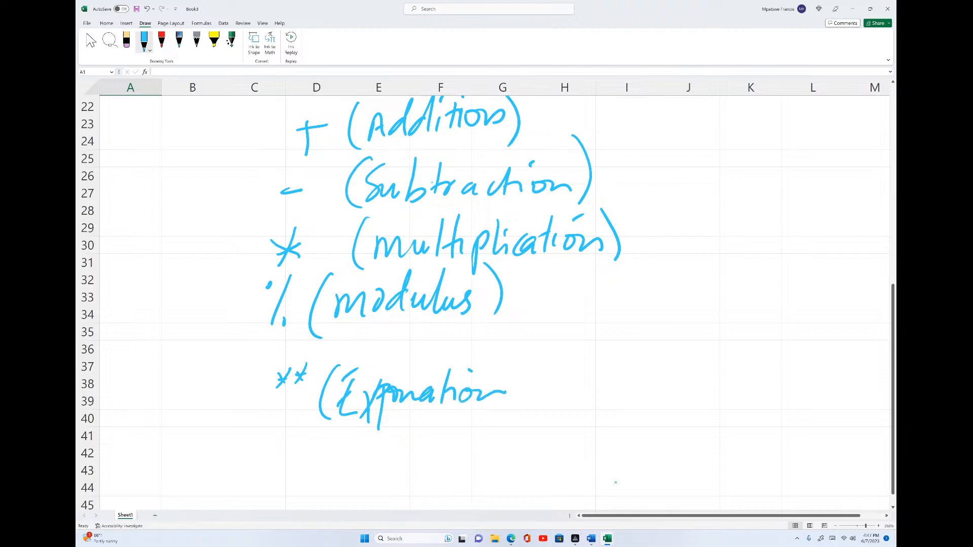
mouse_move(494, 359)
mouse_down()
mouse_move(523, 388)
mouse_move(515, 417)
mouse_up()
Begin the exponent operator's explanation beside its entry by handwriting "raise the no to", with "n" underlined.
mouse_move(552, 402)
mouse_down()
mouse_move(573, 386)
mouse_move(602, 399)
mouse_move(645, 391)
mouse_up()
drag(690, 356, 682, 397)
mouse_move(704, 365)
mouse_down()
mouse_move(708, 392)
mouse_move(737, 388)
mouse_up()
drag(675, 384, 686, 379)
mouse_move(757, 377)
mouse_down()
mouse_move(759, 396)
mouse_move(779, 386)
mouse_up()
drag(791, 379, 802, 381)
drag(766, 402, 789, 398)
drag(830, 352, 831, 388)
drag(816, 386, 839, 383)
drag(841, 379, 856, 385)
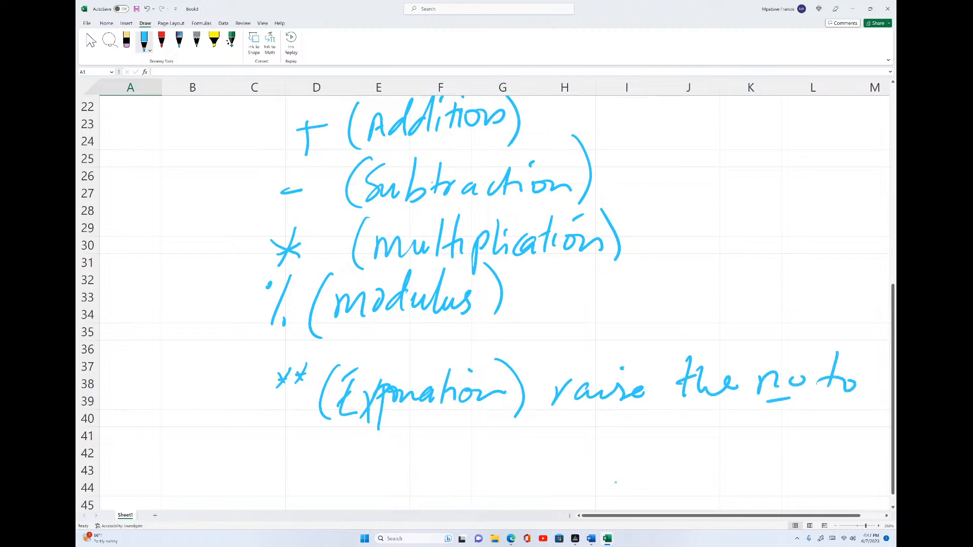
Complete the exponent explanation by handwriting "the power of another number" over the next two lines.
drag(461, 413, 452, 458)
mouse_move(473, 420)
mouse_down()
mouse_move(466, 449)
mouse_move(513, 441)
mouse_up()
drag(449, 441, 456, 435)
mouse_move(540, 428)
mouse_down()
mouse_move(536, 471)
mouse_move(551, 431)
mouse_up()
mouse_move(548, 436)
mouse_down()
mouse_move(647, 435)
mouse_move(684, 423)
mouse_up()
drag(700, 414, 684, 448)
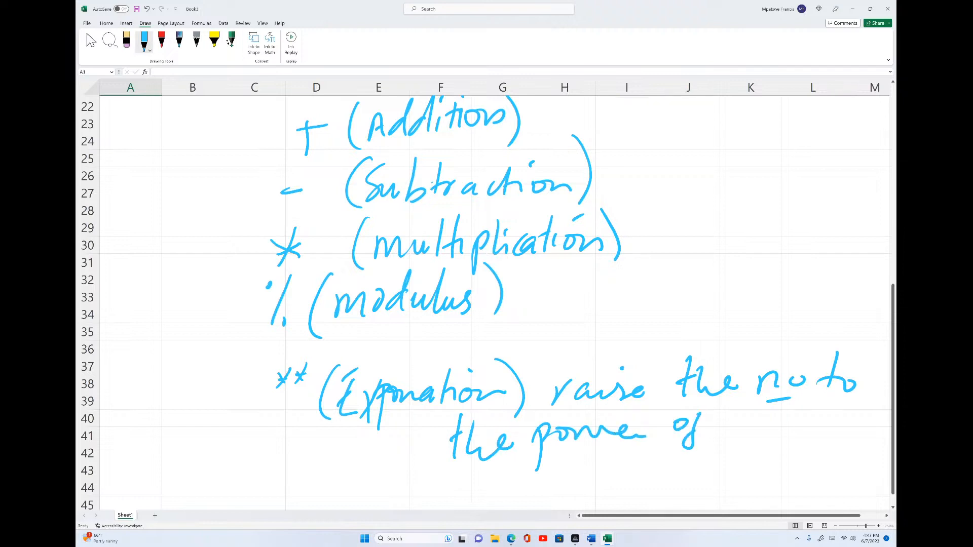
mouse_move(732, 421)
mouse_down()
mouse_move(719, 432)
mouse_move(791, 426)
mouse_move(792, 414)
mouse_up()
mouse_move(803, 400)
mouse_down()
mouse_move(809, 428)
mouse_move(843, 428)
mouse_up()
mouse_move(559, 465)
mouse_down()
mouse_move(557, 480)
mouse_move(625, 472)
mouse_up()
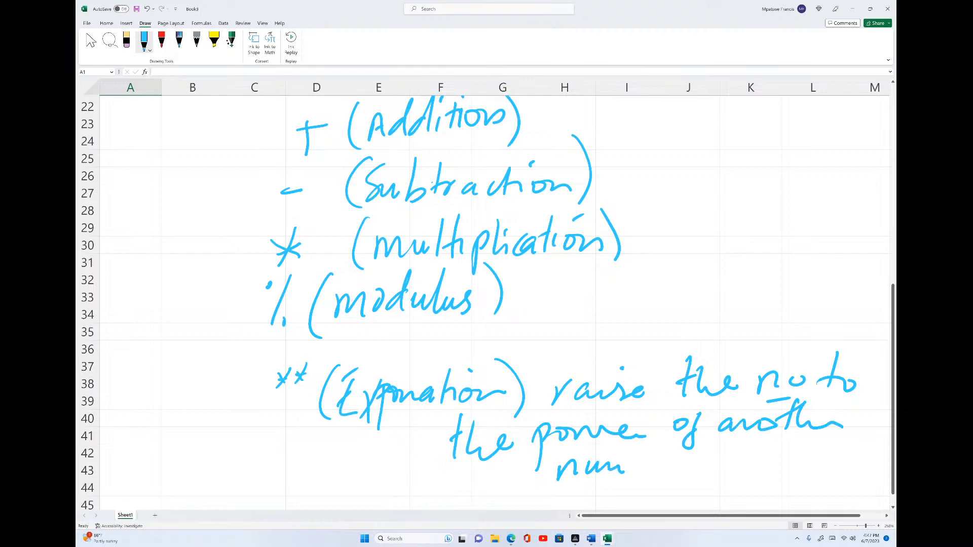
mouse_move(631, 439)
mouse_down()
mouse_move(652, 471)
mouse_move(688, 469)
mouse_up()
Handwrite the example "e.g = 2² = 2×2 = 4" below the exponent explanation.
scroll(469, 303, down, 3)
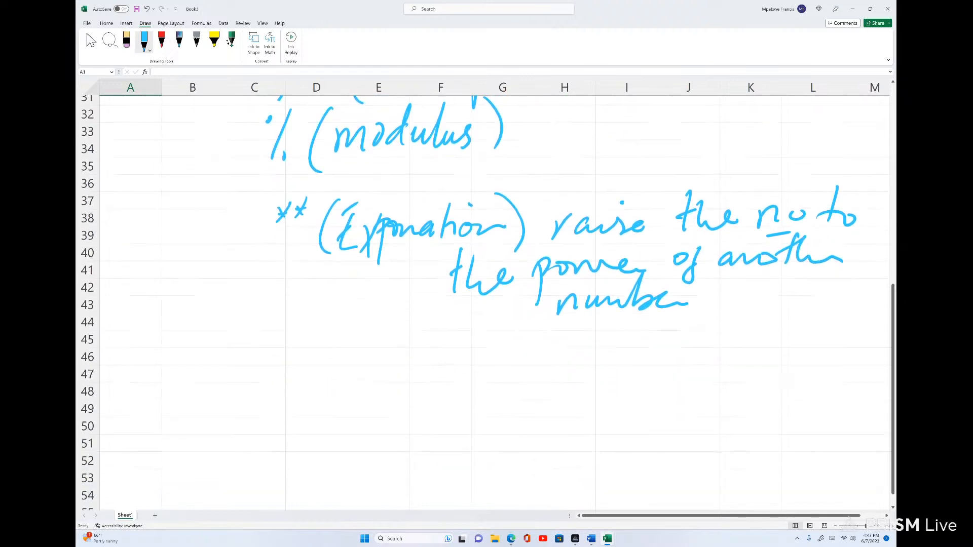
mouse_move(325, 345)
mouse_down()
mouse_move(324, 335)
mouse_move(347, 355)
mouse_up()
click(352, 343)
mouse_move(384, 335)
mouse_down()
mouse_move(383, 354)
mouse_move(358, 386)
mouse_up()
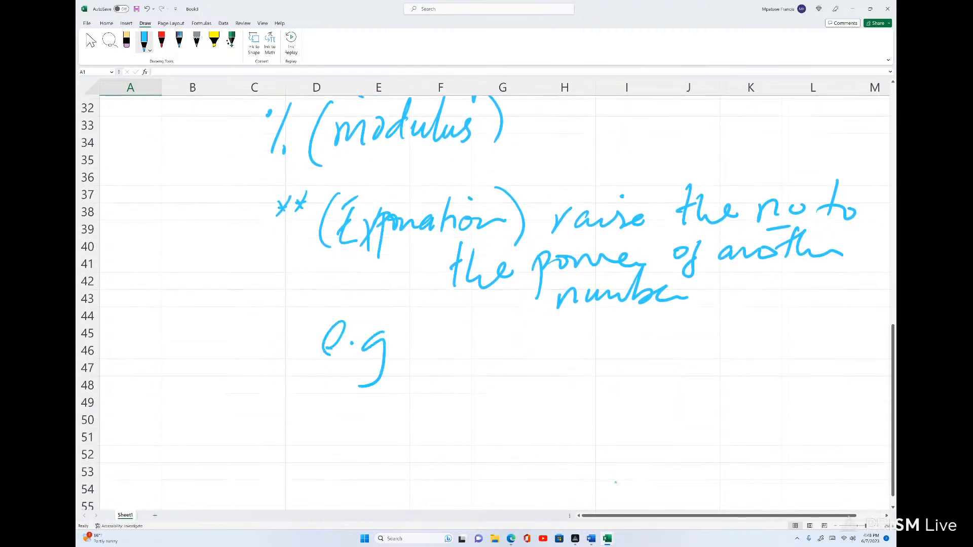
drag(458, 346, 490, 366)
mouse_move(485, 319)
mouse_down()
mouse_move(493, 332)
mouse_move(519, 332)
mouse_move(556, 354)
mouse_move(558, 371)
mouse_move(621, 373)
mouse_up()
mouse_move(627, 374)
mouse_down()
mouse_move(653, 354)
mouse_move(641, 366)
mouse_up()
mouse_move(654, 353)
mouse_down()
mouse_move(654, 374)
mouse_move(675, 370)
mouse_up()
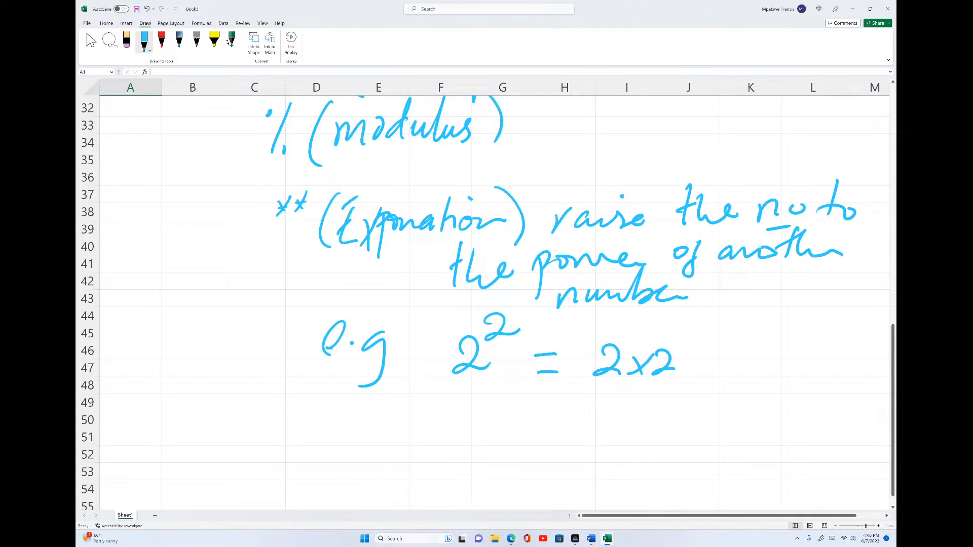
drag(705, 372, 730, 372)
mouse_move(703, 367)
mouse_down()
mouse_move(774, 371)
mouse_move(764, 397)
mouse_up()
drag(428, 357, 434, 364)
Handwrite a second exponent example, "2³ = 2×2×2 = 8", below the first one.
mouse_move(422, 429)
mouse_down()
mouse_move(436, 425)
mouse_move(444, 446)
mouse_up()
mouse_move(447, 398)
mouse_down()
mouse_move(468, 407)
mouse_move(451, 421)
mouse_move(497, 447)
mouse_up()
drag(483, 461, 500, 457)
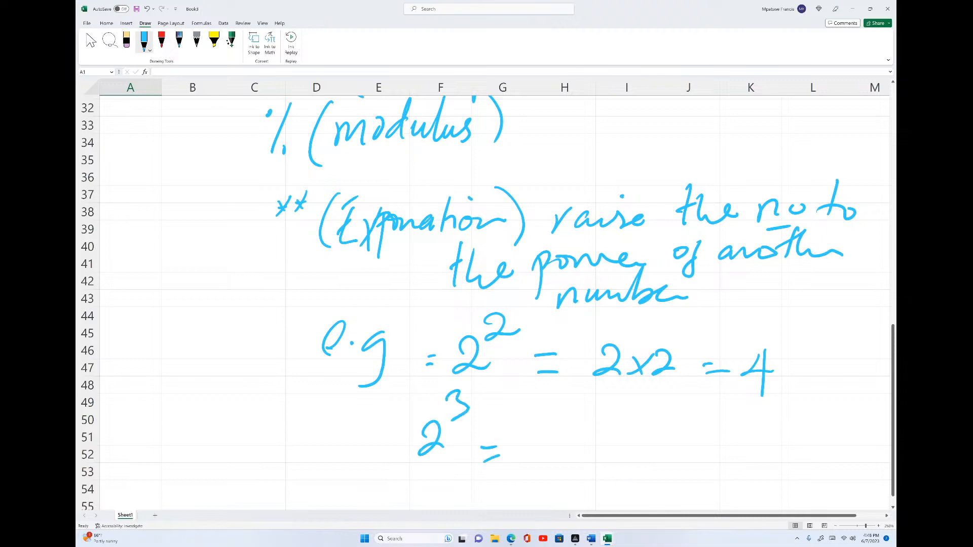
mouse_move(547, 435)
mouse_down()
mouse_move(565, 436)
mouse_move(569, 451)
mouse_move(605, 447)
mouse_up()
mouse_move(598, 430)
mouse_down()
mouse_move(588, 444)
mouse_move(669, 450)
mouse_up()
mouse_move(665, 434)
mouse_down()
mouse_move(650, 448)
mouse_move(747, 442)
mouse_up()
drag(728, 435, 783, 423)
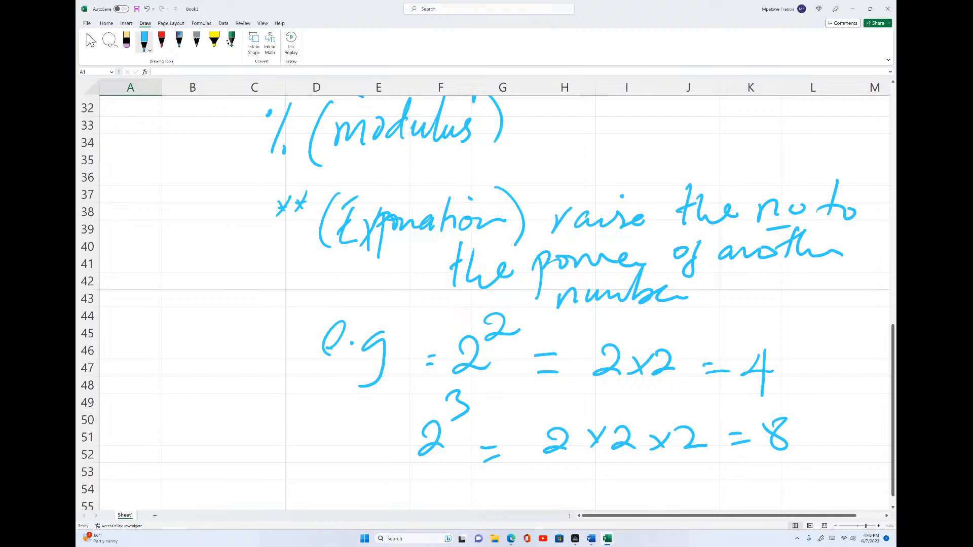
Handwrite "we use in programming languages" in blue ink below the exponent examples.
scroll(615, 482, down, 5)
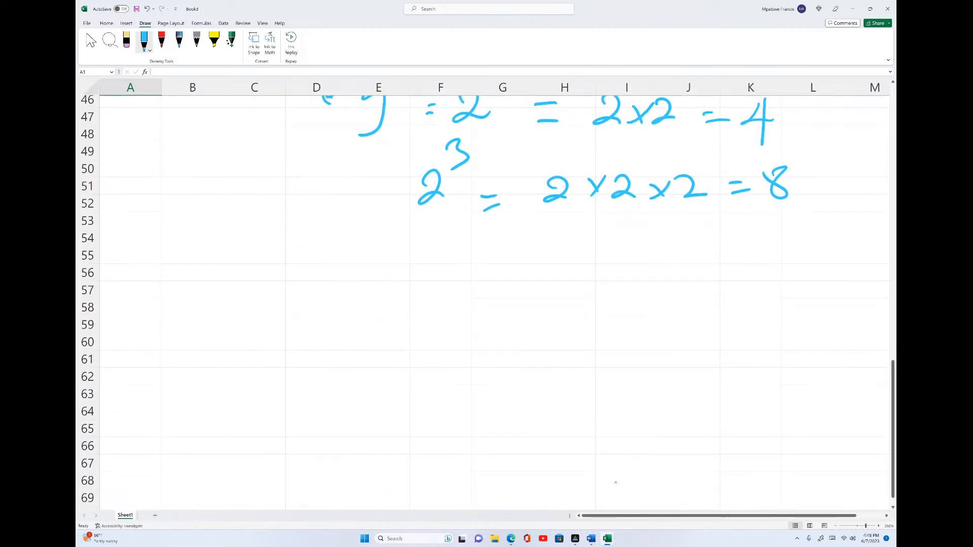
mouse_move(192, 255)
mouse_down()
mouse_move(225, 256)
mouse_move(252, 277)
mouse_move(498, 243)
mouse_move(562, 260)
mouse_move(636, 259)
mouse_move(641, 288)
mouse_up()
click(362, 236)
click(628, 240)
mouse_move(689, 223)
mouse_down()
mouse_move(682, 264)
mouse_move(719, 264)
mouse_move(741, 291)
mouse_move(783, 263)
mouse_move(807, 262)
mouse_move(811, 288)
mouse_move(881, 259)
mouse_up()
Handwrite the language examples "e.g Python, Java, C, C++" below the programming languages line.
mouse_move(194, 328)
mouse_down()
mouse_move(209, 326)
mouse_move(238, 362)
mouse_up()
click(230, 321)
mouse_move(297, 299)
mouse_down()
mouse_move(299, 357)
mouse_move(322, 293)
mouse_up()
mouse_move(332, 297)
mouse_down()
mouse_move(352, 293)
mouse_move(329, 352)
mouse_up()
drag(377, 281, 372, 323)
mouse_move(393, 282)
mouse_down()
mouse_move(401, 318)
mouse_move(441, 309)
mouse_move(482, 327)
mouse_up()
drag(530, 289, 512, 338)
mouse_move(534, 270)
mouse_down()
mouse_move(505, 322)
mouse_move(560, 322)
mouse_up()
drag(561, 311, 618, 331)
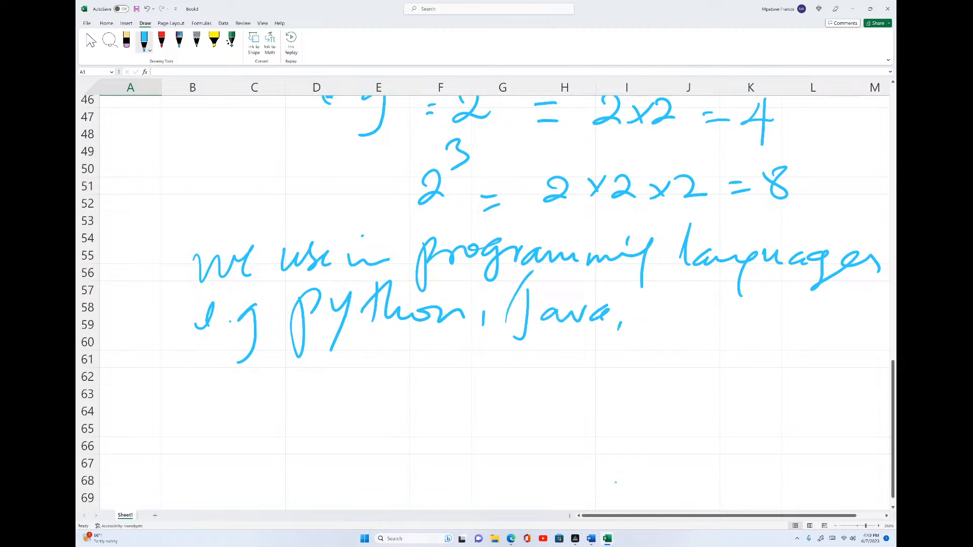
drag(668, 307, 678, 339)
mouse_move(729, 300)
mouse_down()
mouse_move(724, 327)
mouse_move(743, 327)
mouse_up()
mouse_move(734, 319)
mouse_down()
mouse_move(751, 314)
mouse_move(766, 331)
mouse_up()
drag(755, 318, 768, 311)
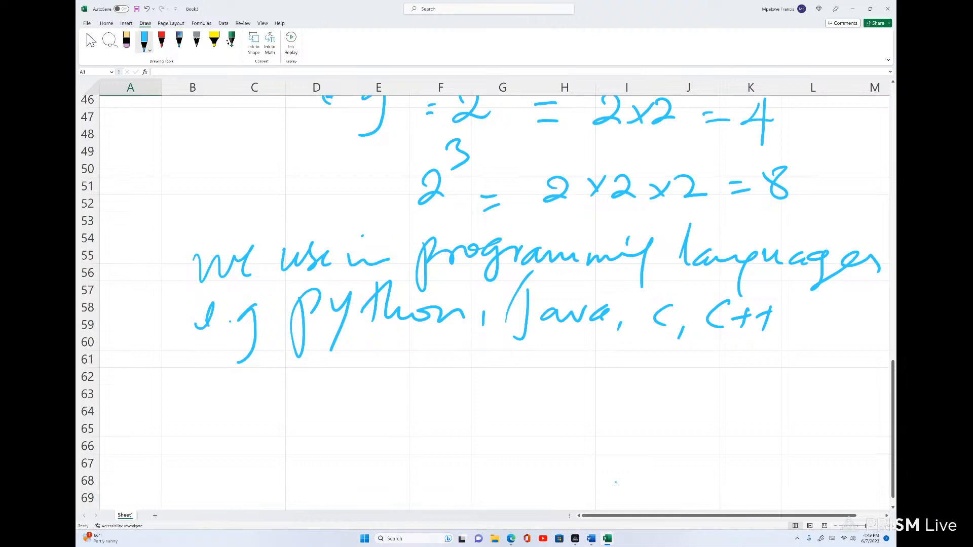
Handwrite the heading "Calculations" below the language examples and underline it.
drag(277, 376, 264, 425)
mouse_move(298, 397)
mouse_down()
mouse_move(303, 421)
mouse_move(348, 391)
mouse_move(362, 412)
mouse_move(378, 413)
mouse_up()
mouse_move(386, 375)
mouse_down()
mouse_move(391, 413)
mouse_move(433, 394)
mouse_move(500, 398)
mouse_up()
drag(221, 447, 510, 421)
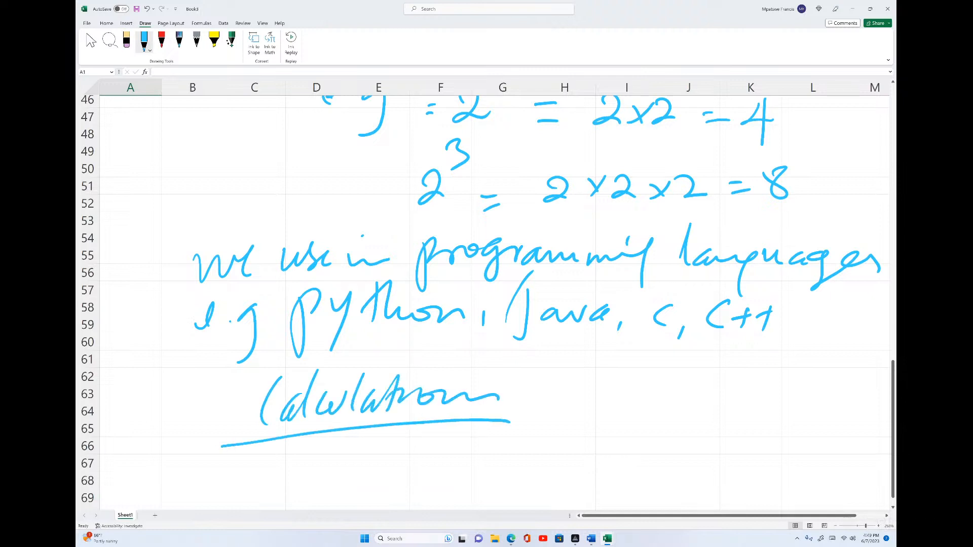
Write "2 + 6 = 8" in red ink below the Calculations heading and circle the plus and equals signs.
click(161, 40)
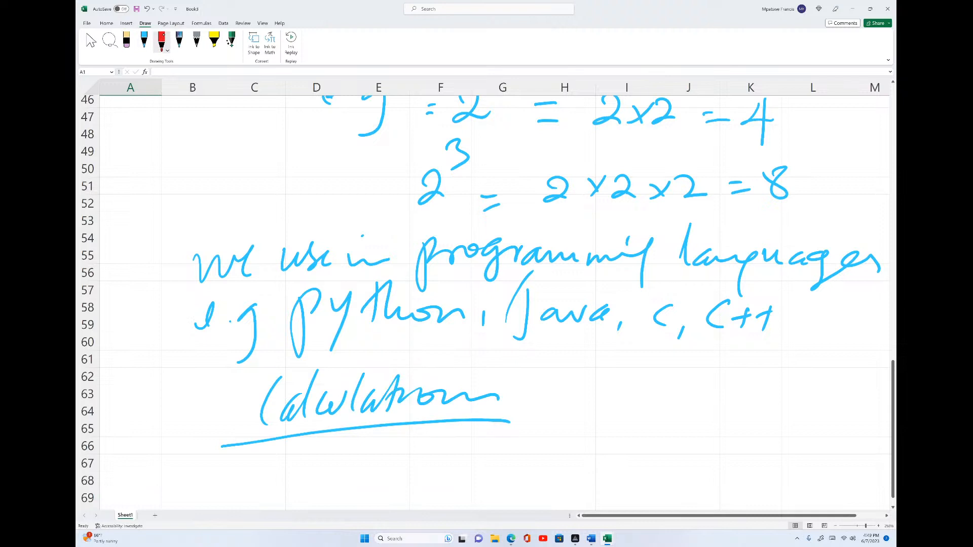
mouse_move(304, 454)
mouse_down()
mouse_move(333, 485)
mouse_move(381, 462)
mouse_up()
drag(373, 448, 366, 487)
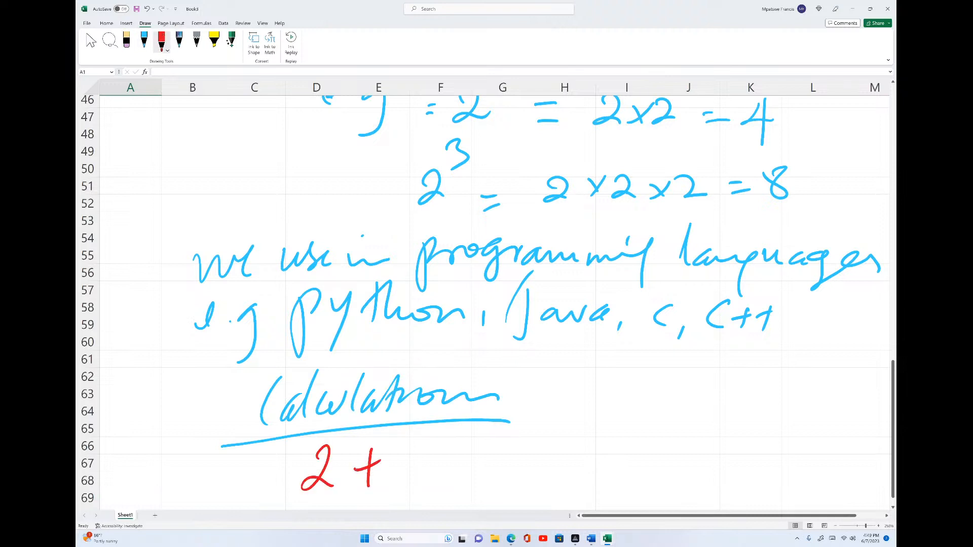
drag(407, 442, 395, 471)
drag(469, 458, 480, 457)
drag(466, 470, 483, 468)
mouse_move(540, 432)
mouse_down()
mouse_move(515, 459)
mouse_move(514, 430)
mouse_move(538, 423)
mouse_up()
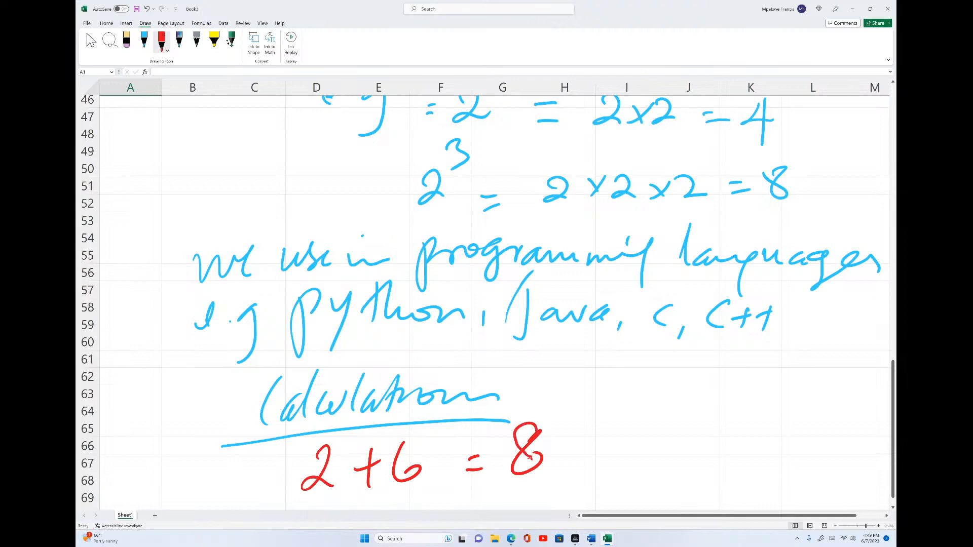
mouse_move(368, 439)
mouse_down()
mouse_move(380, 459)
mouse_move(375, 433)
mouse_up()
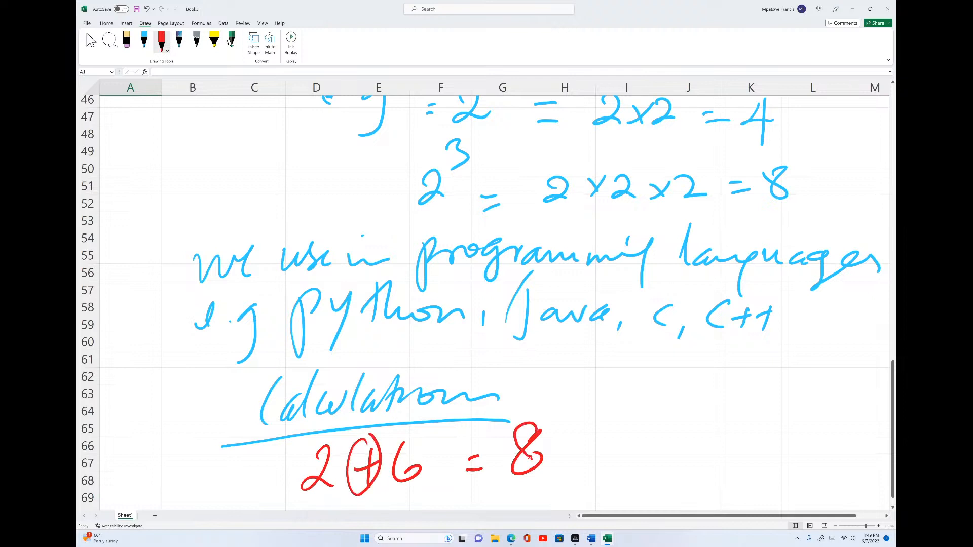
mouse_move(471, 436)
mouse_down()
mouse_move(487, 441)
mouse_move(476, 431)
mouse_up()
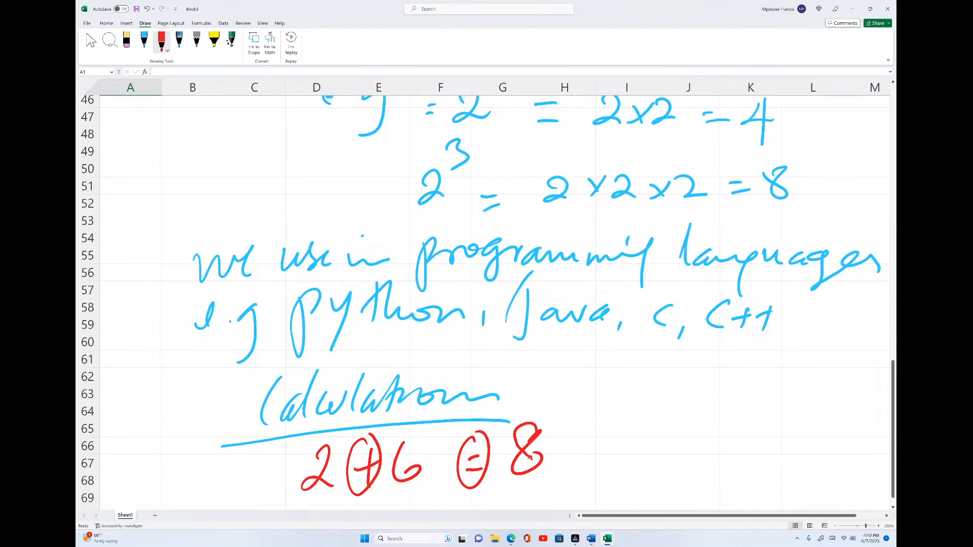
Handwrite the label "+ (Addition)" in red ink beside the Calculations heading.
drag(612, 393, 647, 388)
drag(629, 378, 624, 406)
mouse_move(684, 353)
mouse_down()
mouse_move(669, 408)
mouse_move(693, 386)
mouse_up()
drag(720, 379, 699, 393)
drag(728, 359, 723, 389)
drag(740, 379, 721, 390)
drag(748, 355, 741, 389)
mouse_move(752, 375)
mouse_down()
mouse_move(750, 389)
mouse_move(762, 388)
mouse_up()
drag(753, 374, 767, 368)
mouse_move(774, 370)
mouse_down()
mouse_move(772, 387)
mouse_move(785, 388)
mouse_up()
mouse_move(794, 374)
mouse_down()
mouse_move(806, 388)
mouse_move(825, 389)
mouse_up()
mouse_move(788, 366)
mouse_down()
mouse_move(800, 357)
mouse_move(833, 392)
mouse_up()
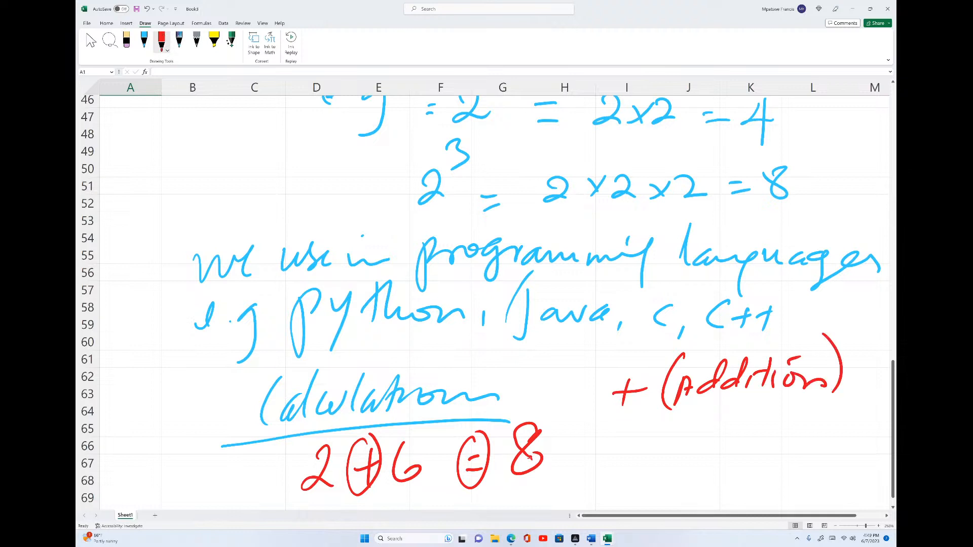
Write "8 − 2 = 6" in red ink beside the addition example and circle the minus sign.
mouse_move(603, 435)
mouse_down()
mouse_move(594, 468)
mouse_move(601, 445)
mouse_up()
drag(610, 461, 668, 470)
drag(687, 448, 700, 446)
drag(688, 464, 702, 461)
drag(752, 428, 735, 458)
Handwrite the label "− Subtraction" in red ink below the Addition label.
mouse_move(631, 429)
mouse_down()
mouse_move(606, 464)
mouse_move(639, 434)
mouse_move(633, 415)
mouse_move(666, 429)
mouse_move(696, 424)
mouse_up()
mouse_move(711, 391)
mouse_down()
mouse_move(708, 413)
mouse_move(719, 419)
mouse_up()
mouse_move(730, 390)
mouse_down()
mouse_move(722, 417)
mouse_move(747, 406)
mouse_move(795, 421)
mouse_move(847, 416)
mouse_up()
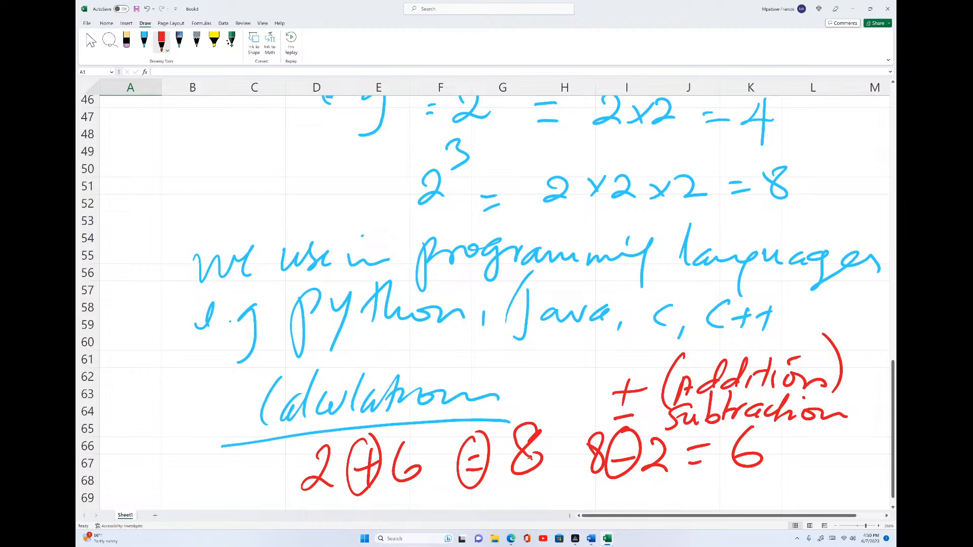
Create a new workbook from the Home construction budget template.
scroll(481, 303, up, 9)
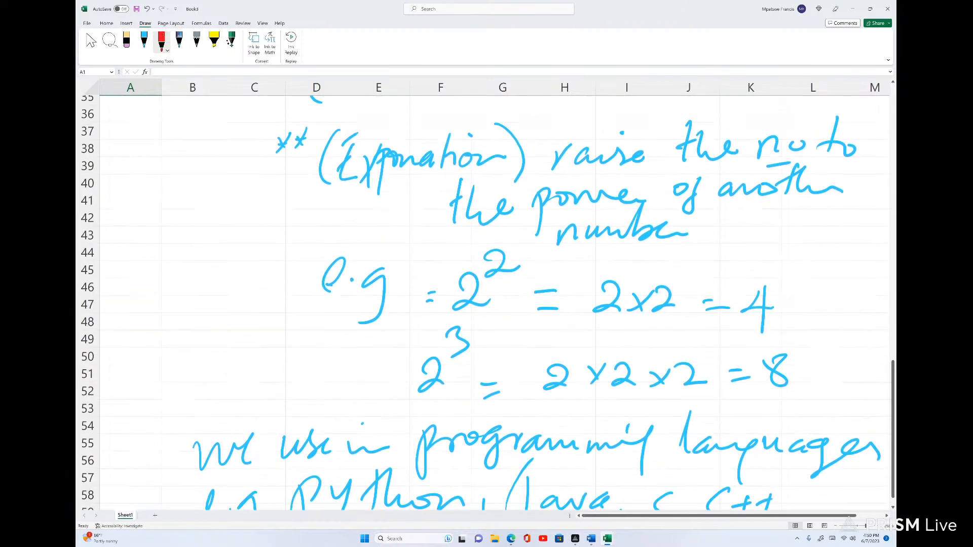
scroll(481, 302, up, 6)
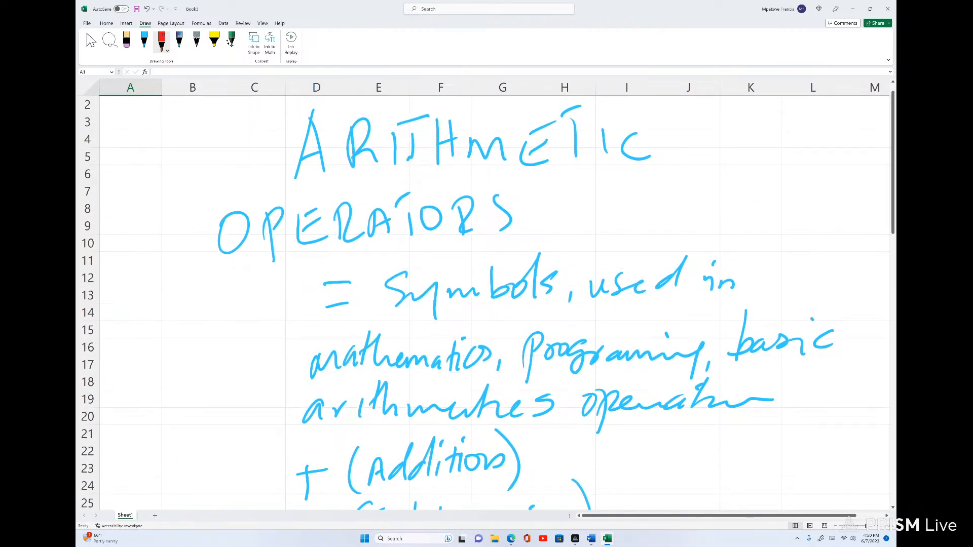
click(86, 23)
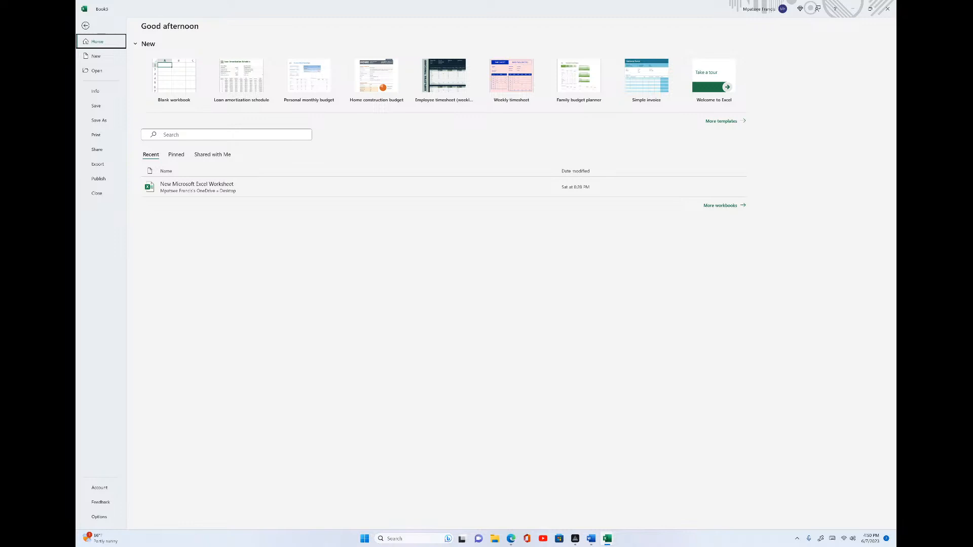
click(376, 76)
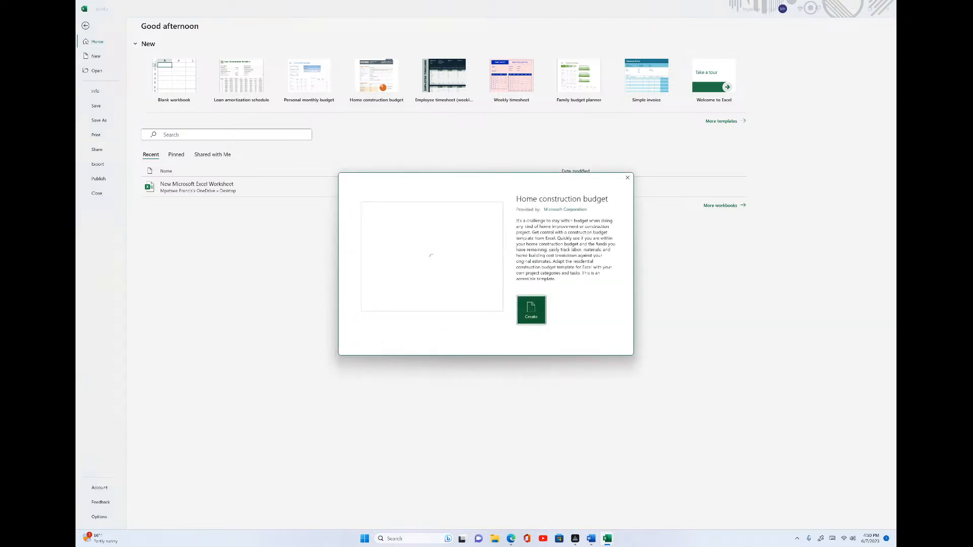
click(531, 310)
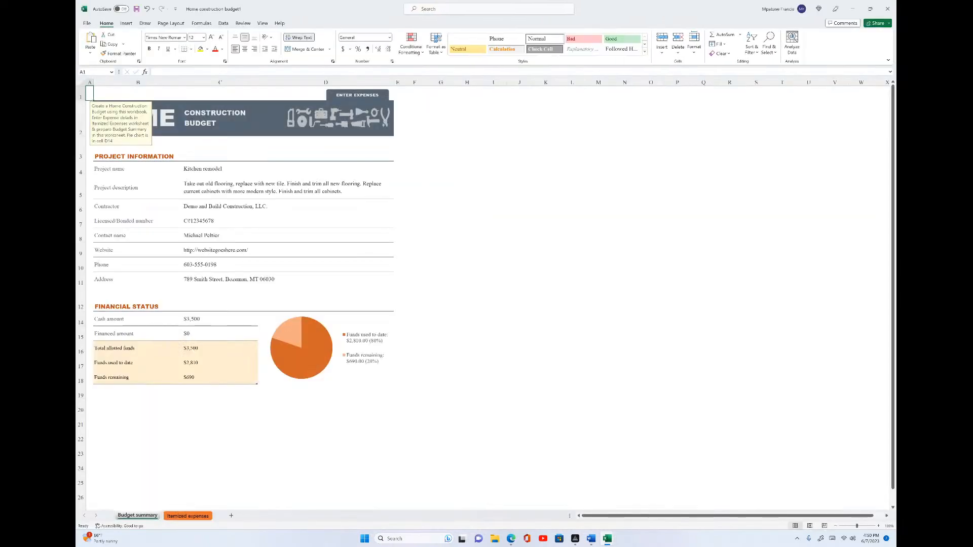
Delete the Category slicer beside the expense list on the Itemized expenses sheet.
scroll(449, 384, down, 1)
scroll(448, 384, down, 1)
click(188, 515)
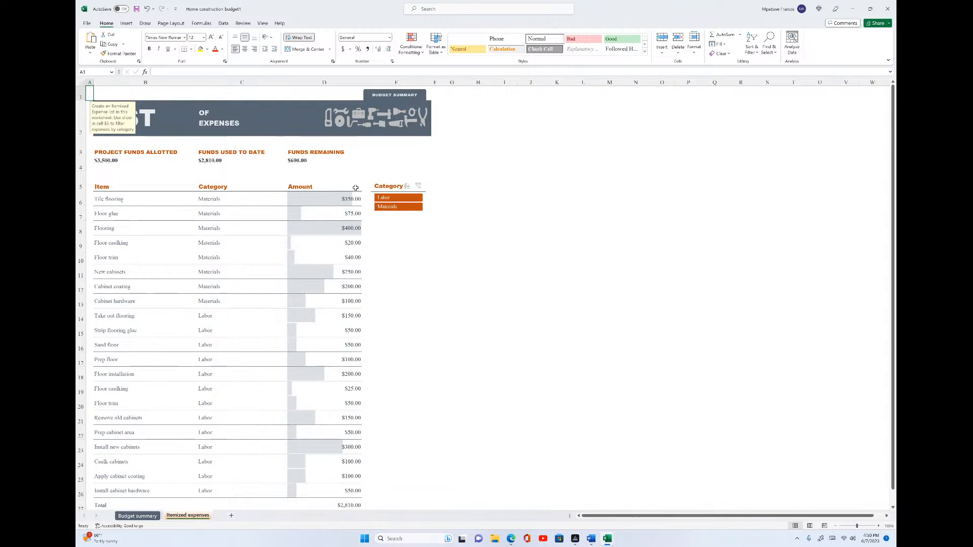
scroll(329, 360, down, 2)
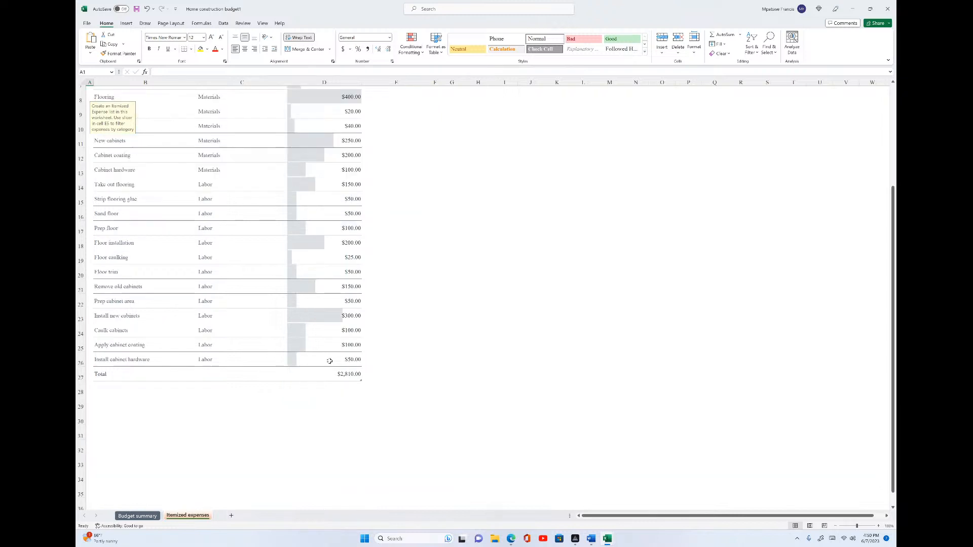
scroll(329, 360, up, 2)
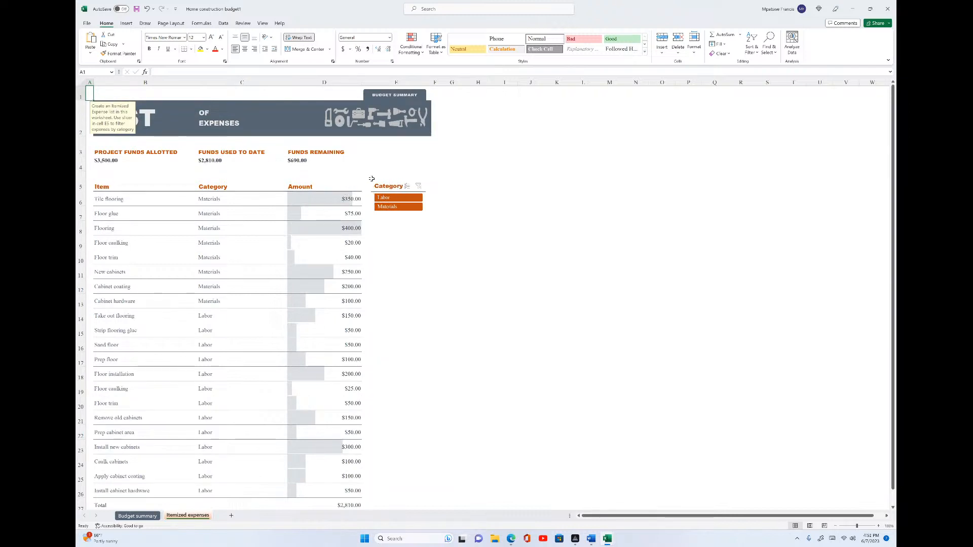
click(386, 189)
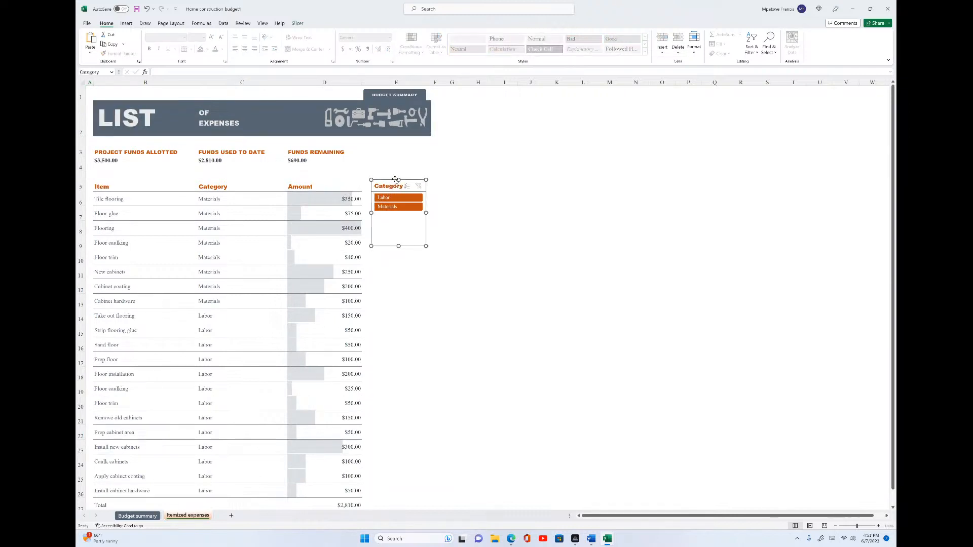
key(Delete)
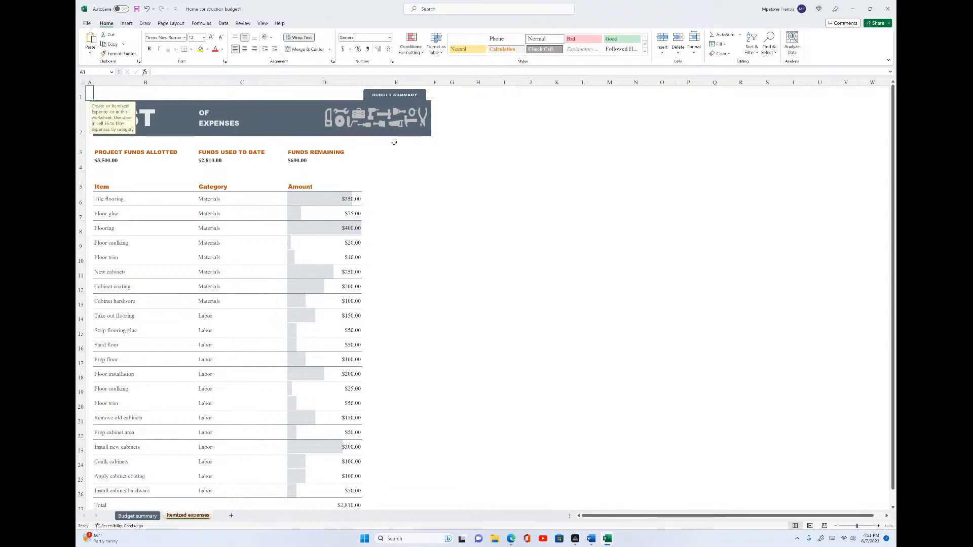
Insert a new blank column E directly after the Amount column of the expense list.
click(395, 82)
right_click(396, 82)
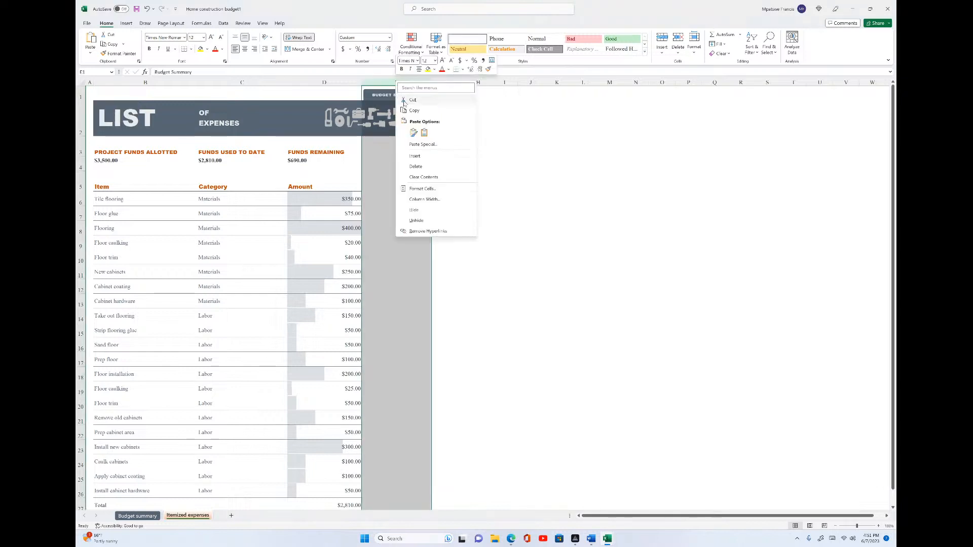
click(414, 156)
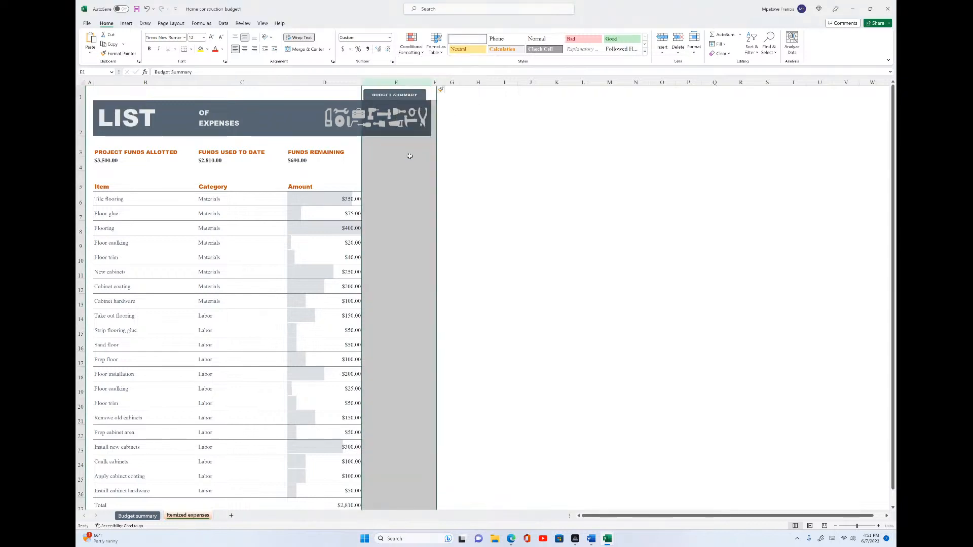
click(389, 183)
click(378, 197)
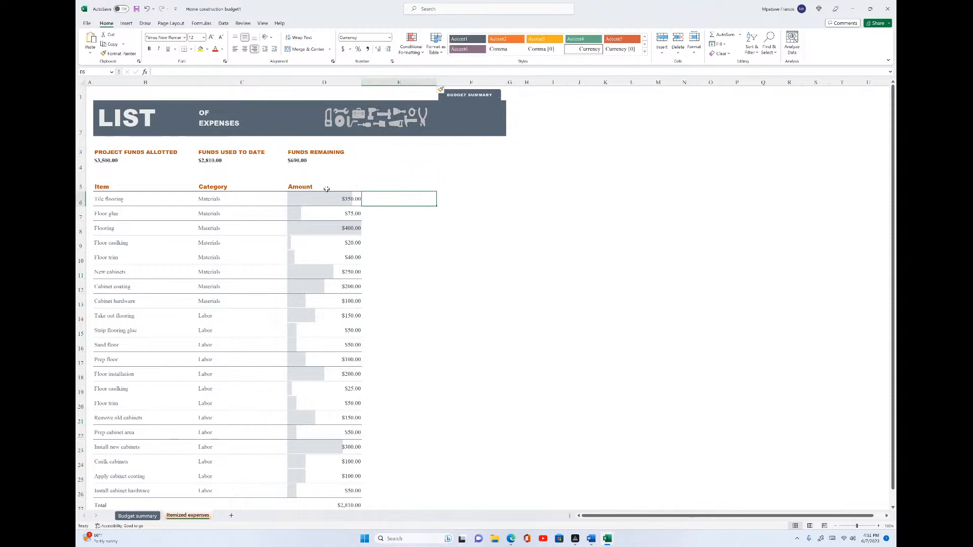
Enter 12 in cell E6 beside the Tile flooring amount and fill it down to E27.
click(382, 181)
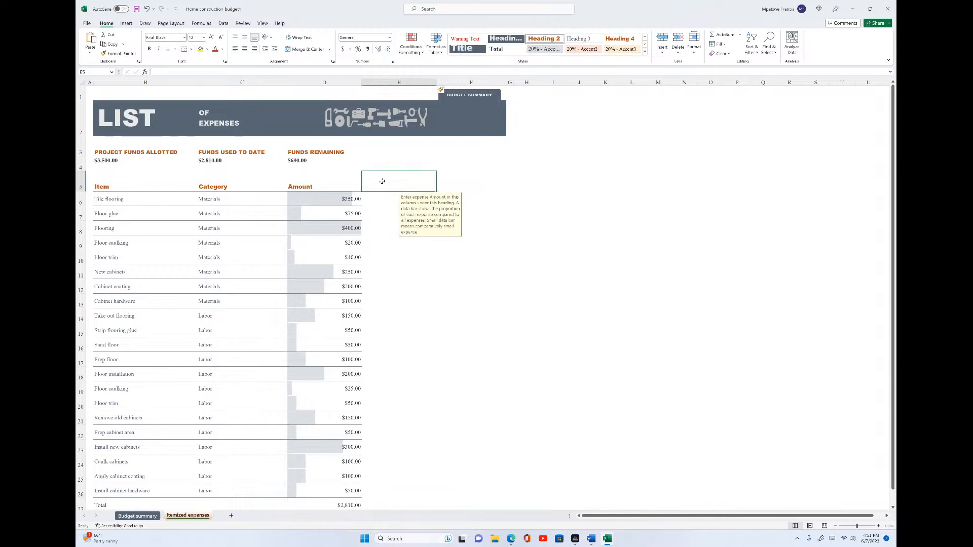
click(379, 199)
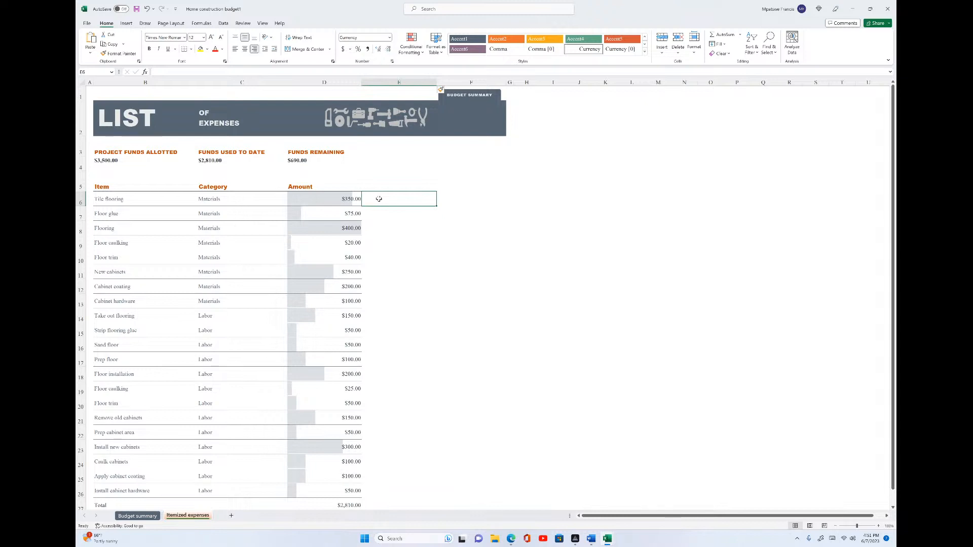
text(12)
click(453, 229)
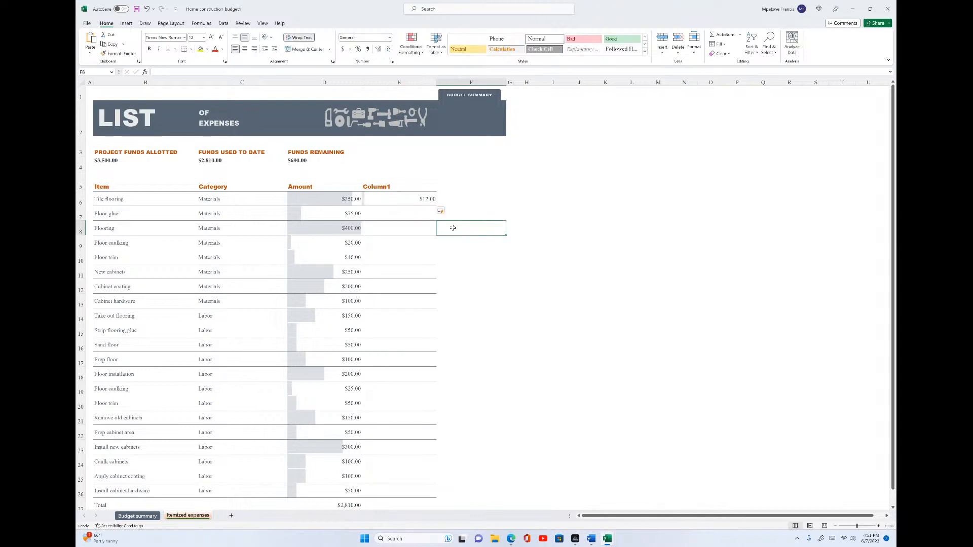
click(426, 197)
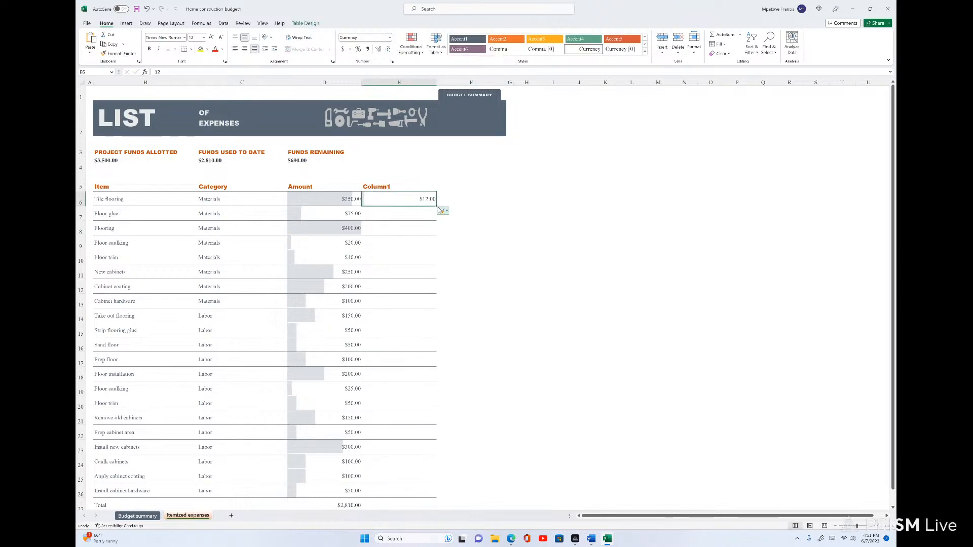
drag(436, 205, 426, 505)
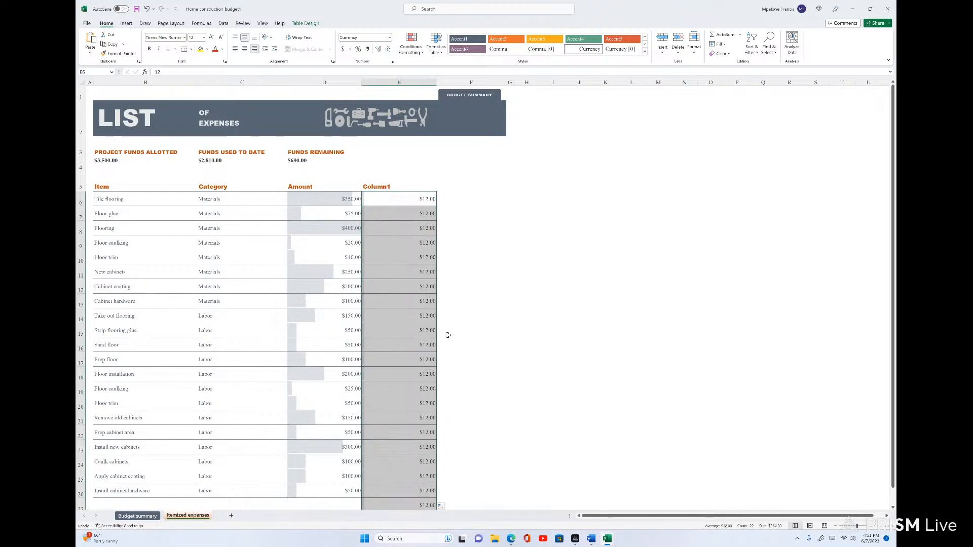
Rename the header of the new column in cell E5 as TAX.
click(421, 182)
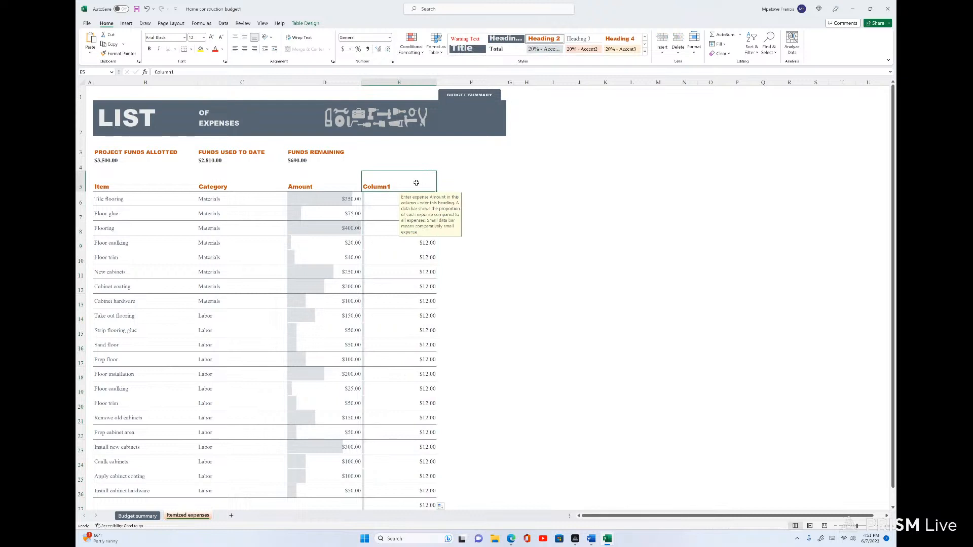
text(TAX)
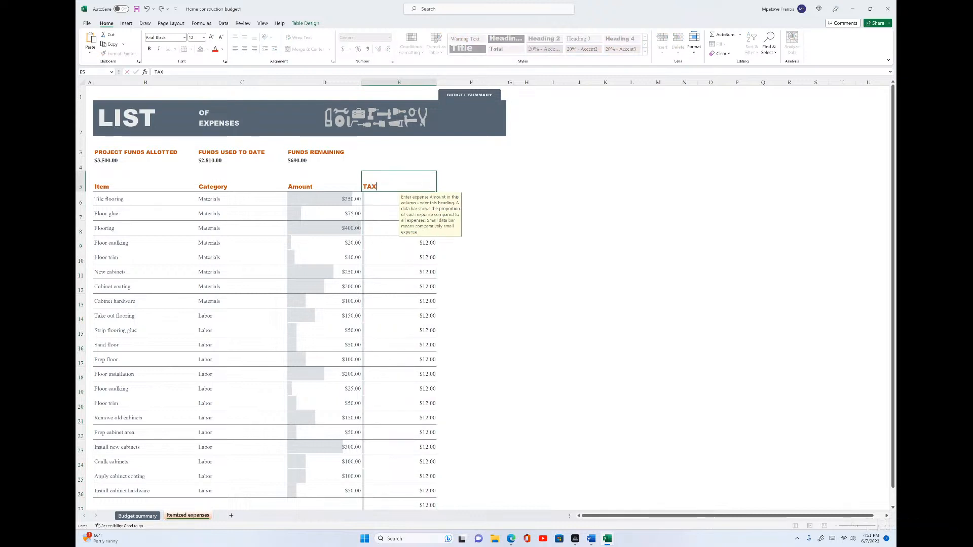
click(503, 245)
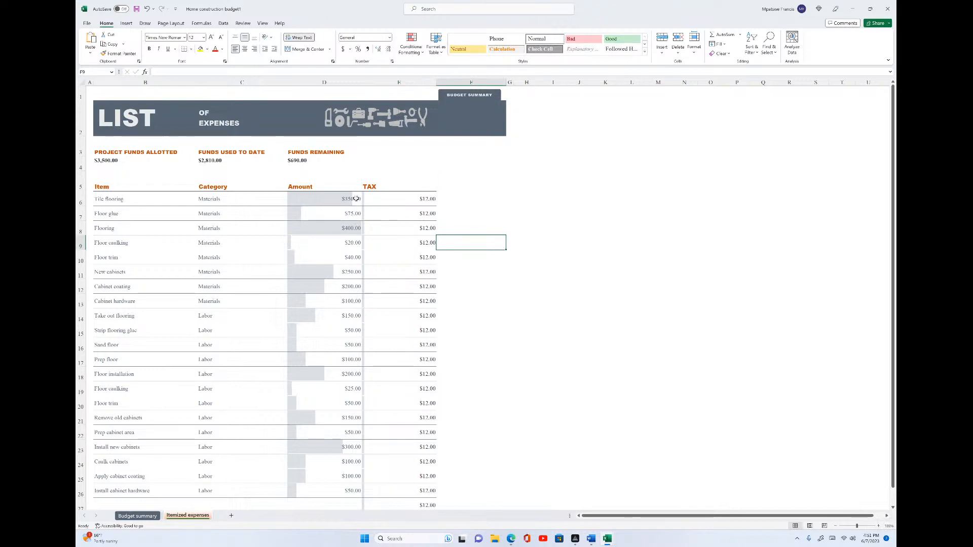
click(484, 185)
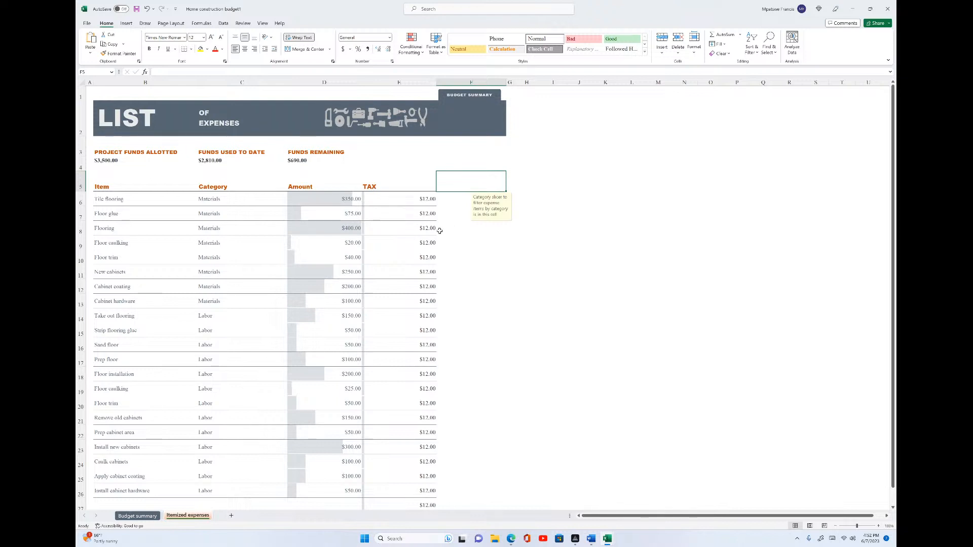
Handwrite "+ (Addition)" in blue ink in the empty area beside the expense list's heading banner.
drag(571, 122, 568, 154)
mouse_move(552, 130)
mouse_down()
mouse_move(587, 127)
mouse_move(616, 157)
mouse_up()
mouse_move(628, 118)
mouse_down()
mouse_move(618, 150)
mouse_move(637, 145)
mouse_up()
drag(621, 134, 699, 144)
mouse_move(709, 115)
mouse_down()
mouse_move(708, 143)
mouse_move(723, 127)
mouse_up()
mouse_move(724, 125)
mouse_down()
mouse_move(725, 141)
mouse_move(766, 124)
mouse_move(773, 137)
mouse_up()
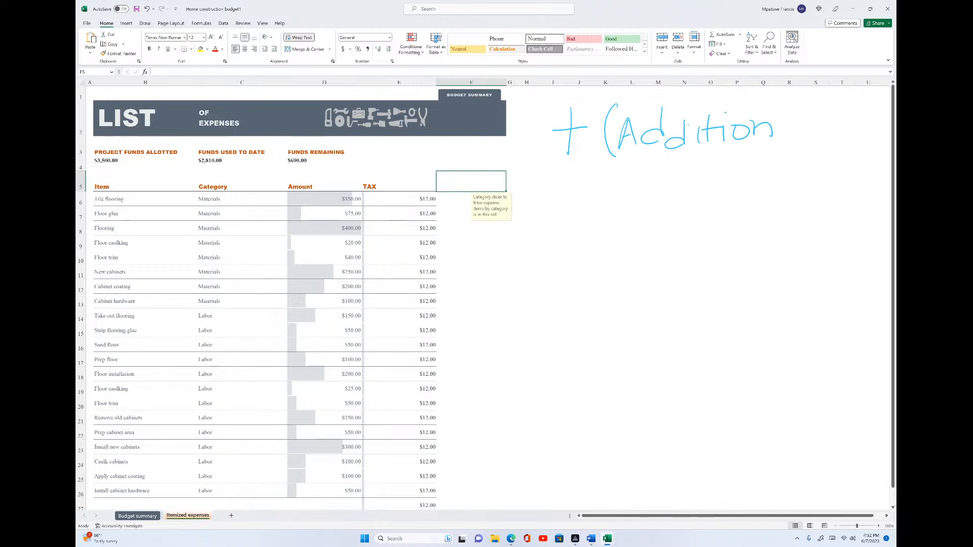
drag(766, 92, 765, 154)
Handwrite the example "⇒ 350 + 12 = 342" in blue ink below the Addition label.
mouse_move(572, 178)
mouse_down()
mouse_move(588, 178)
mouse_move(590, 191)
mouse_move(633, 183)
mouse_move(627, 198)
mouse_up()
mouse_move(649, 171)
mouse_down()
mouse_move(663, 165)
mouse_move(644, 195)
mouse_up()
mouse_move(678, 175)
mouse_down()
mouse_move(673, 189)
mouse_move(679, 176)
mouse_move(713, 177)
mouse_up()
mouse_move(701, 172)
mouse_down()
mouse_move(698, 190)
mouse_move(748, 180)
mouse_up()
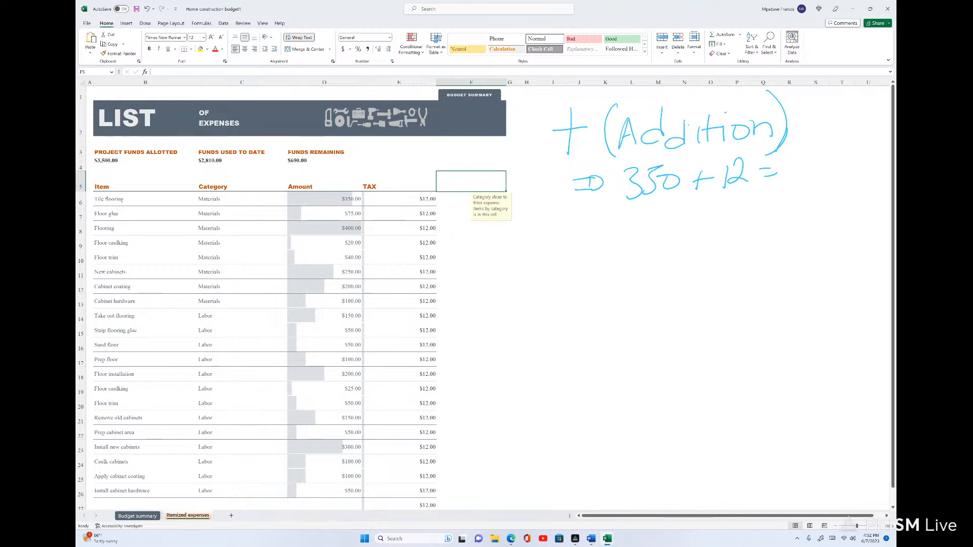
mouse_move(792, 148)
mouse_down()
mouse_move(794, 176)
mouse_move(839, 163)
mouse_move(829, 173)
mouse_up()
mouse_move(844, 150)
mouse_down()
mouse_move(856, 144)
mouse_move(870, 166)
mouse_up()
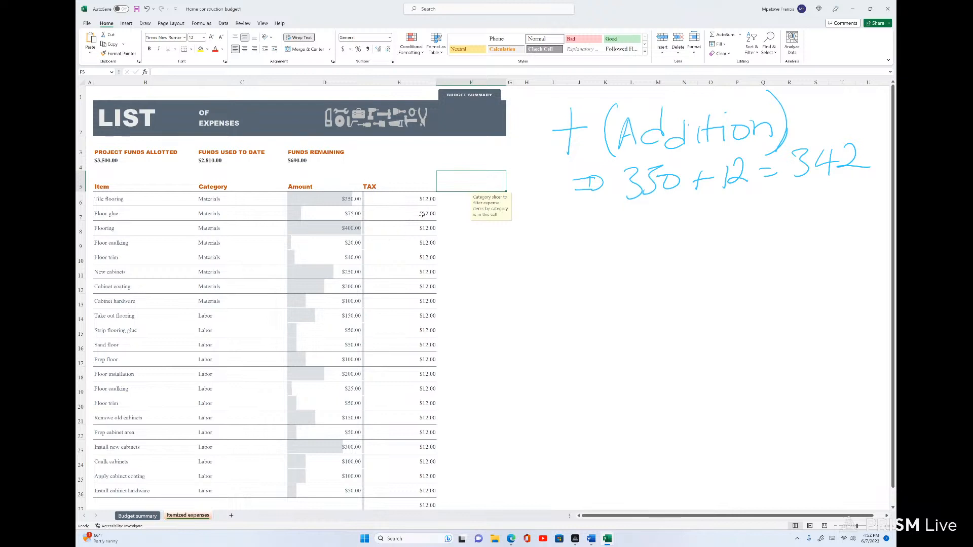
click(455, 199)
text(=[@Amount)
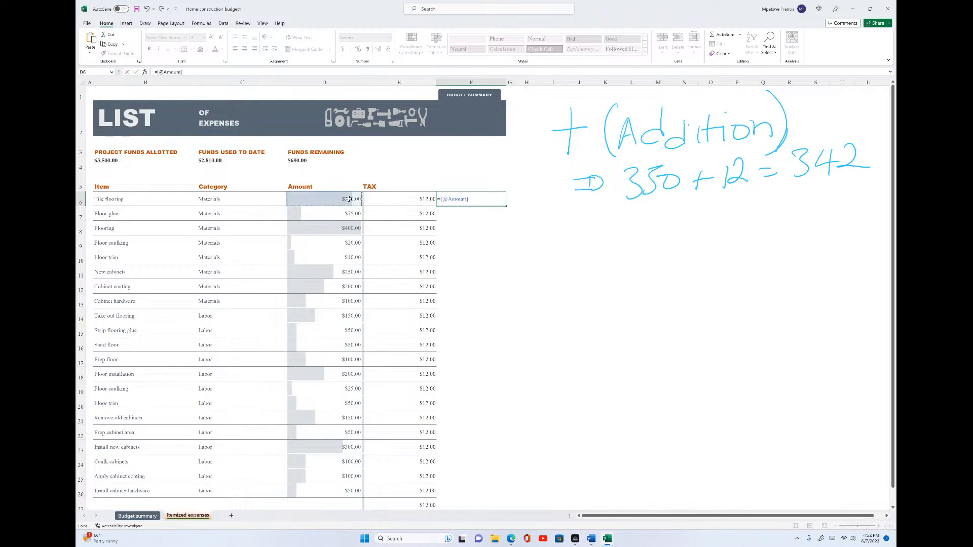
click(348, 199)
text(+)
click(413, 198)
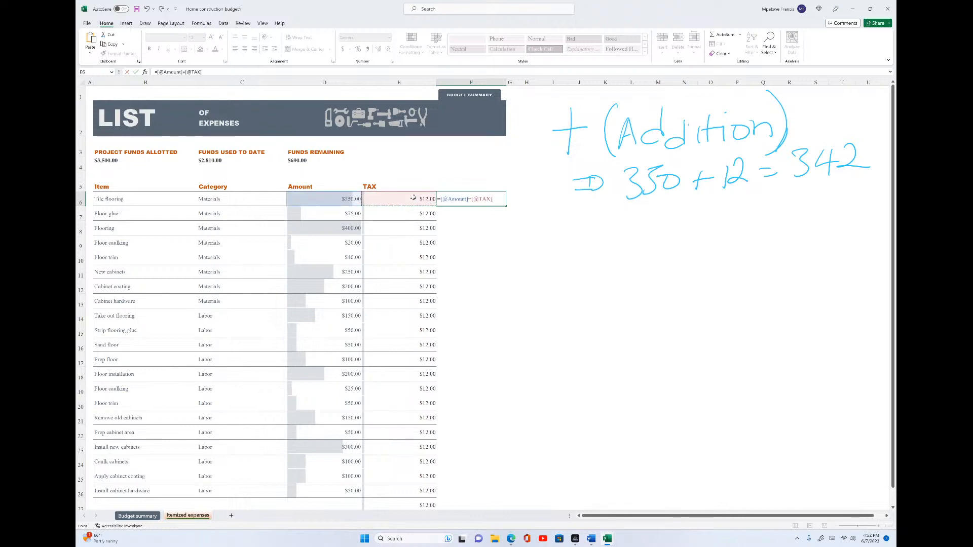
key(Return)
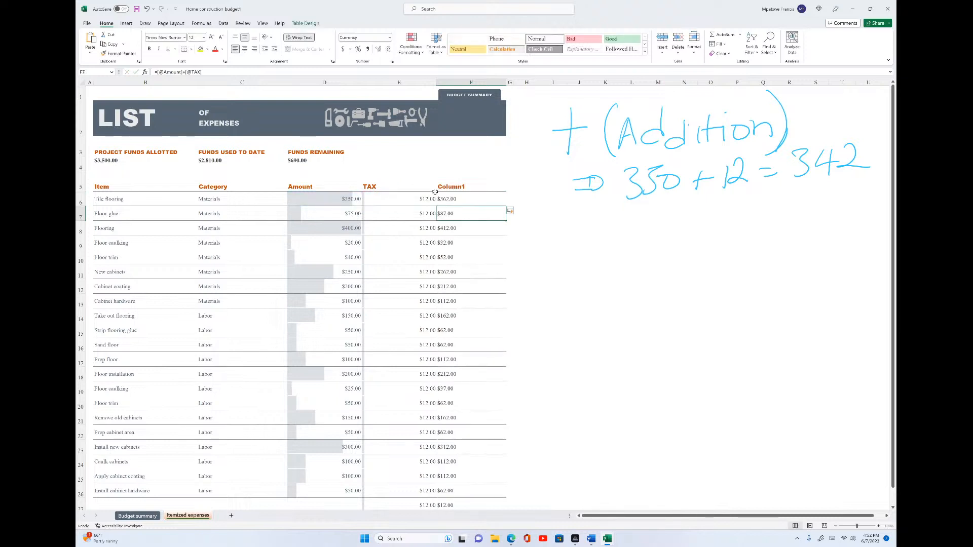
click(446, 198)
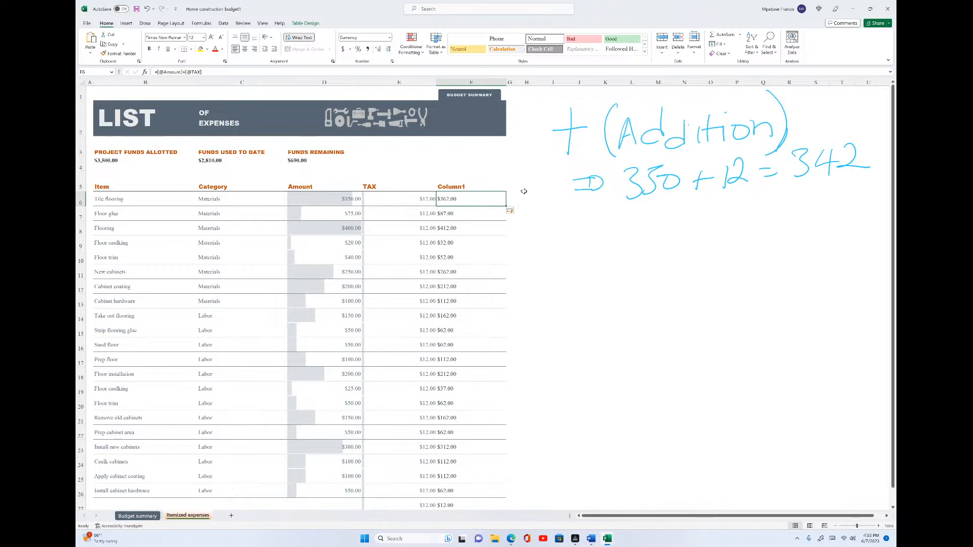
click(520, 198)
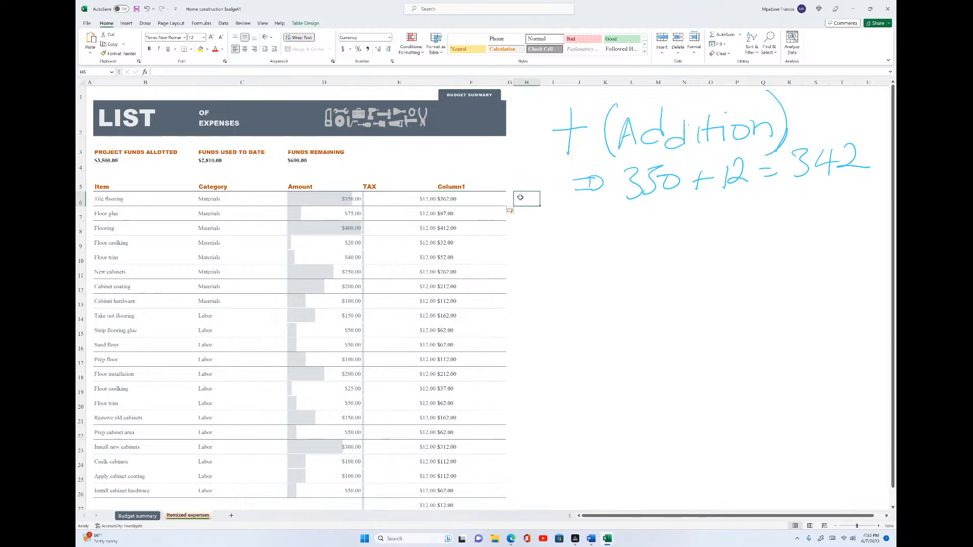
text(=)
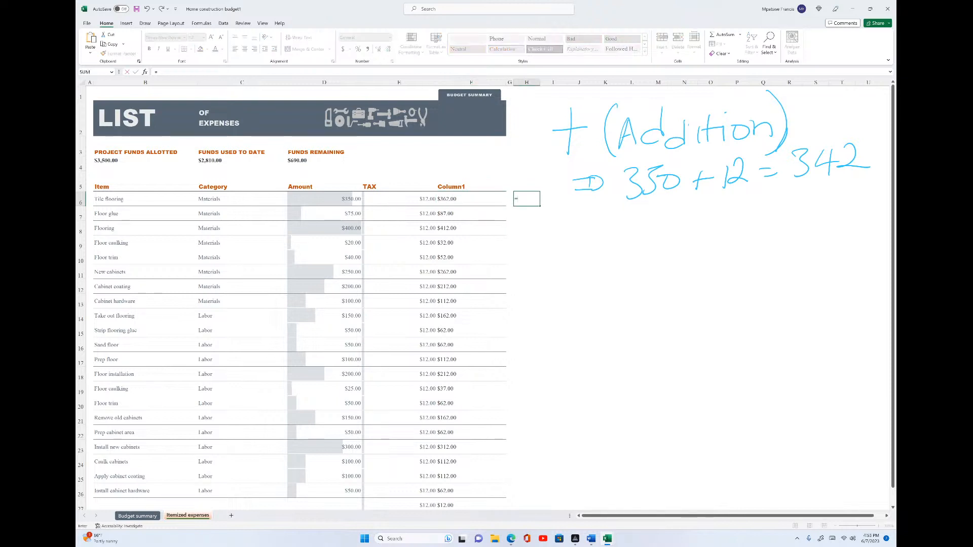
click(338, 199)
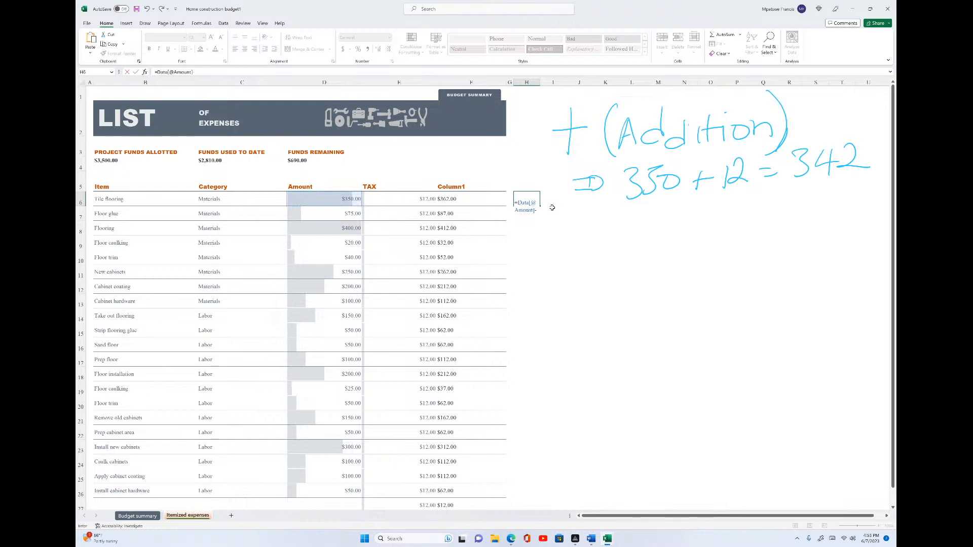
click(419, 198)
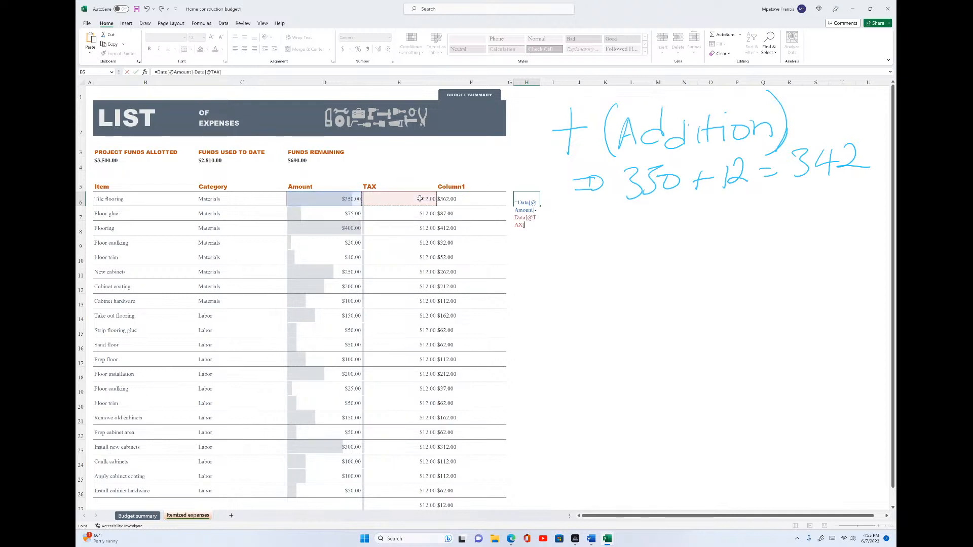
key(Return)
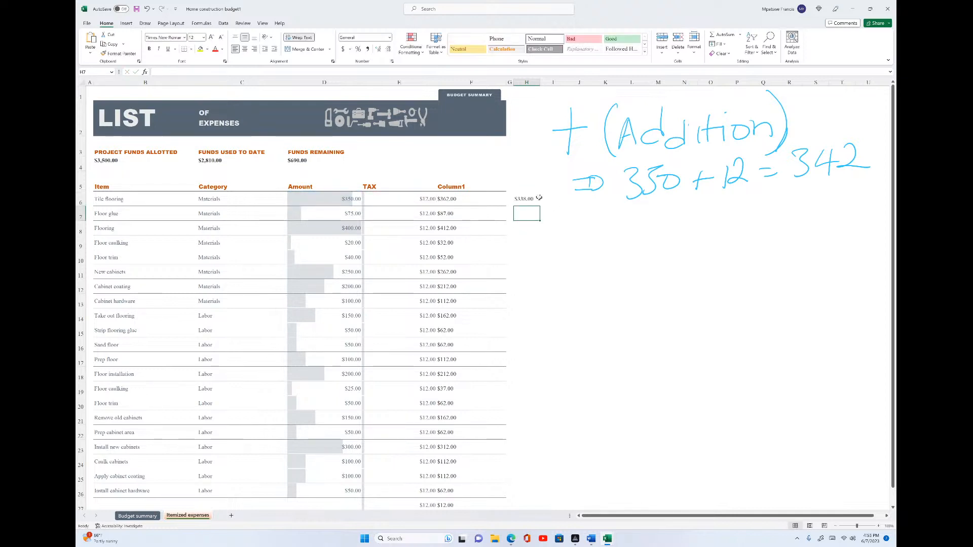
click(529, 199)
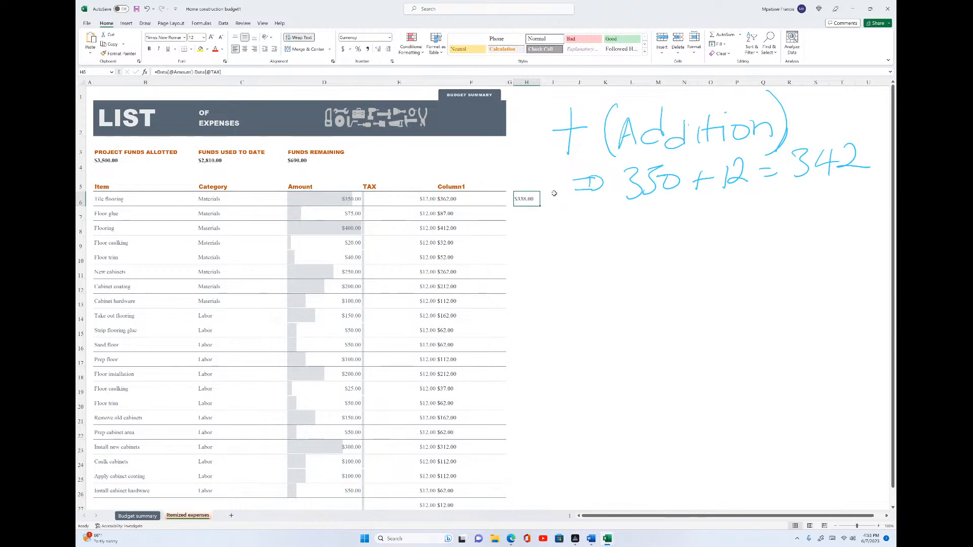
click(552, 197)
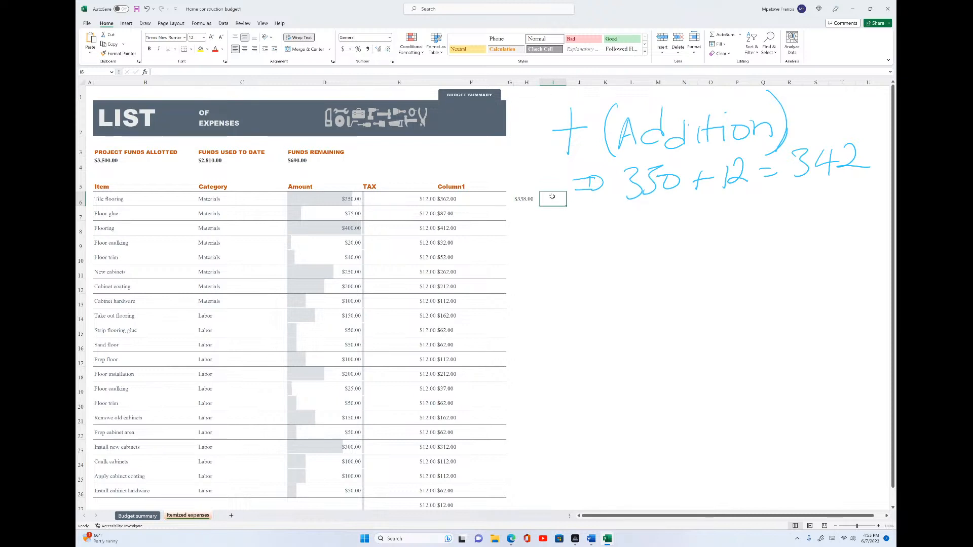
text(=)
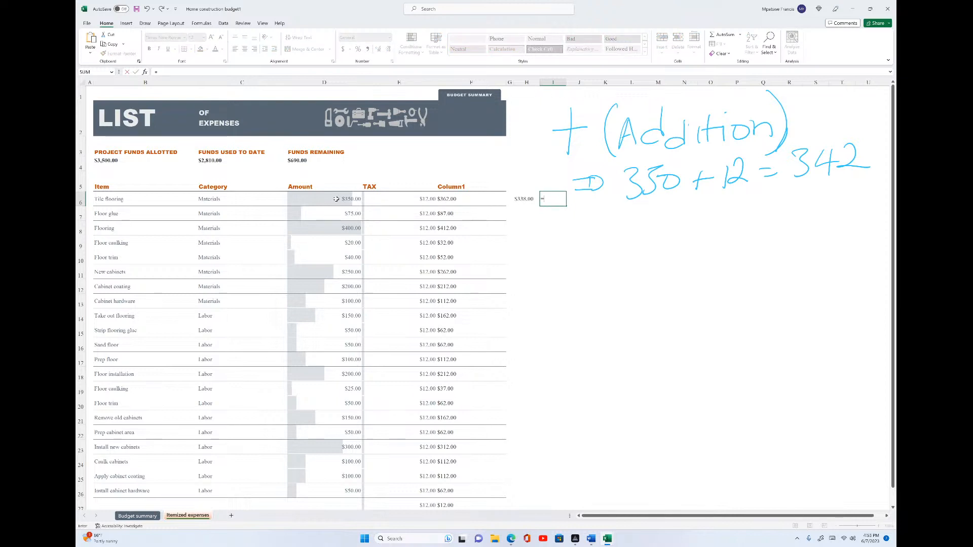
click(353, 200)
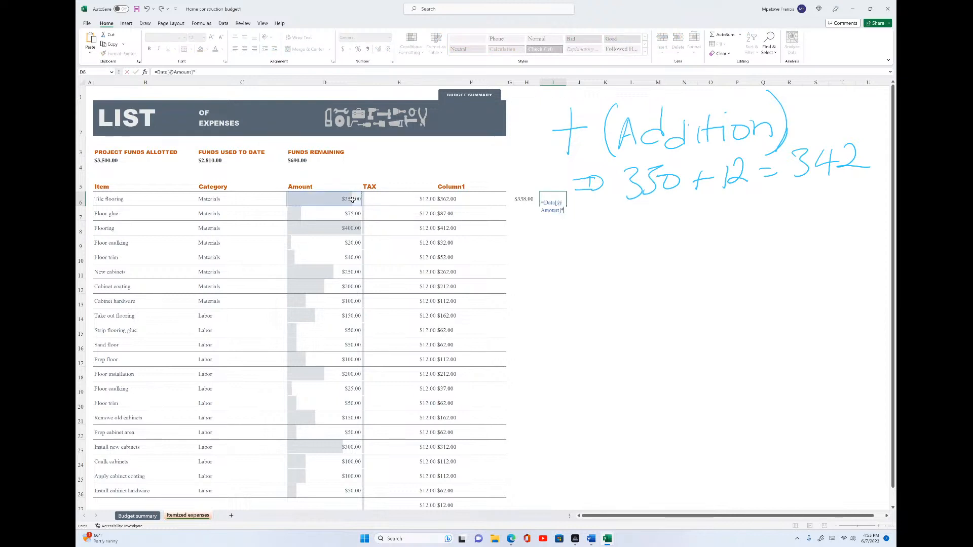
text(*)
click(422, 200)
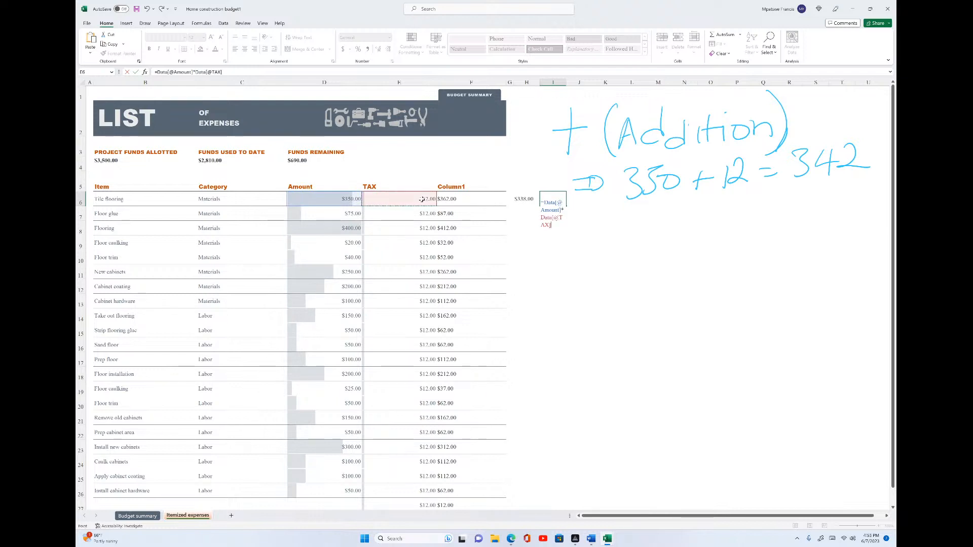
key(Return)
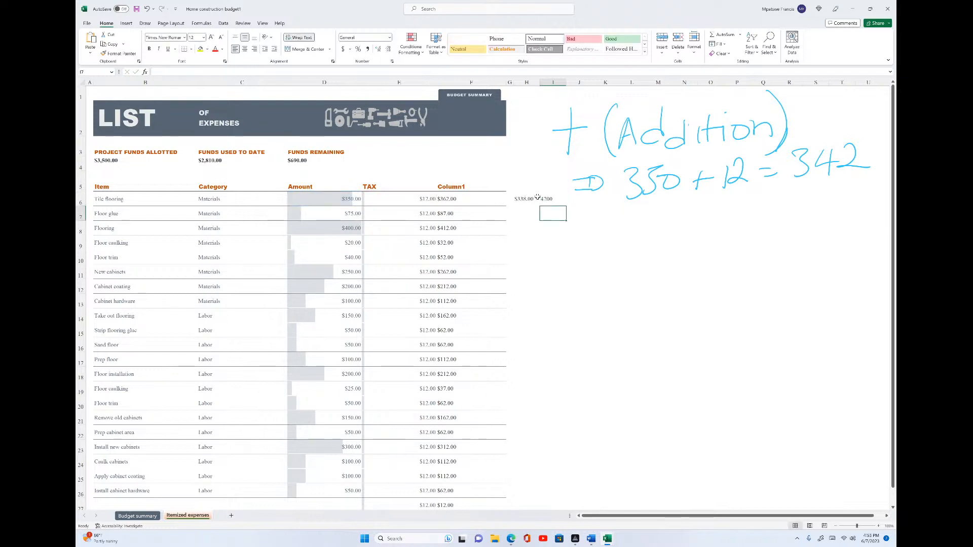
click(543, 199)
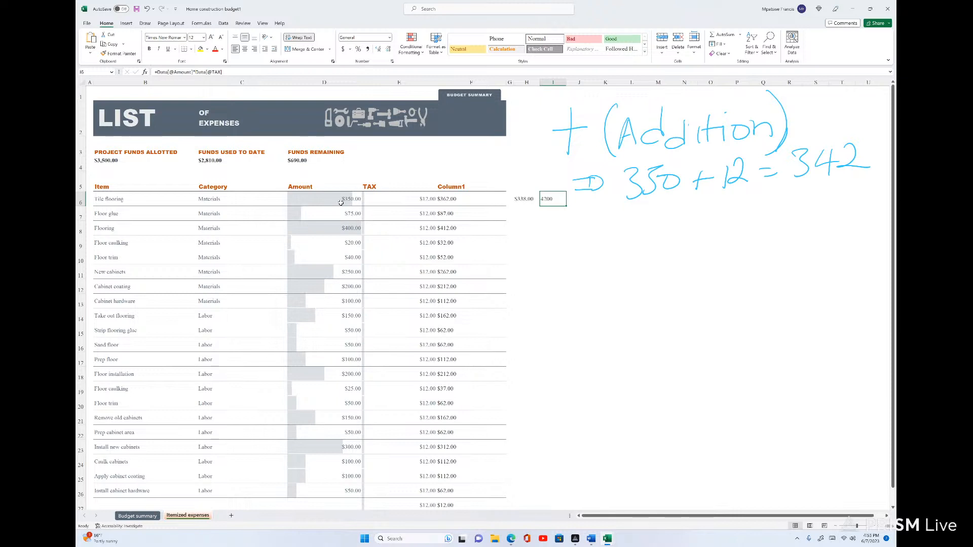
click(581, 196)
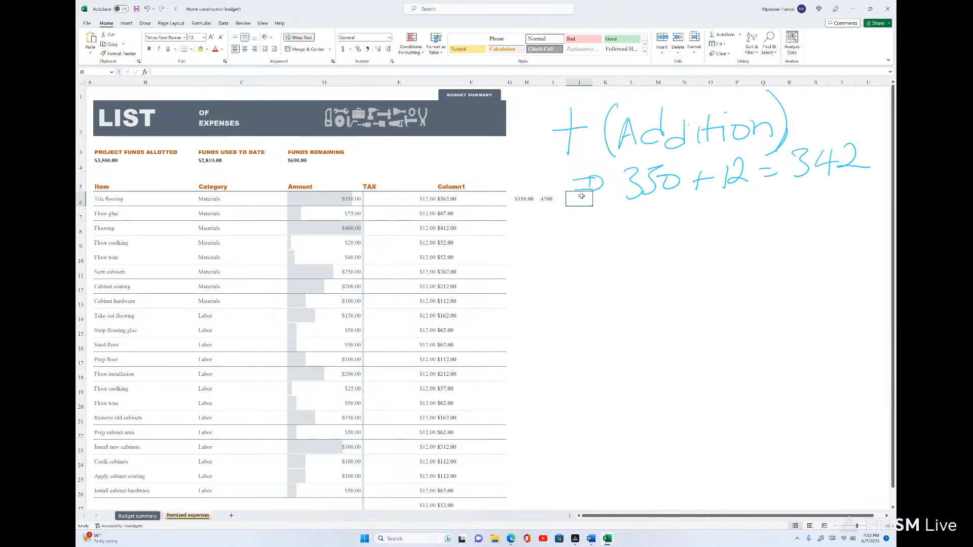
text(=)
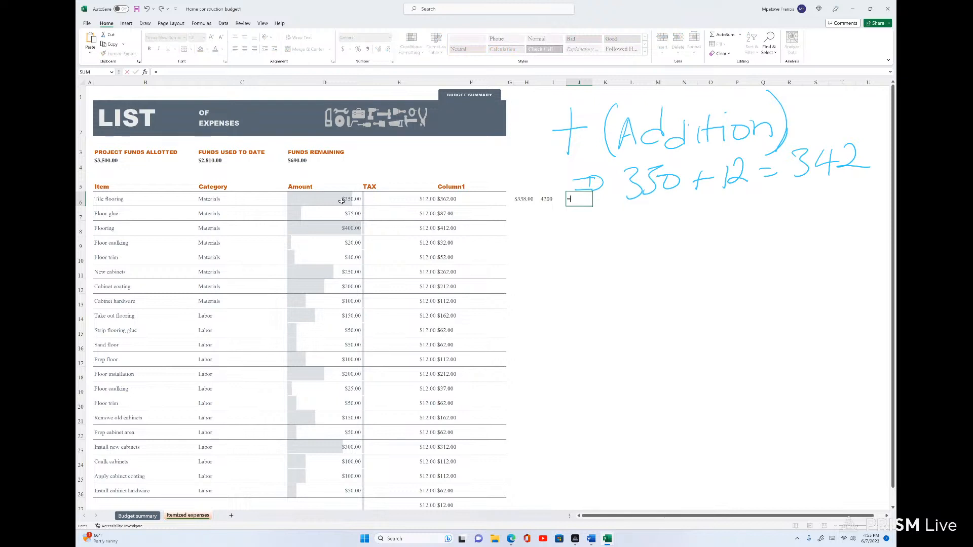
click(342, 199)
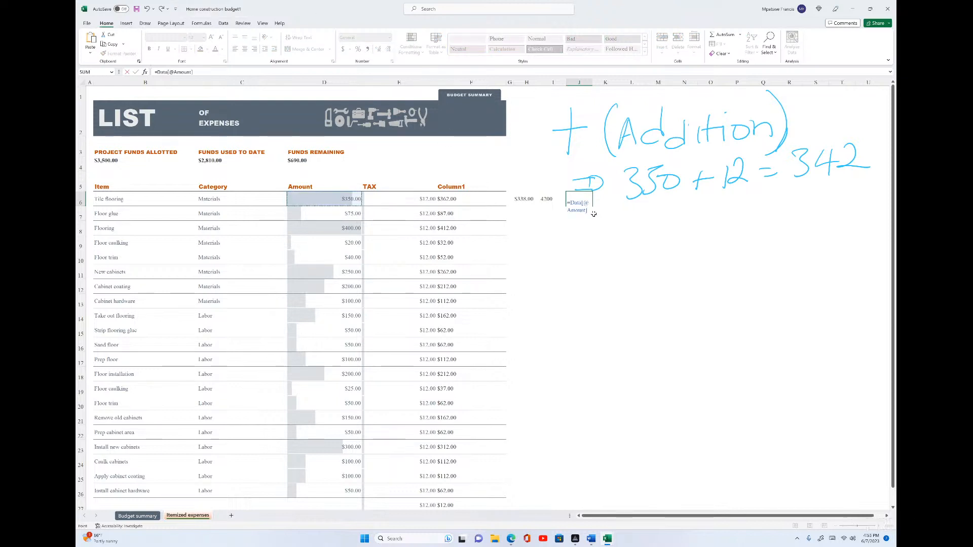
key(BackSpace)
key(BackSpace)
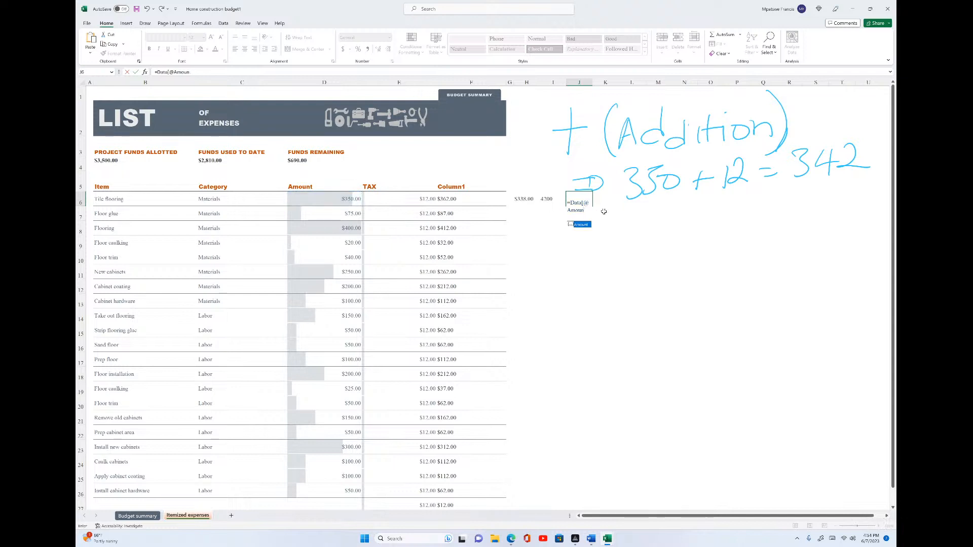
key(BackSpace)
key(BackSpace)
key(BackSpace)
key(BackSpace)
key(BackSpace)
key(BackSpace)
key(BackSpace)
key(BackSpace)
key(BackSpace)
key(BackSpace)
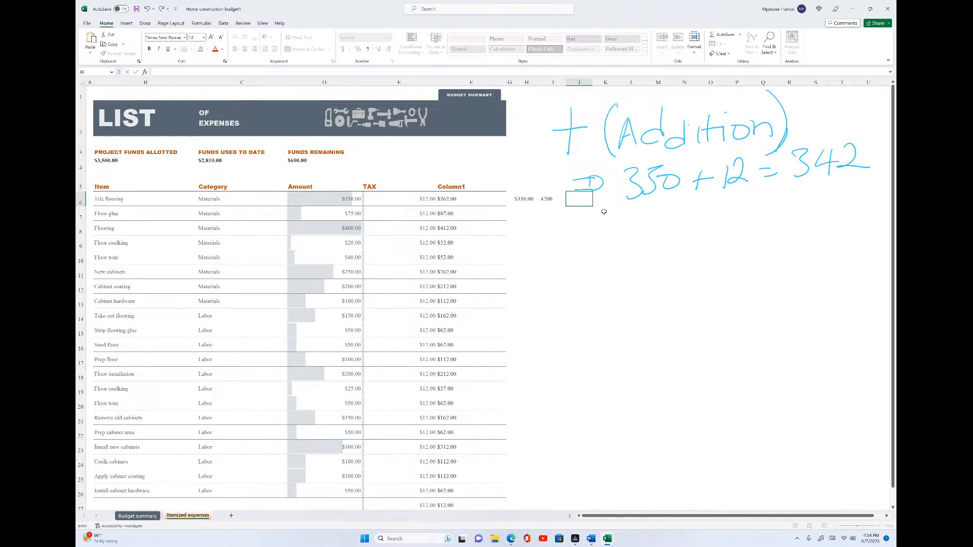
Enter 350 in cell J6 and apply the Percentage number format to it.
text(350)
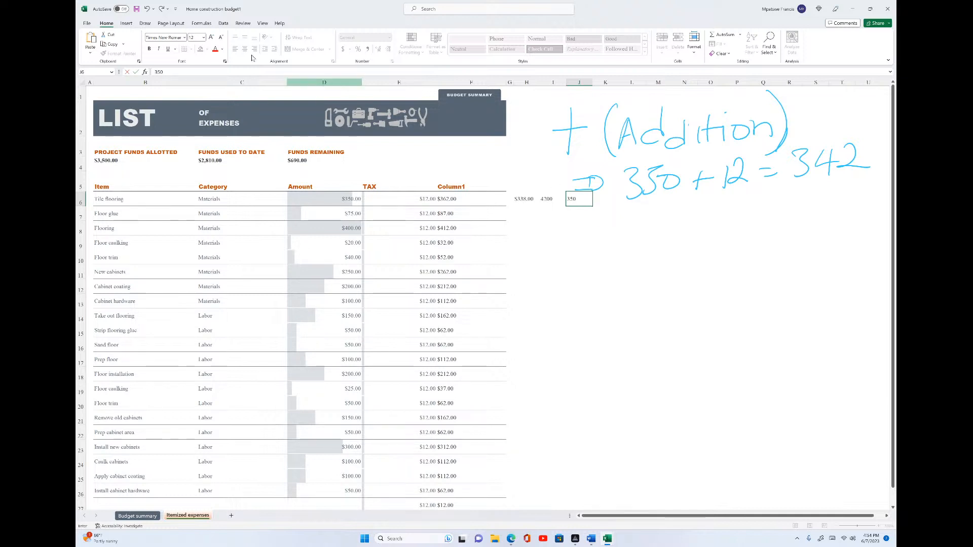
click(632, 274)
click(572, 196)
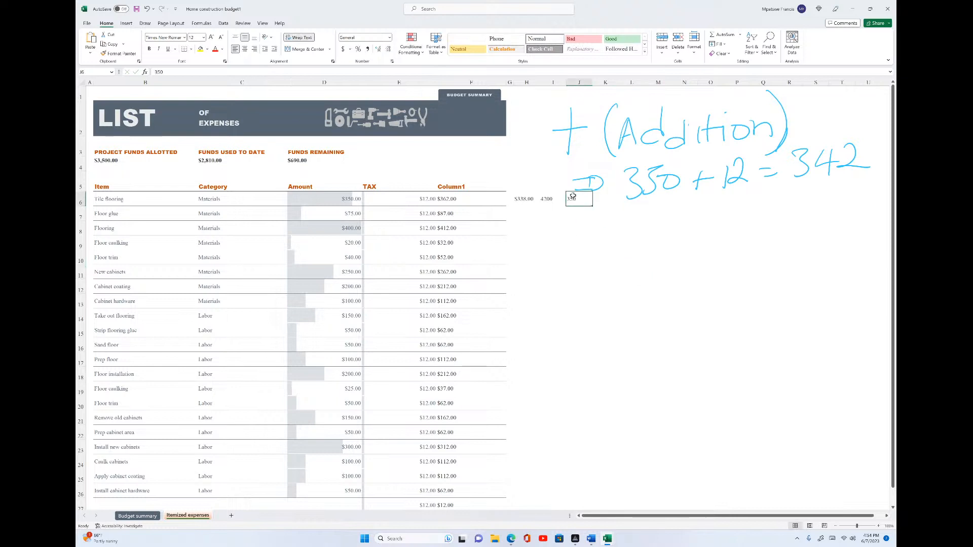
click(389, 37)
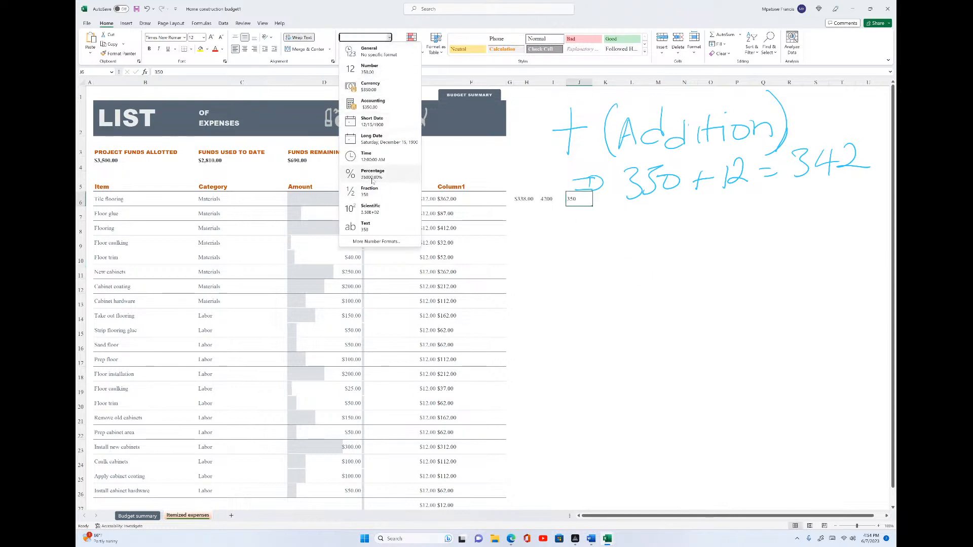
click(372, 174)
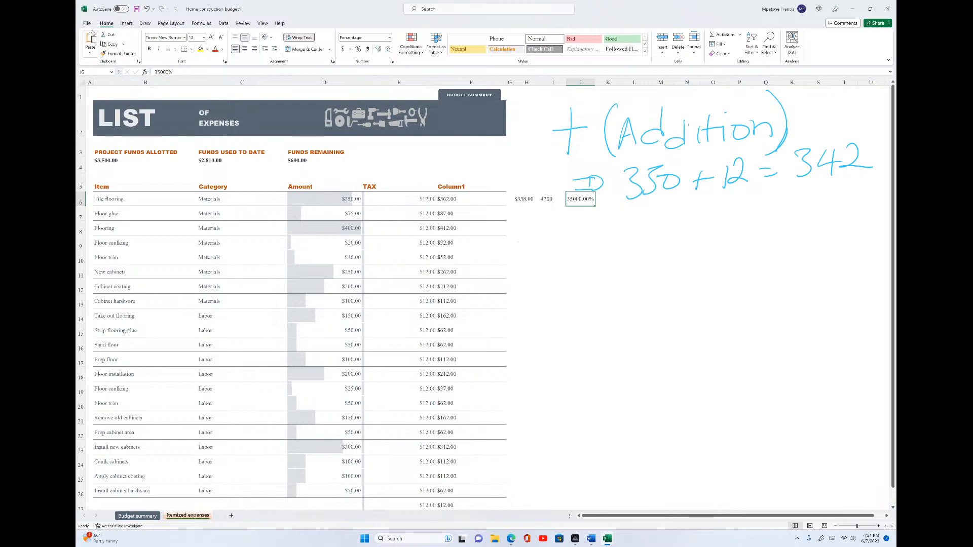
Create a new blank workbook.
click(88, 24)
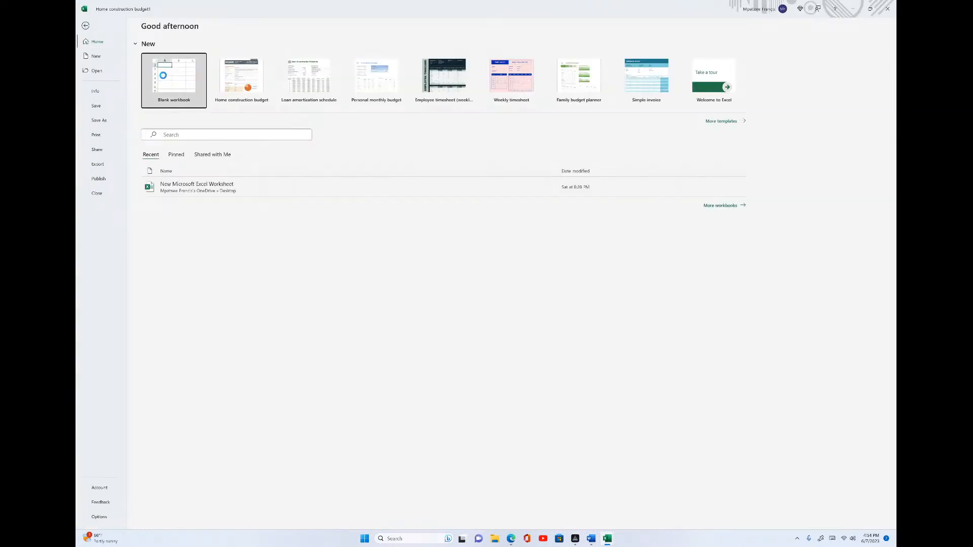
click(175, 78)
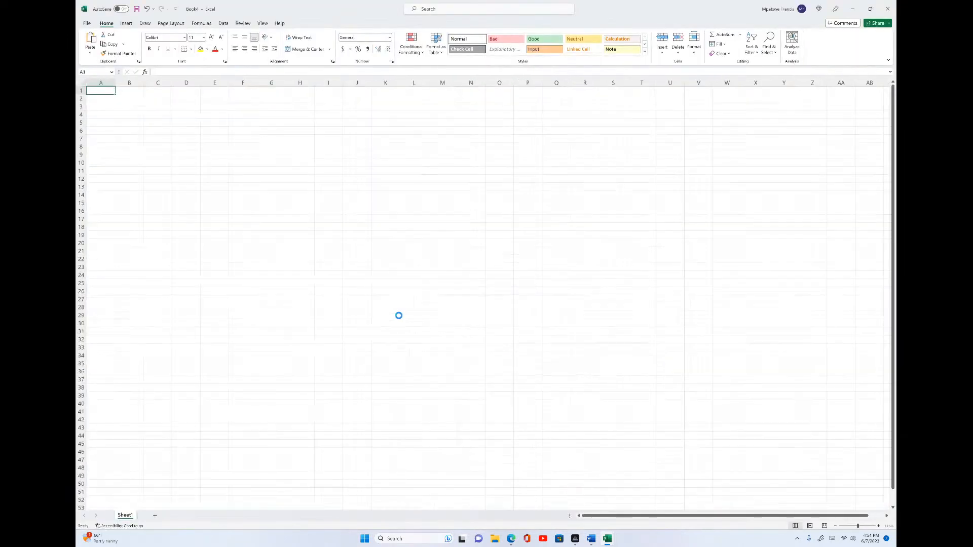
ctrl+scroll(399, 315, up, 10)
ctrl+scroll(398, 315, up, 5)
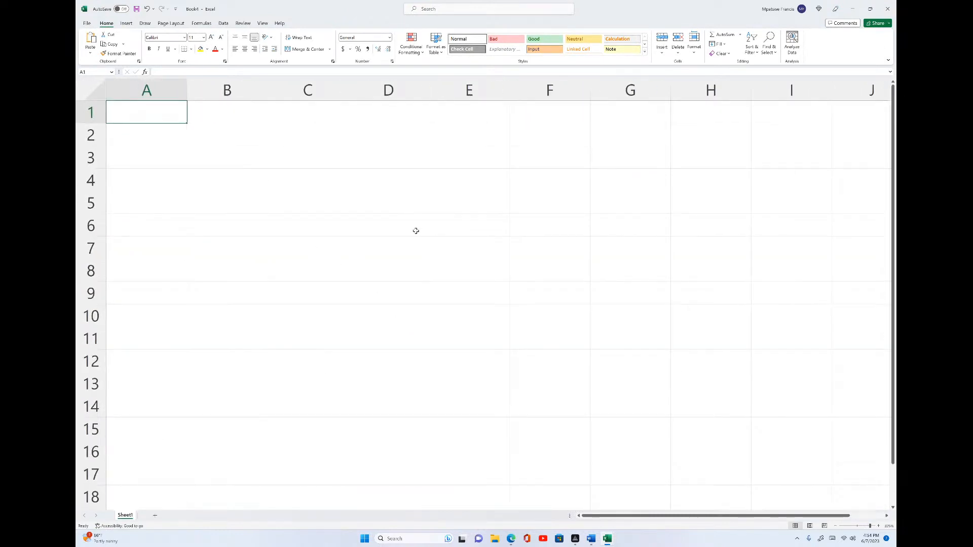
Enter the headings OPERATORS in cell B3 and NAME in cell C3, widening column B to fit its heading.
click(233, 158)
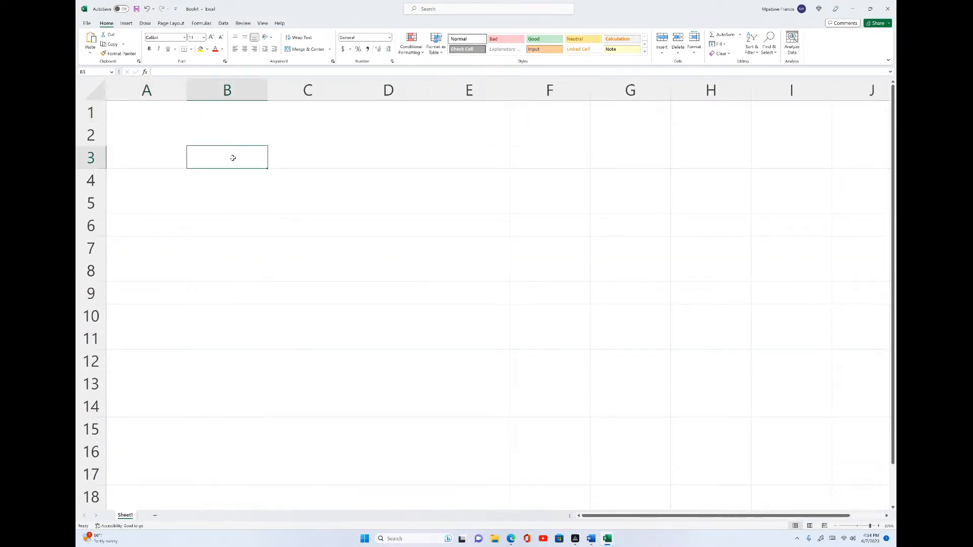
text(OP)
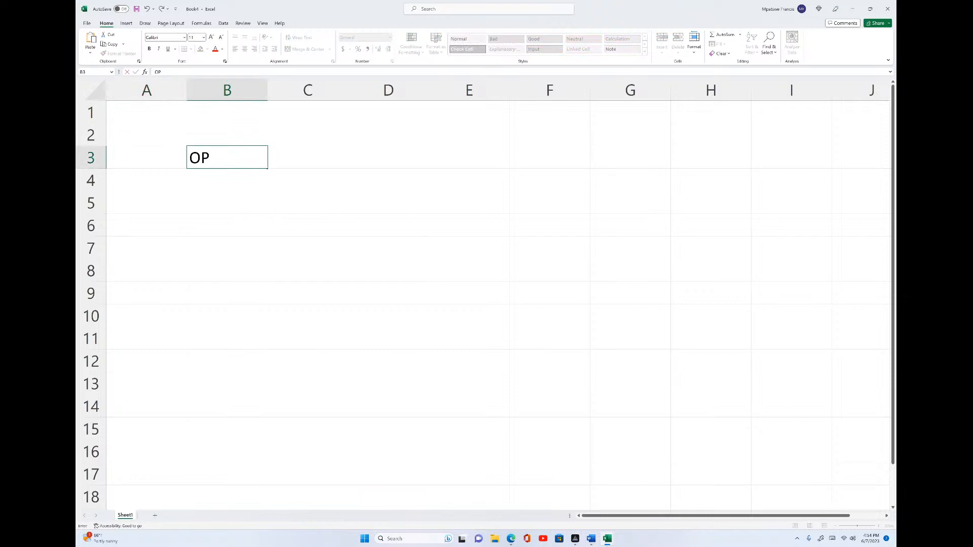
text(ERATORS)
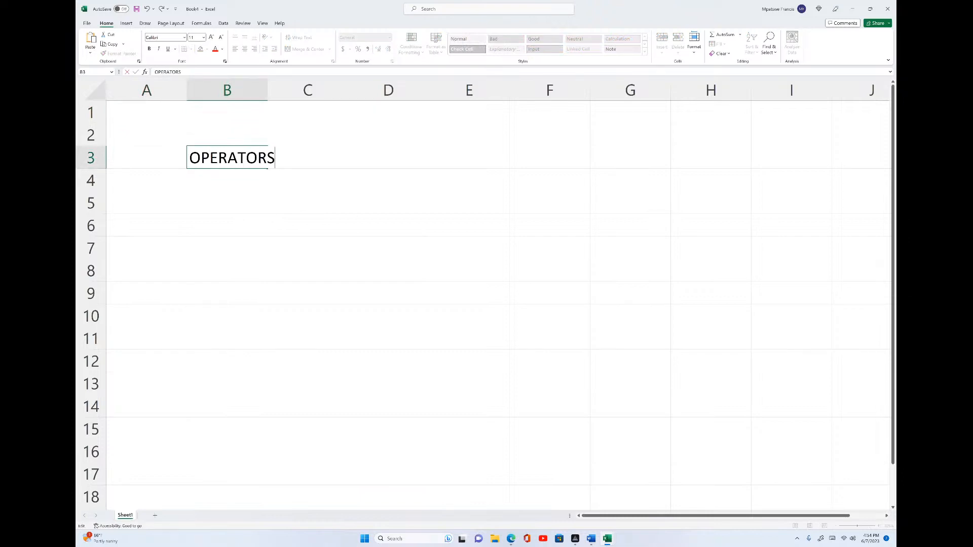
click(356, 180)
click(317, 160)
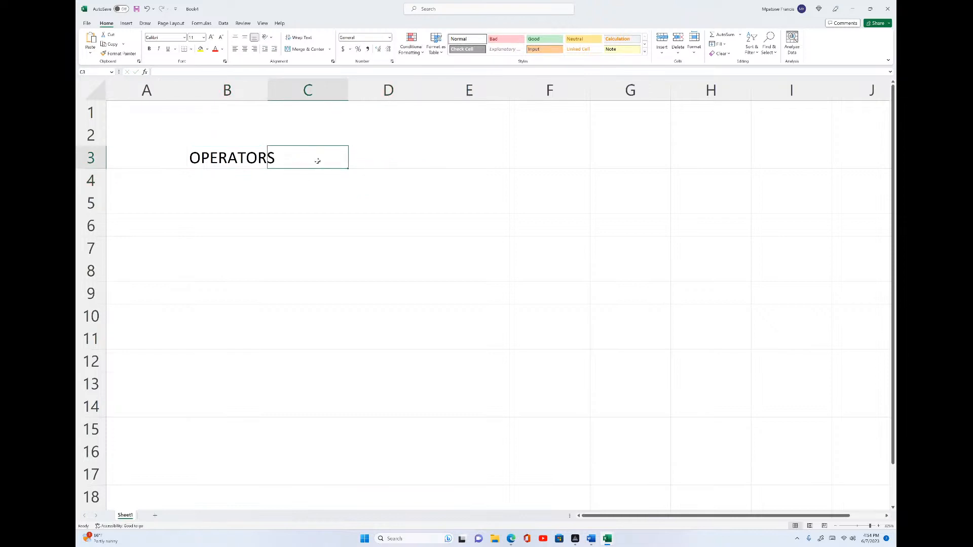
text(NA,E)
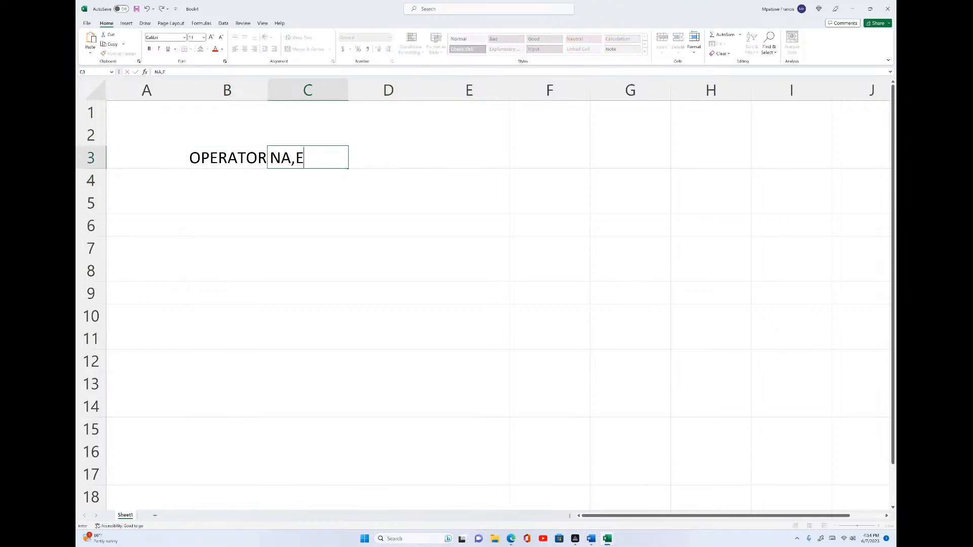
key(BackSpace)
text(ME)
click(274, 91)
drag(267, 87, 300, 90)
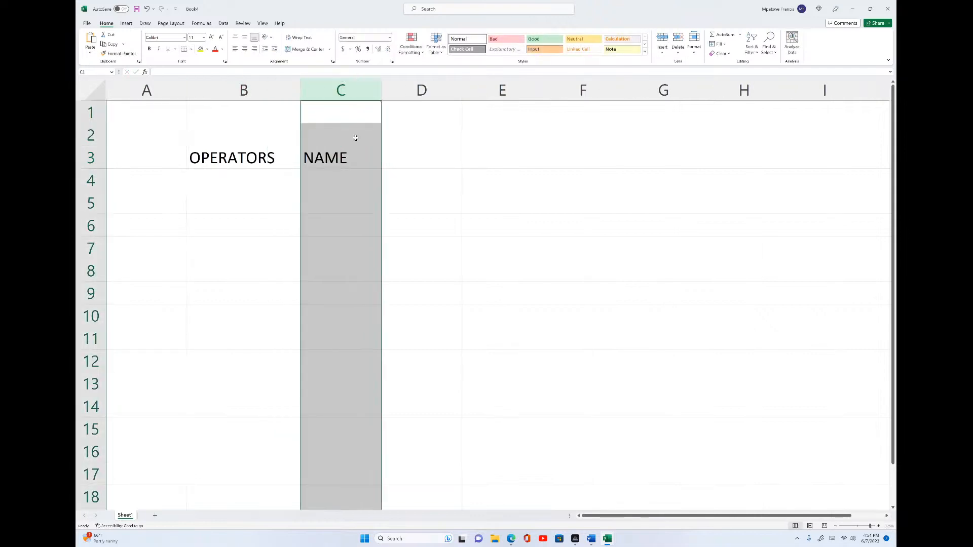
Enter the headings EXAMPLE in cell D3 and OUTPUT in cell E3.
click(388, 158)
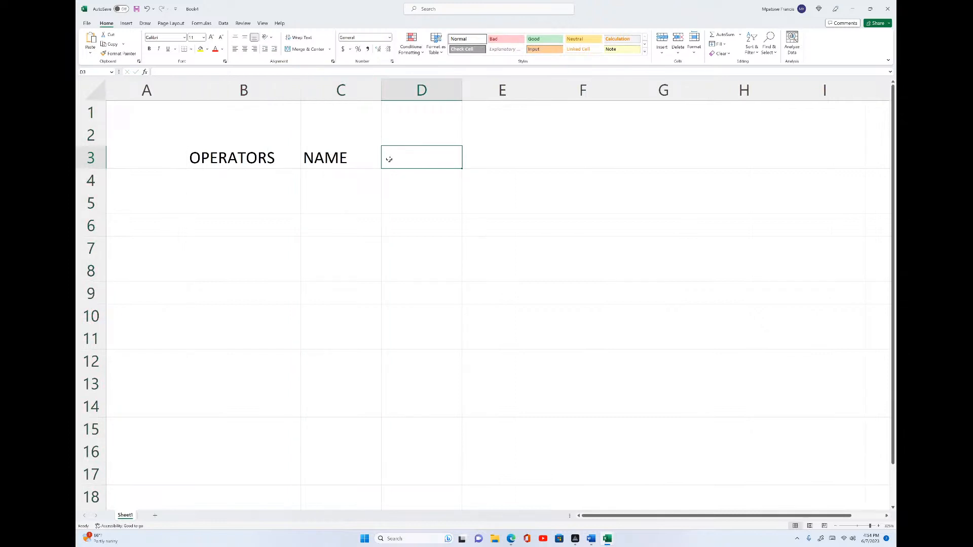
text(EXAMPLE)
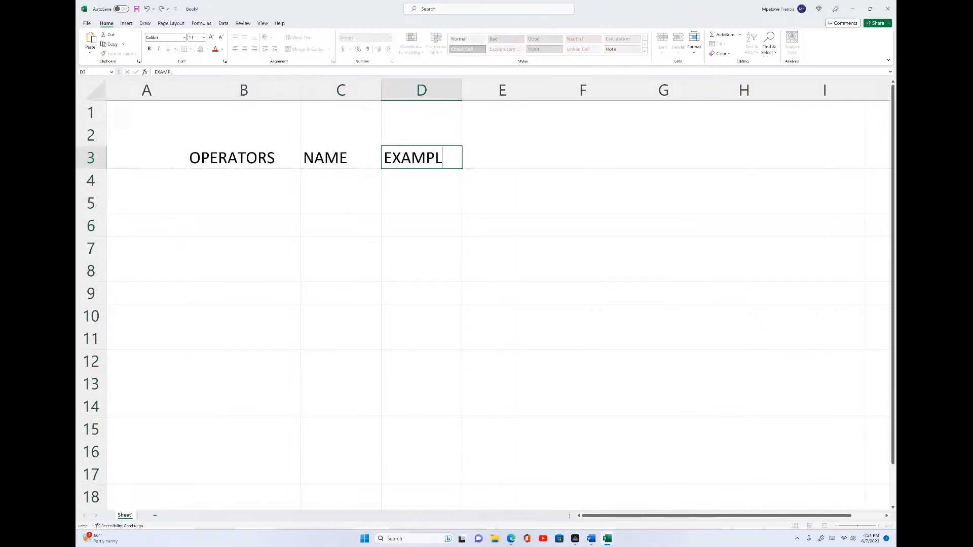
key(BackSpace)
key(BackSpace)
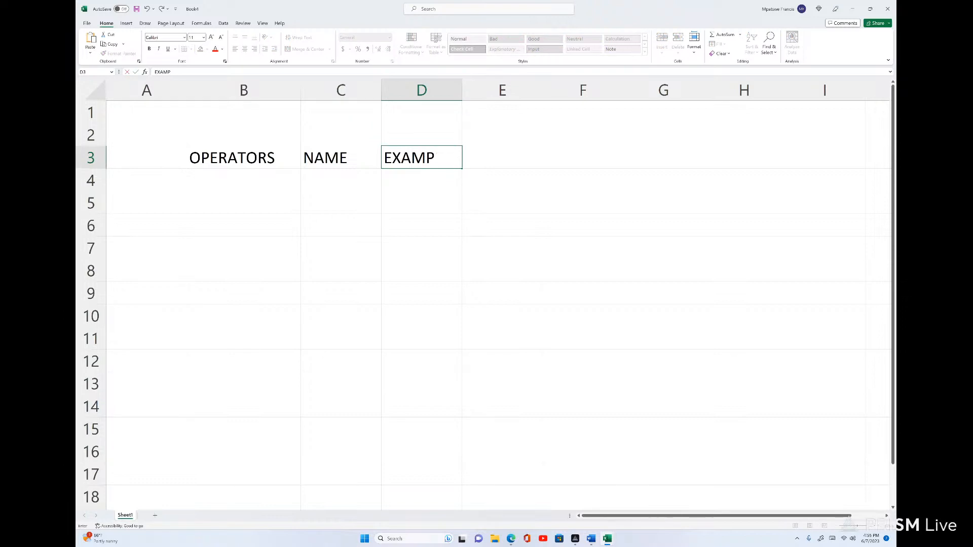
text(LE)
click(500, 158)
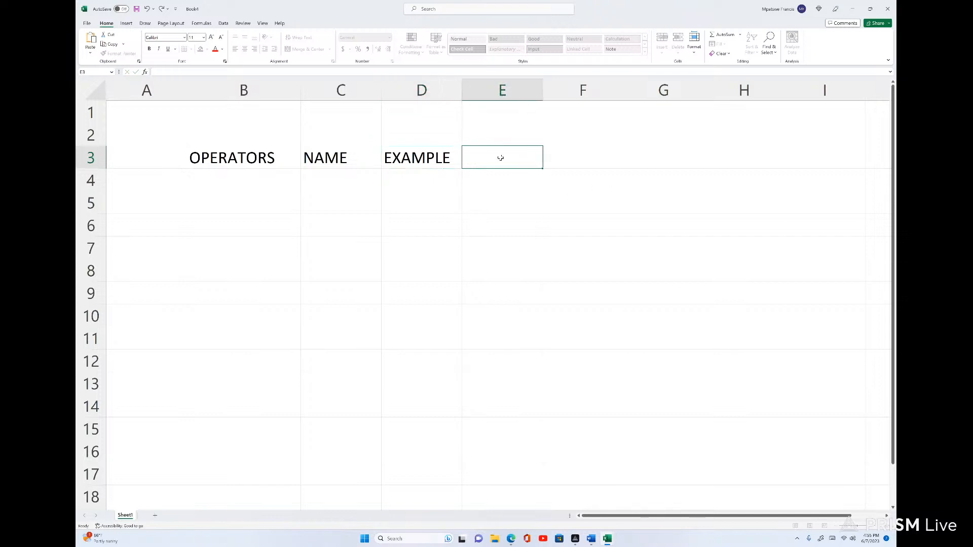
text(OUTPUT)
click(530, 286)
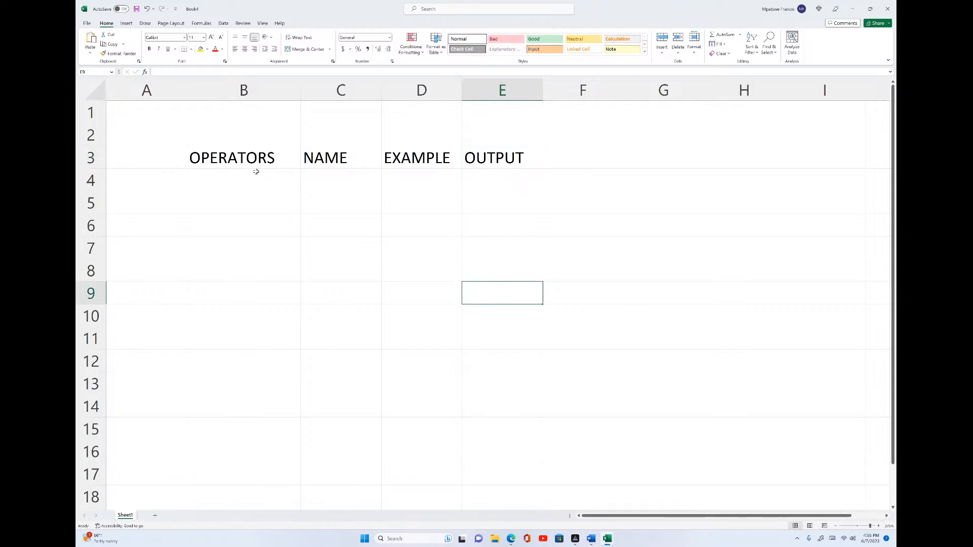
Convert the range B3:E13 into a table that uses its first row as headers.
drag(184, 157, 527, 378)
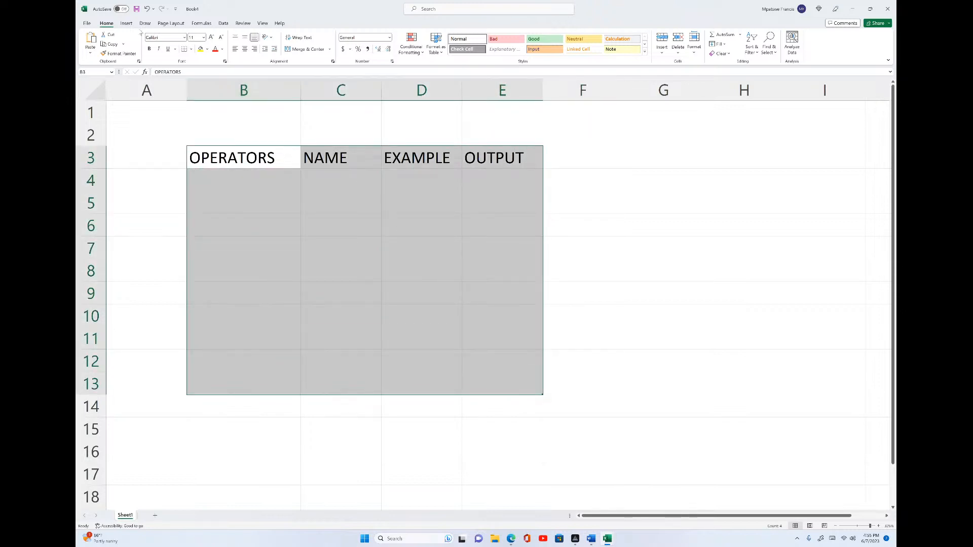
click(126, 23)
click(144, 40)
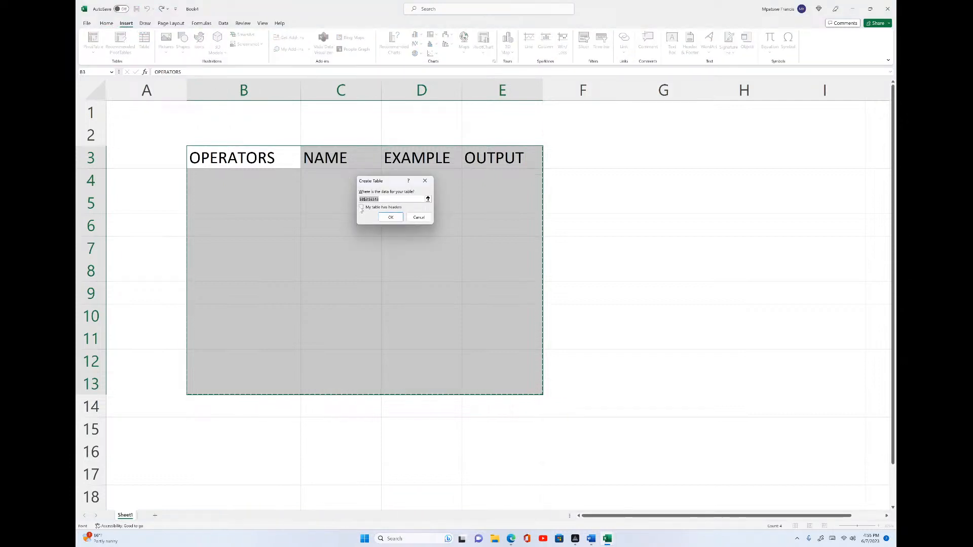
click(361, 207)
click(389, 218)
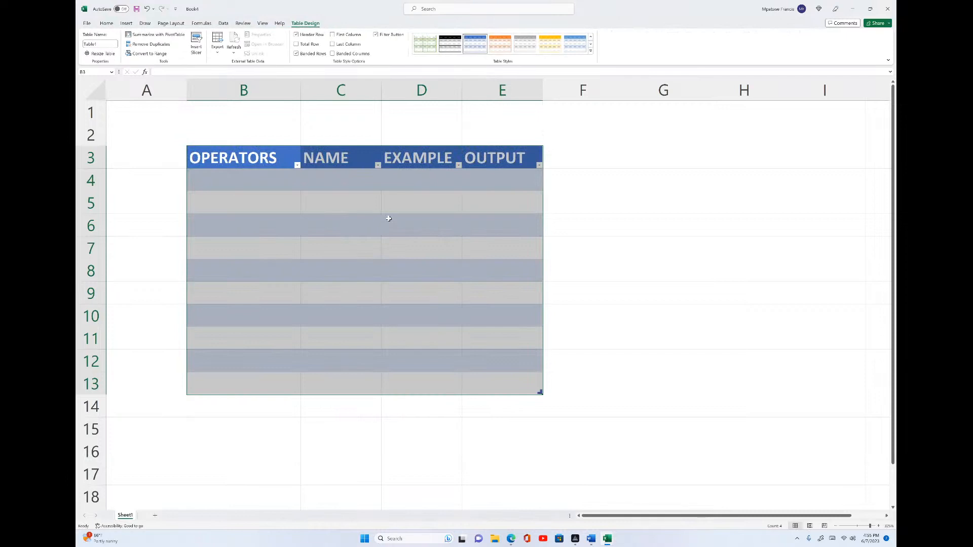
Apply All Borders to the whole operators table, B3:E13.
click(106, 23)
click(191, 49)
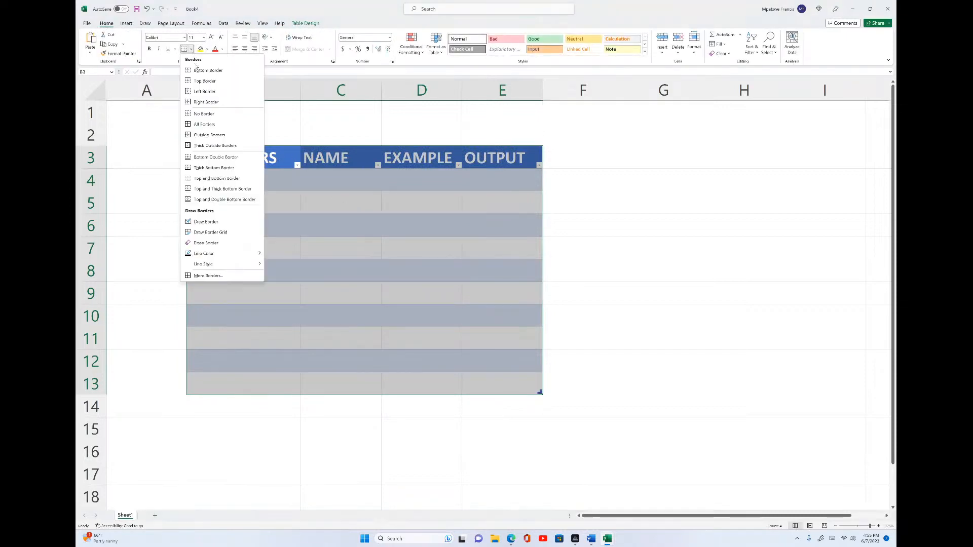
click(204, 124)
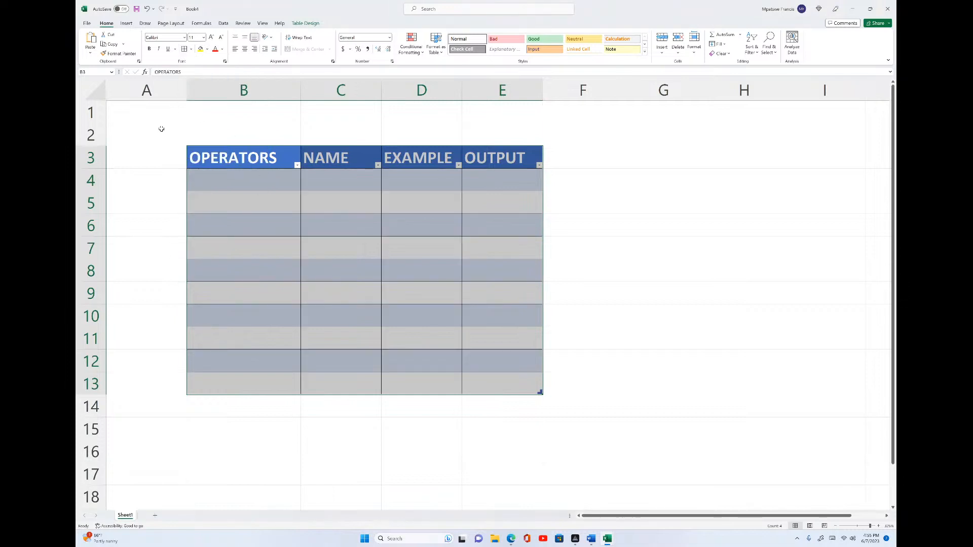
Try to enter the operator + in cell B4 and mark it with a hand-drawn ink arrow.
click(389, 187)
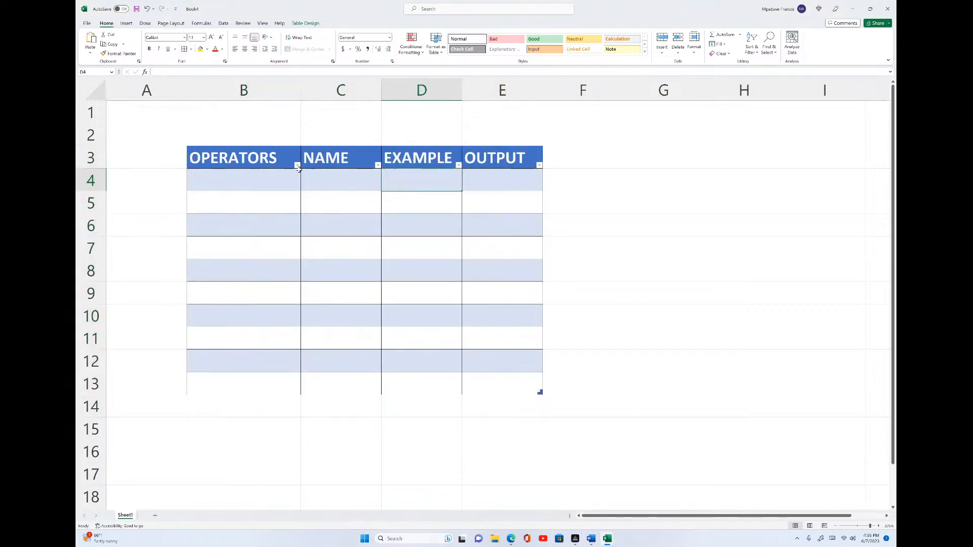
click(216, 180)
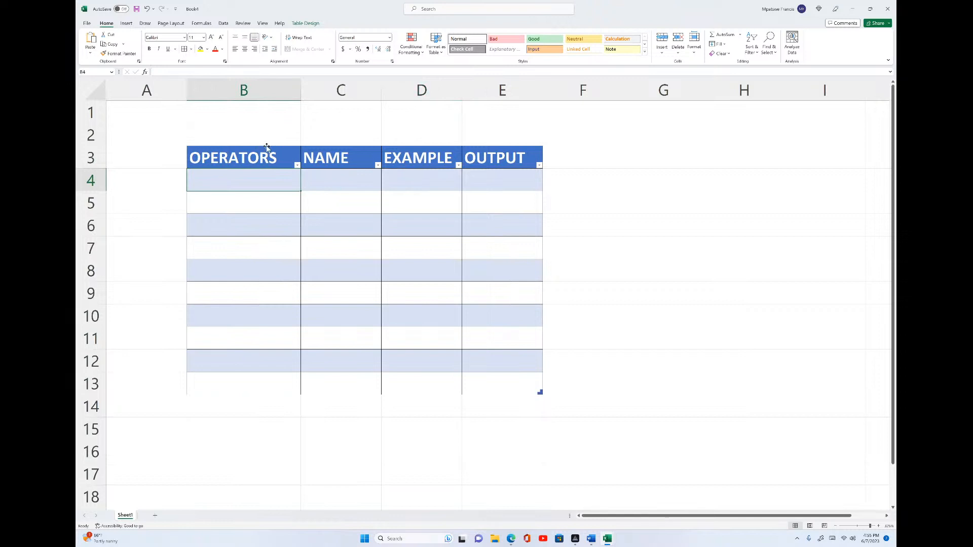
text(+)
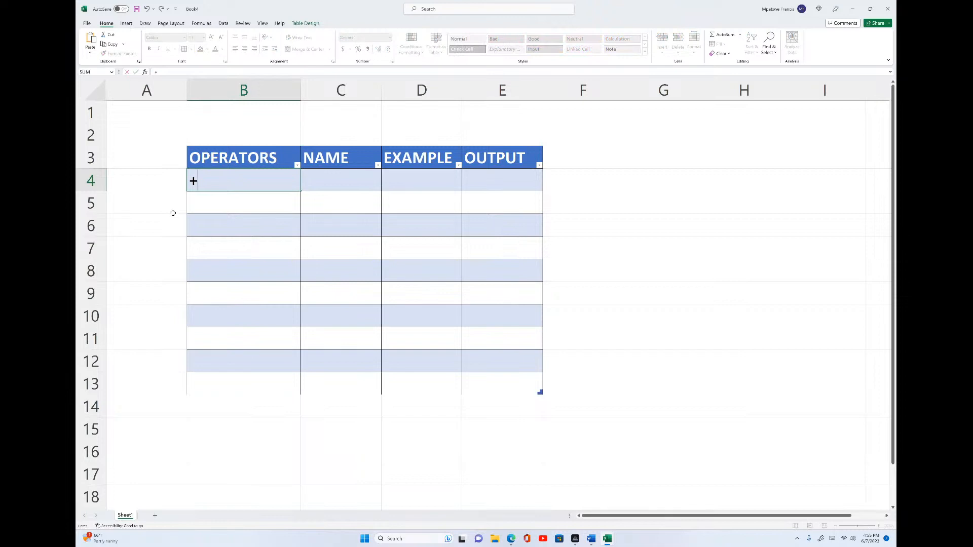
mouse_move(199, 181)
mouse_down()
mouse_move(167, 183)
mouse_move(186, 181)
mouse_up()
drag(176, 176, 181, 192)
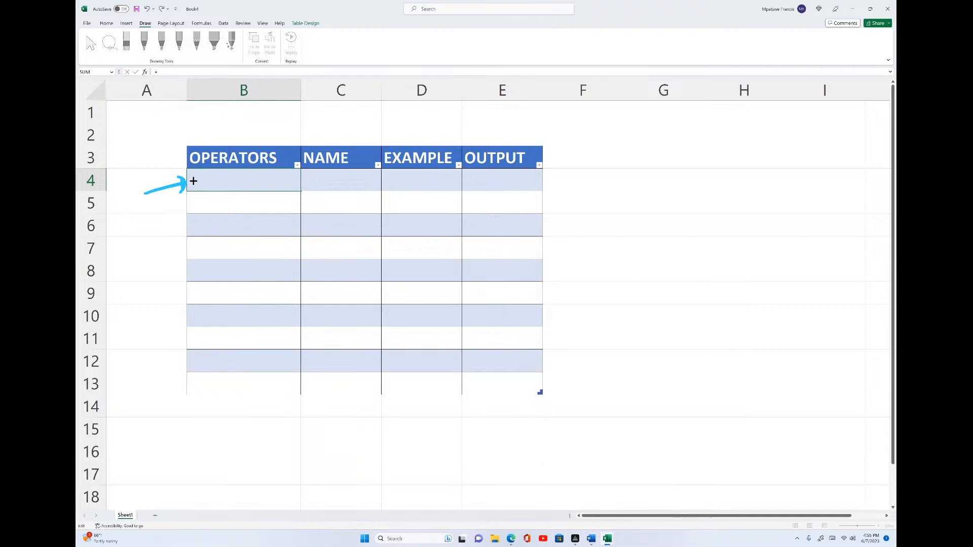
click(336, 181)
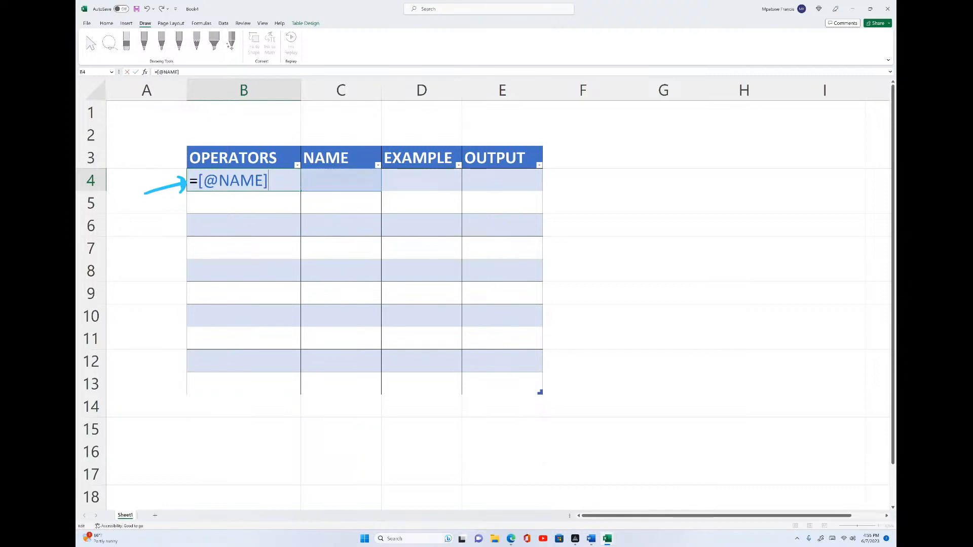
Clear the unfinished formula from cell B4 and delete the ink arrow beside it.
key(BackSpace)
key(BackSpace)
key(BackSpace)
key(BackSpace)
key(BackSpace)
key(BackSpace)
key(BackSpace)
key(BackSpace)
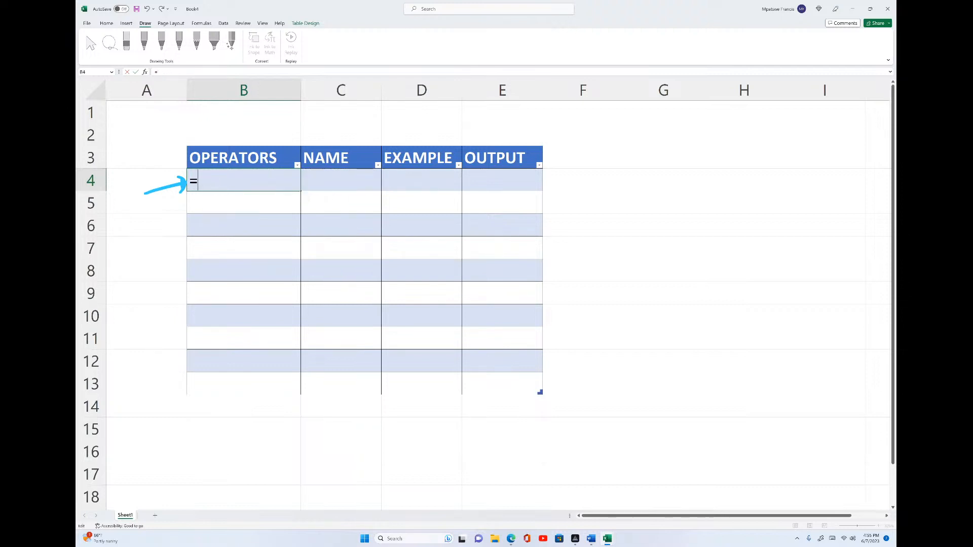
click(257, 242)
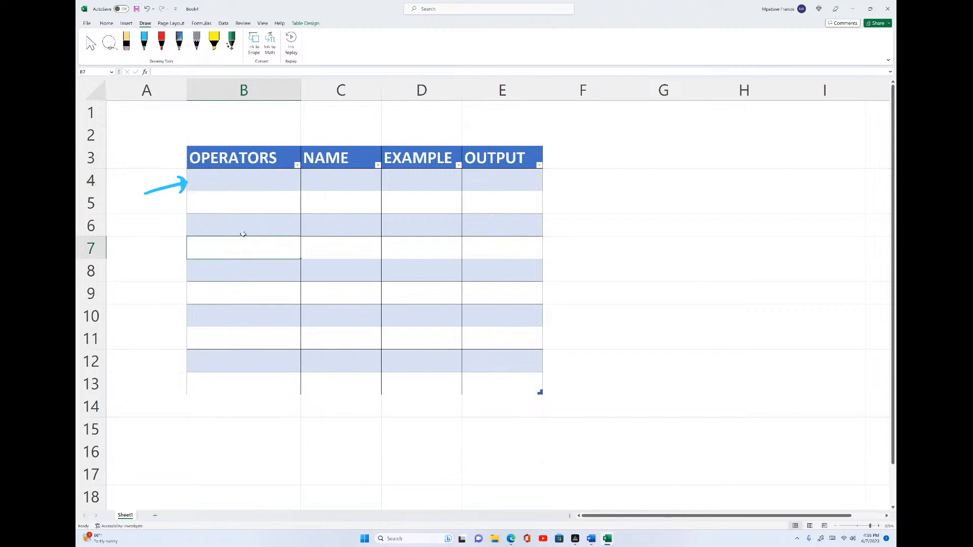
click(172, 183)
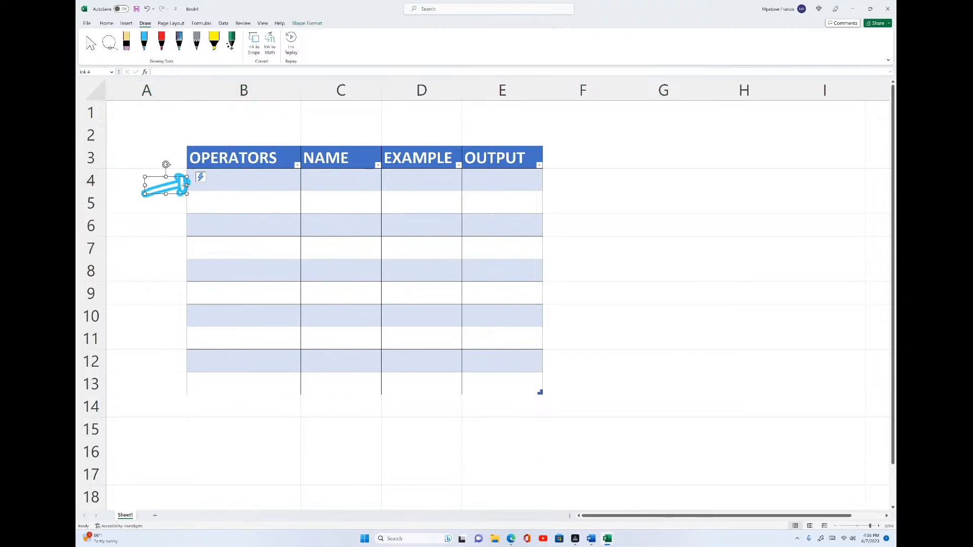
key(Delete)
Try again to enter the operator + in cell B4, then discard the entry.
click(215, 184)
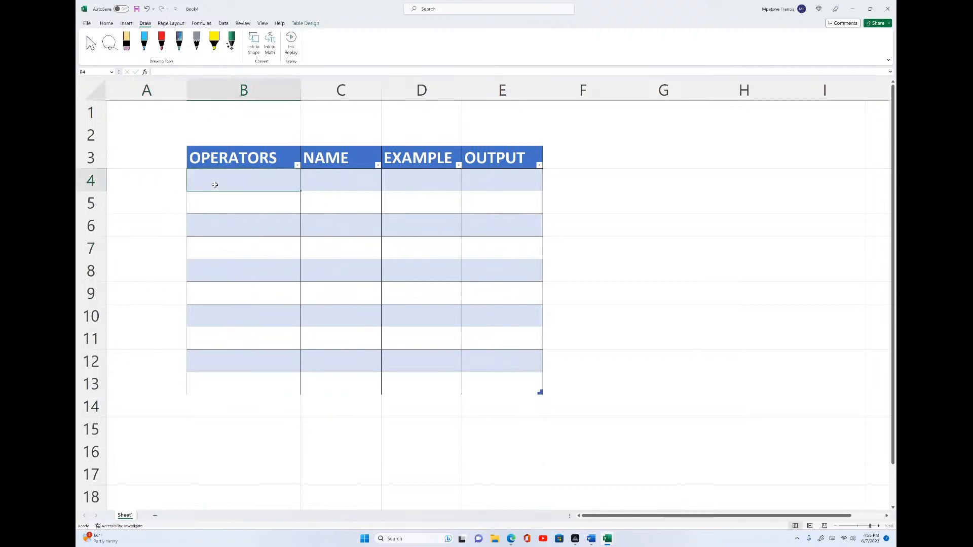
text(+)
click(324, 174)
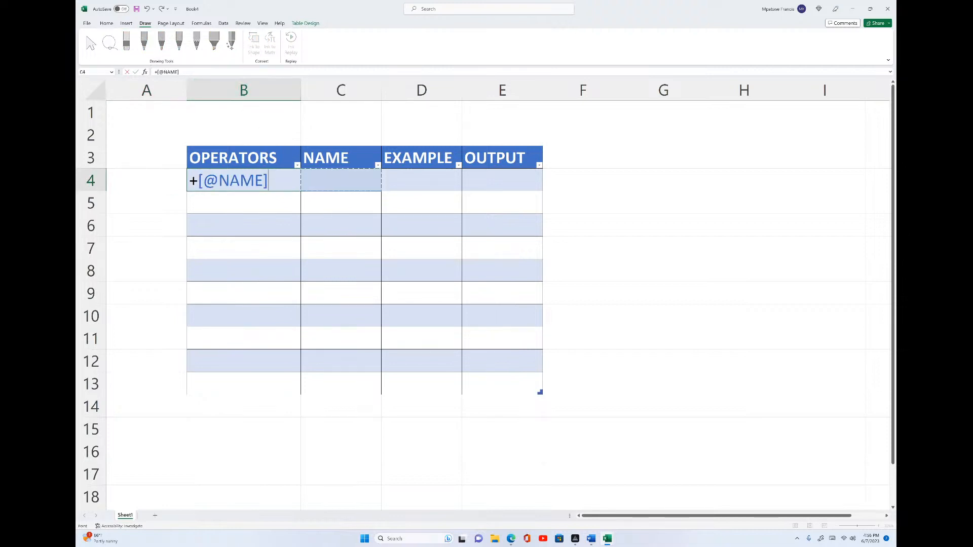
drag(269, 181, 189, 180)
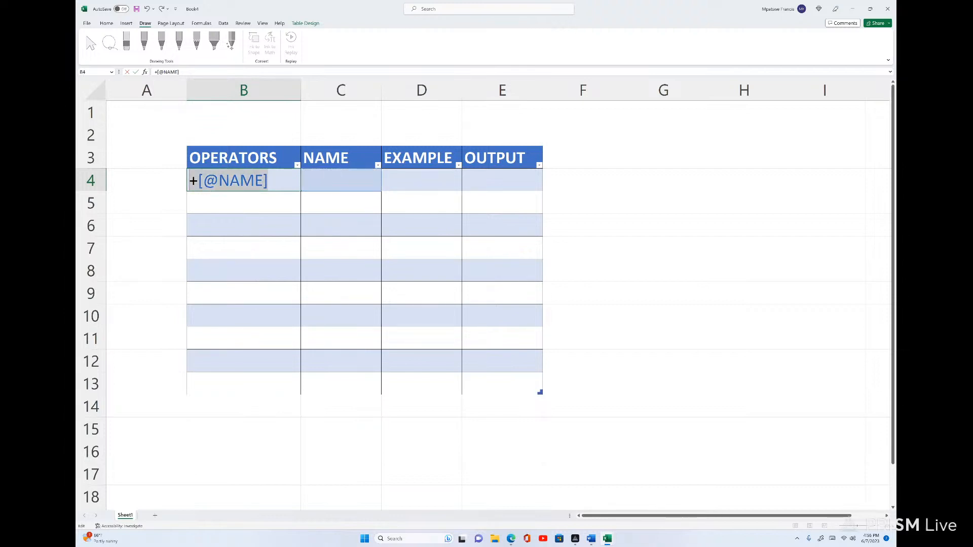
key(BackSpace)
click(279, 158)
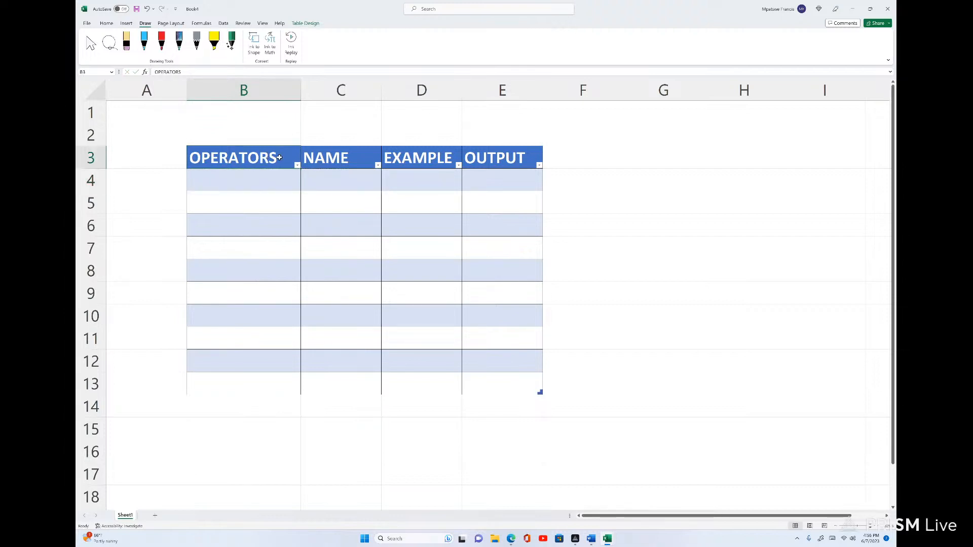
Enter the operator + in cell A4, outside the table, without any cell reference.
click(134, 161)
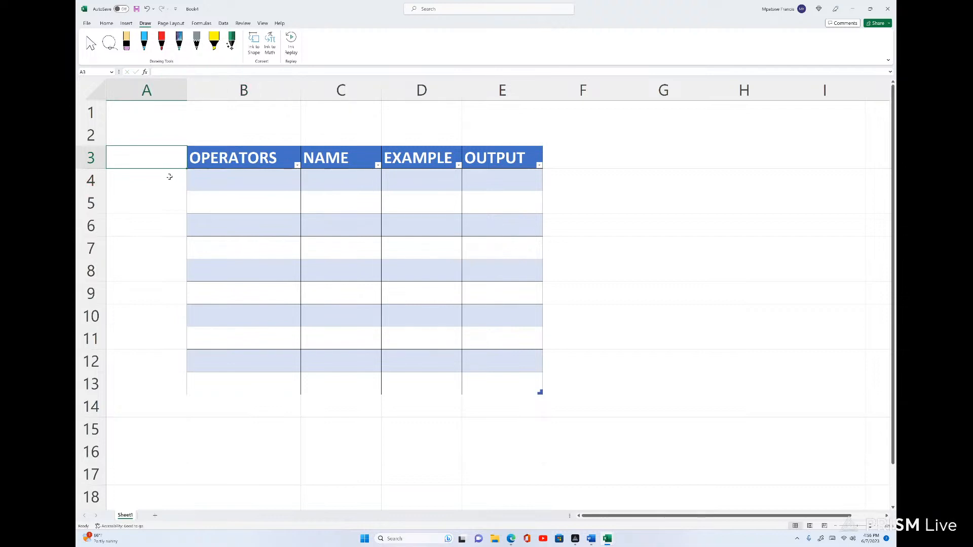
click(168, 180)
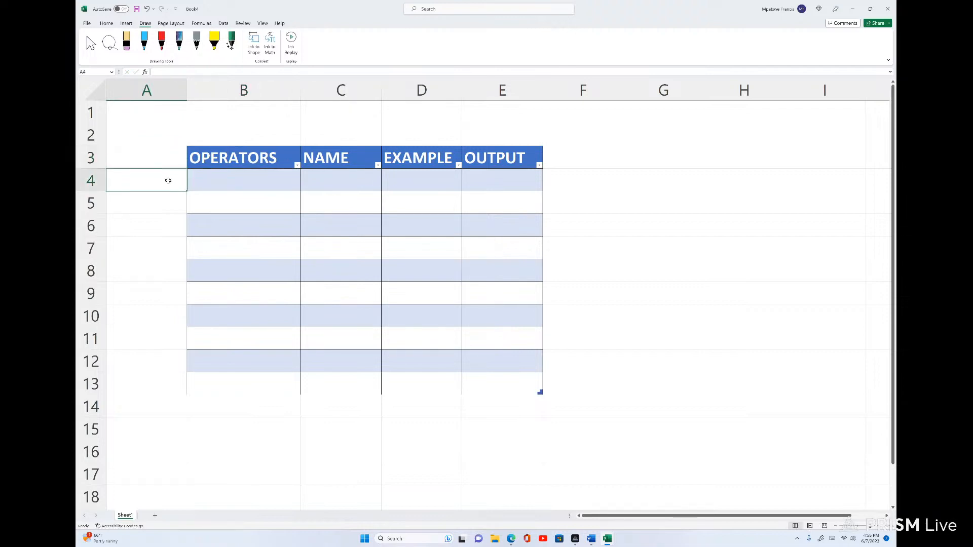
text(+)
click(231, 219)
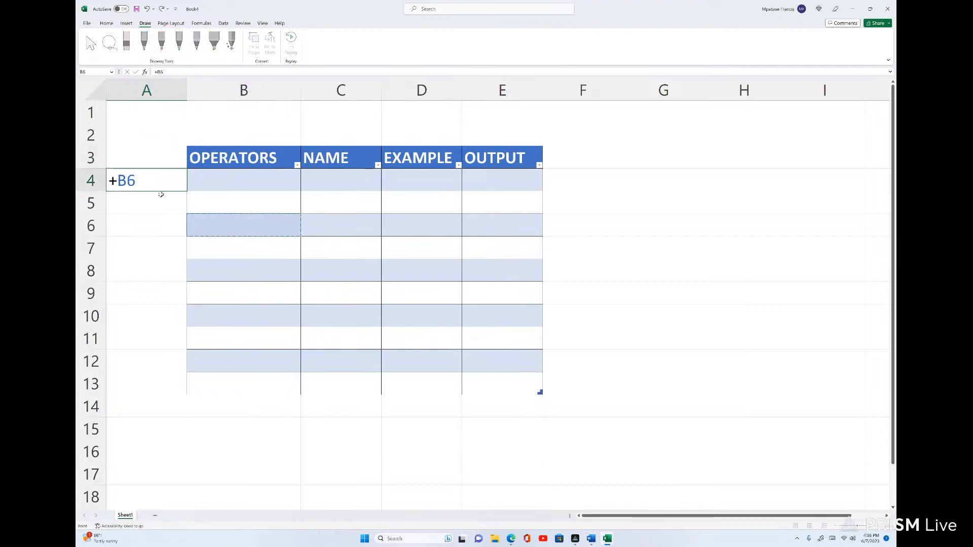
key(BackSpace)
key(BackSpace)
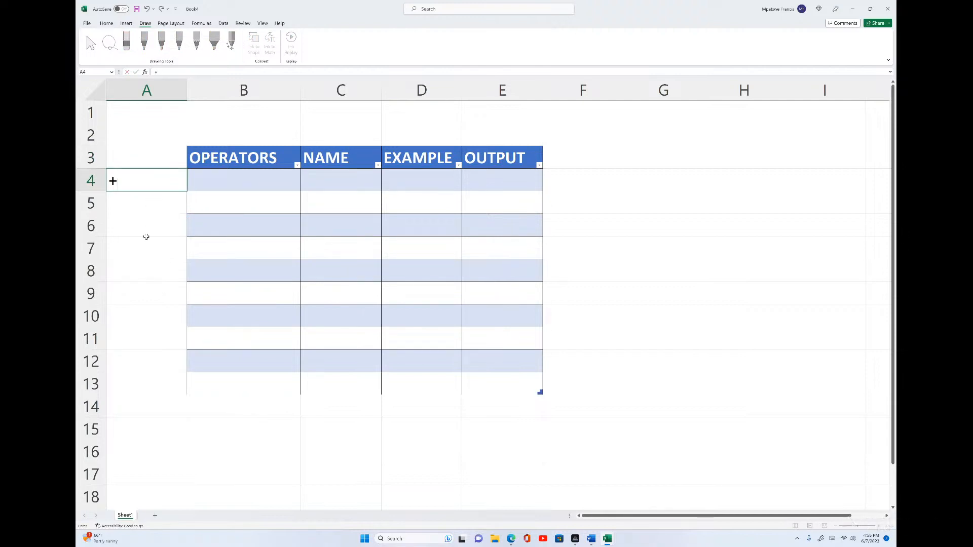
key(Return)
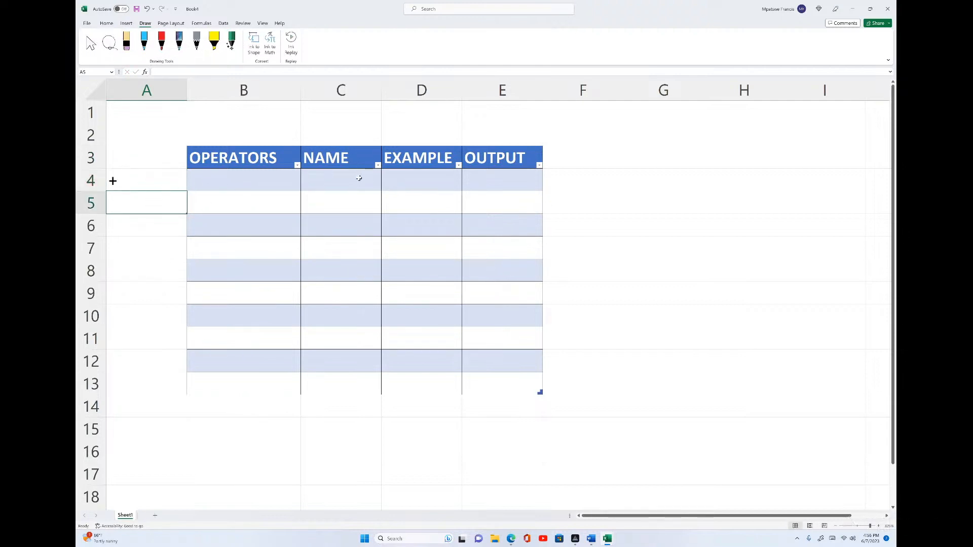
Enter the heading OPERATOR in cell A3.
click(140, 159)
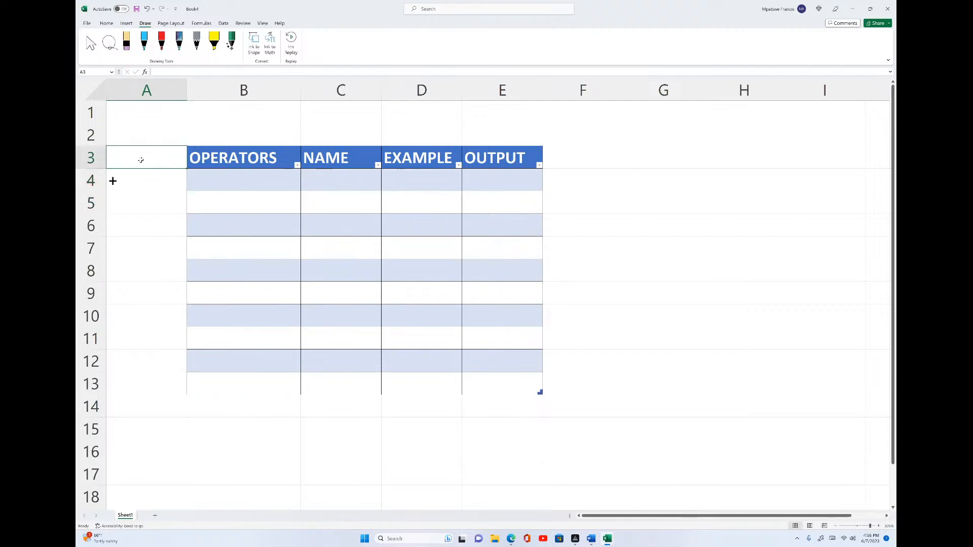
text(OPE)
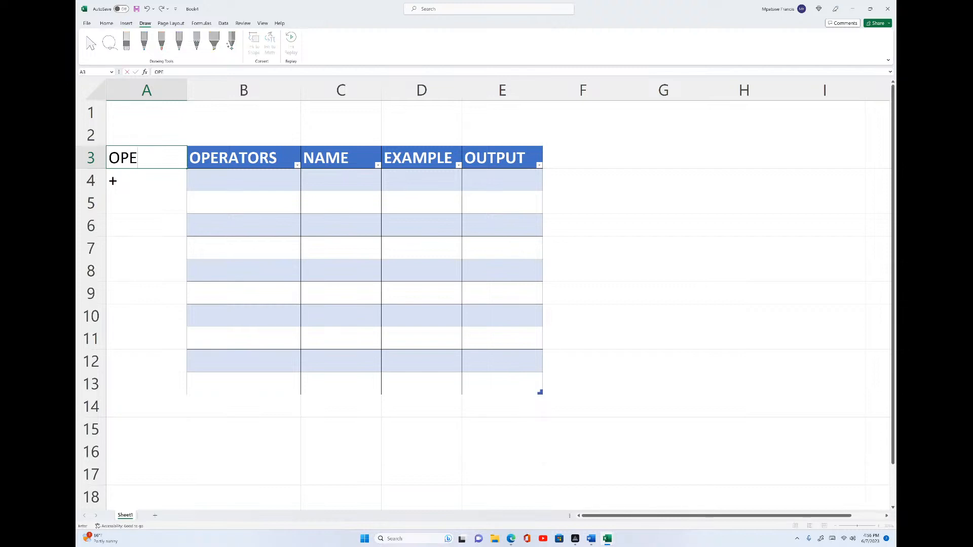
text(RATORS)
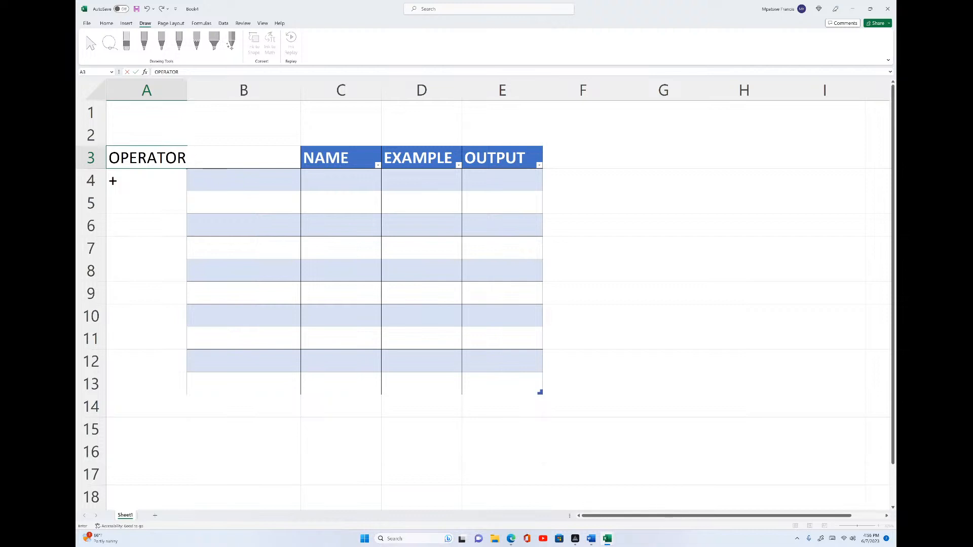
click(268, 252)
Clear the OPERATORS heading in cell B3 and delete the whole column B.
click(249, 158)
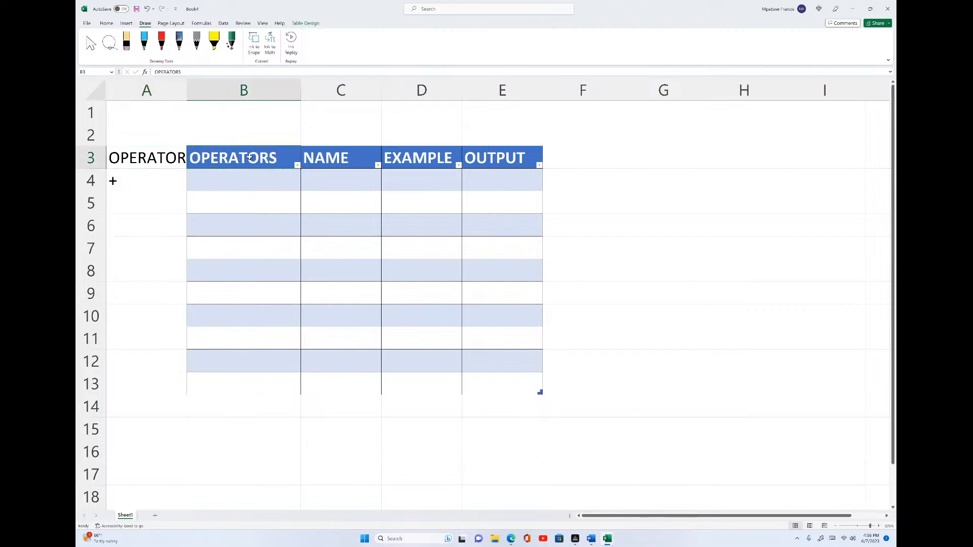
key(Delete)
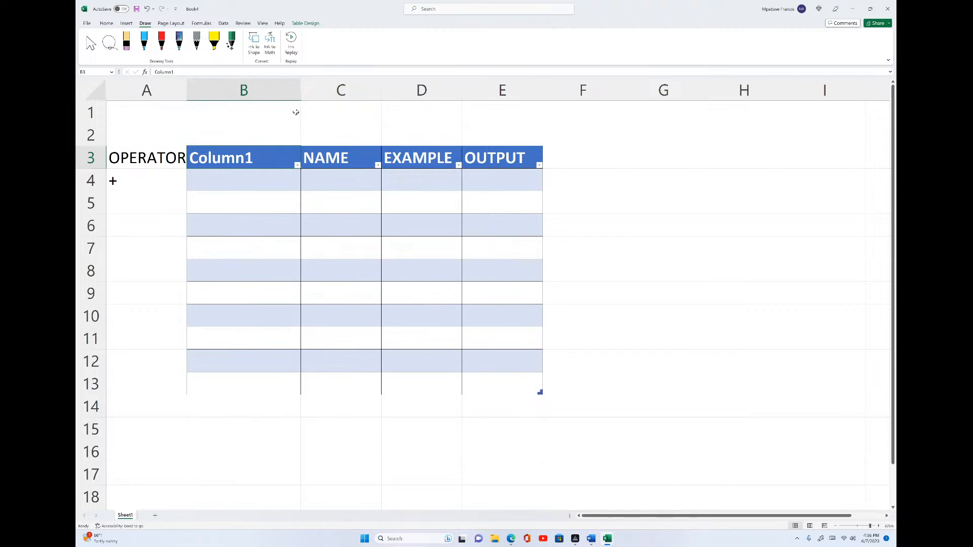
click(252, 91)
right_click(255, 90)
click(273, 174)
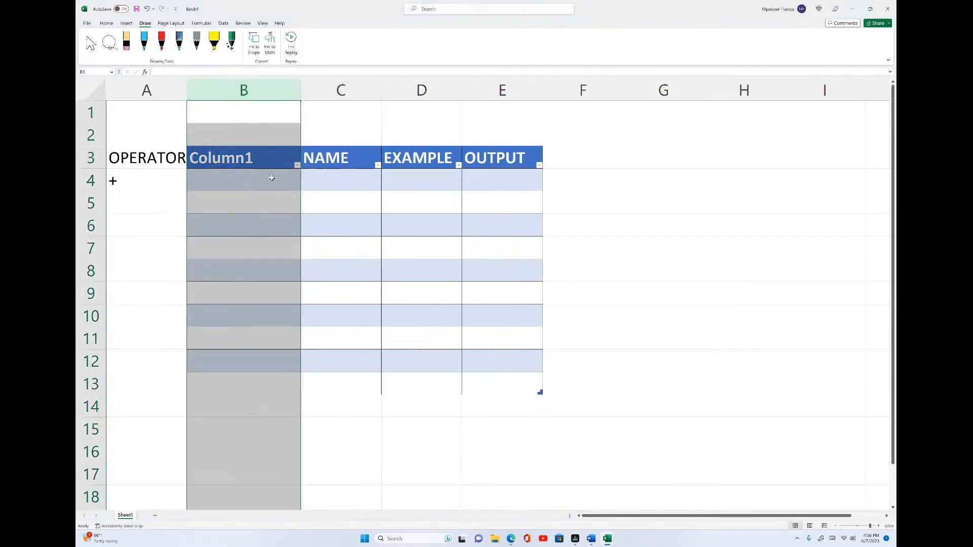
Widen the NAME column and enter ADDITION in cell B4.
click(205, 174)
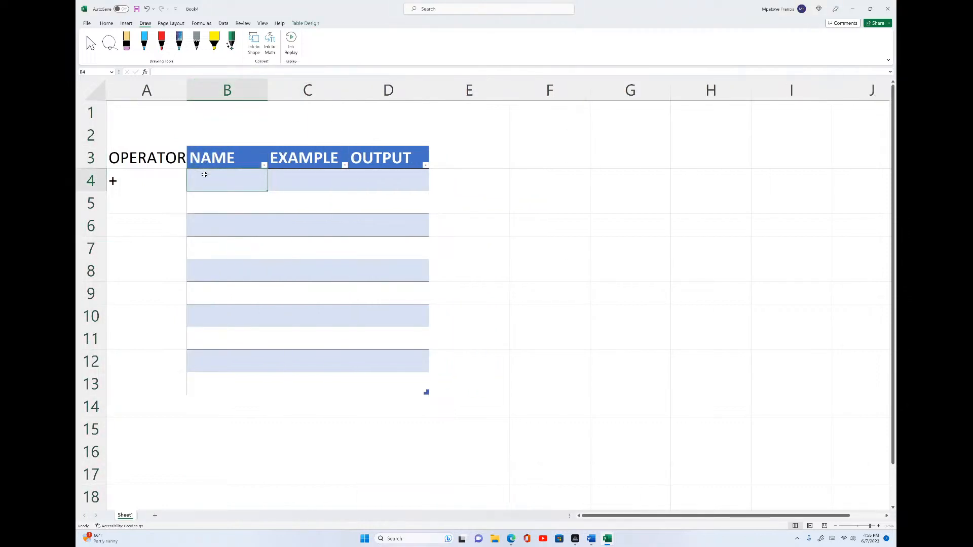
drag(267, 92, 300, 95)
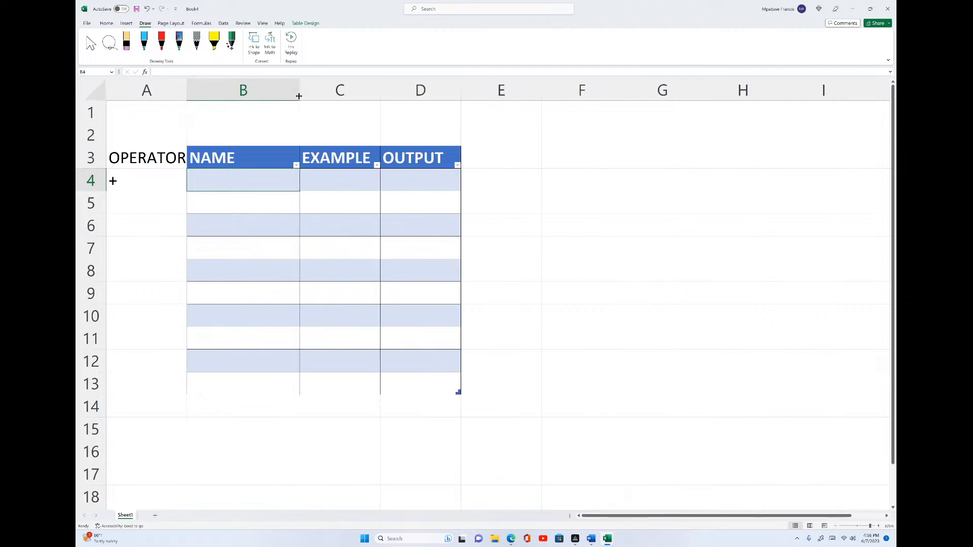
text(A)
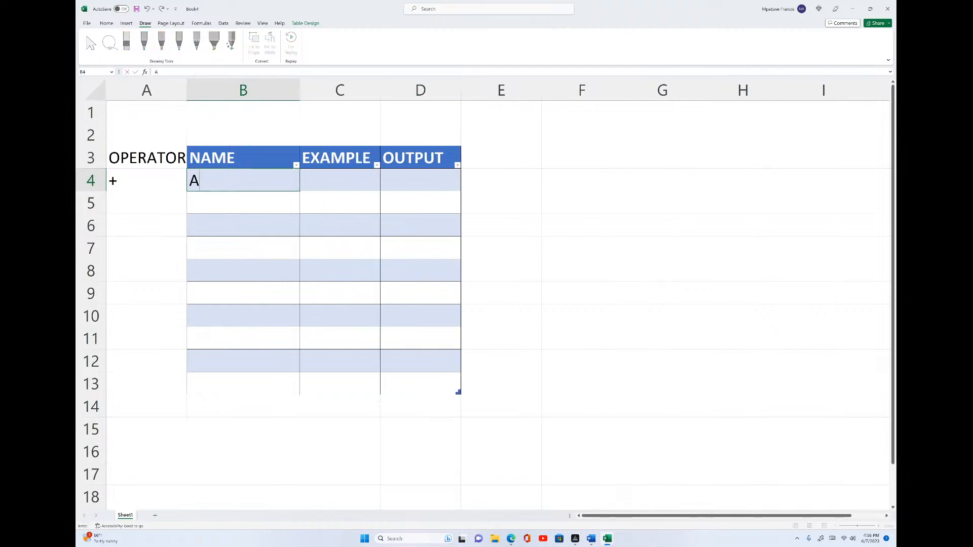
text(DDITION)
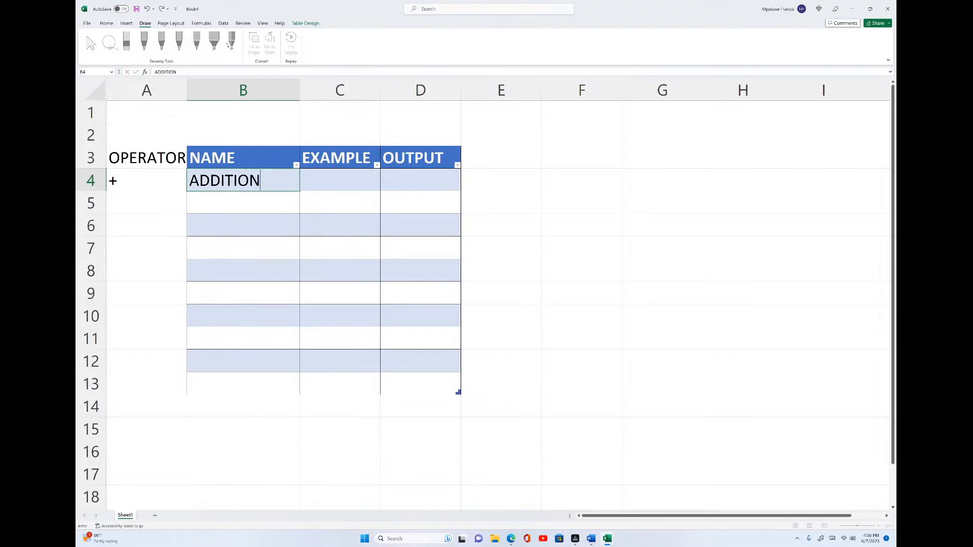
Widen the EXAMPLE column slightly and enter the formula =45+34 in cell C4.
click(319, 180)
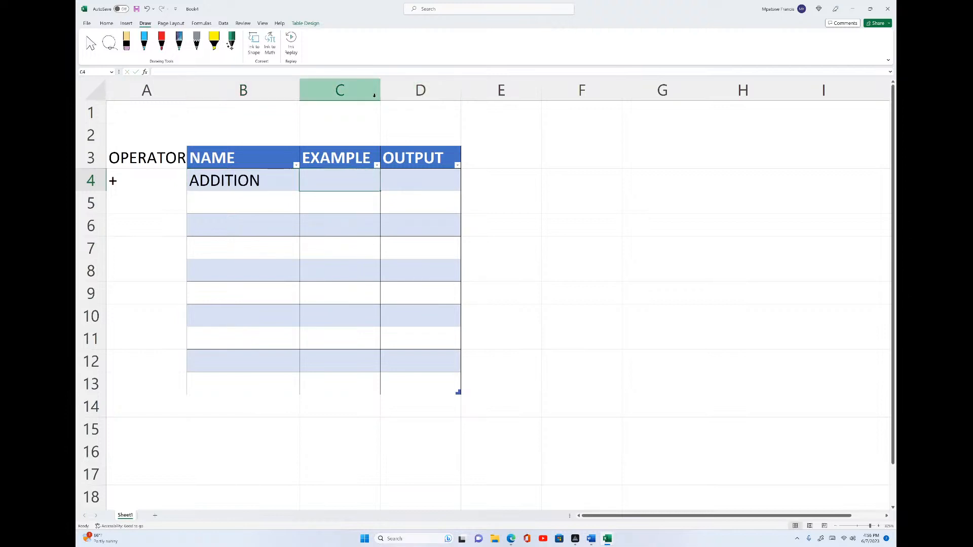
drag(379, 93, 391, 93)
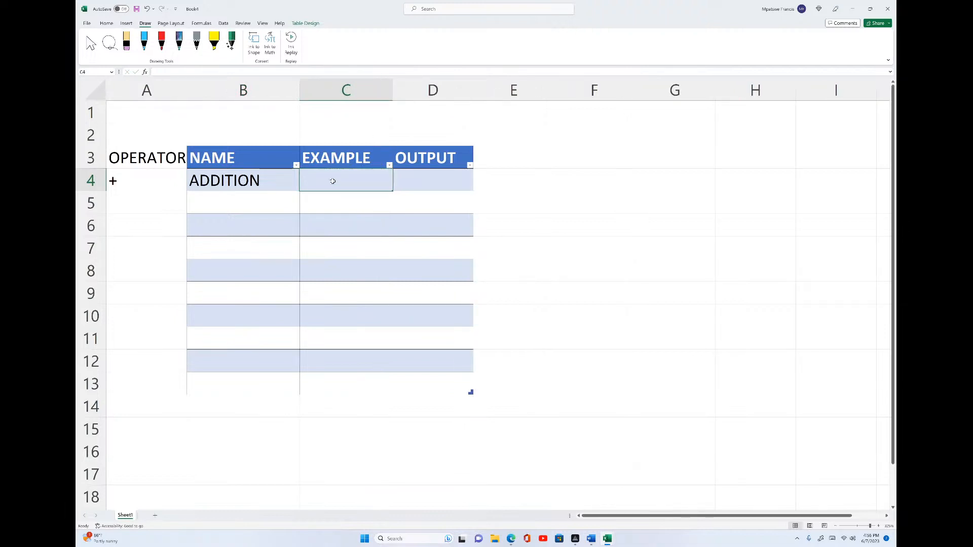
text(=)
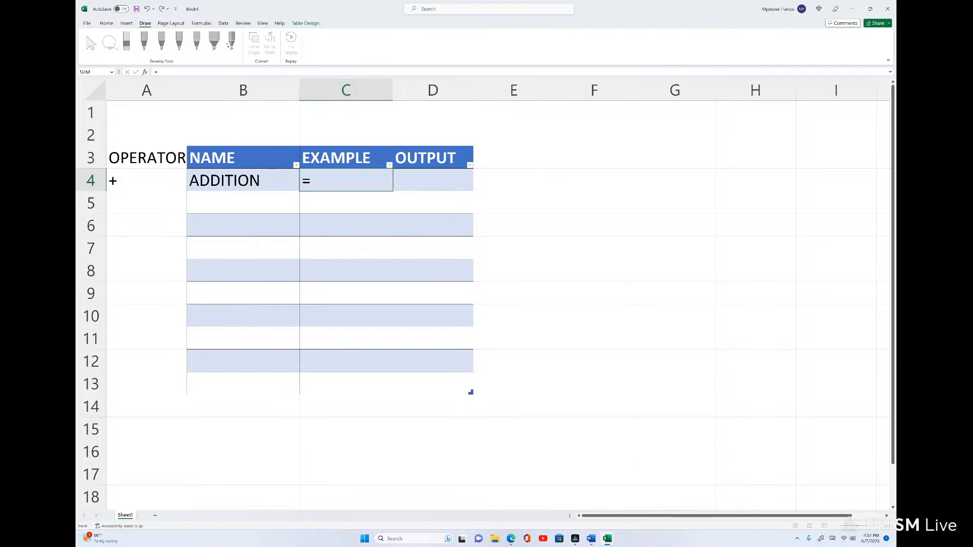
text(45+34)
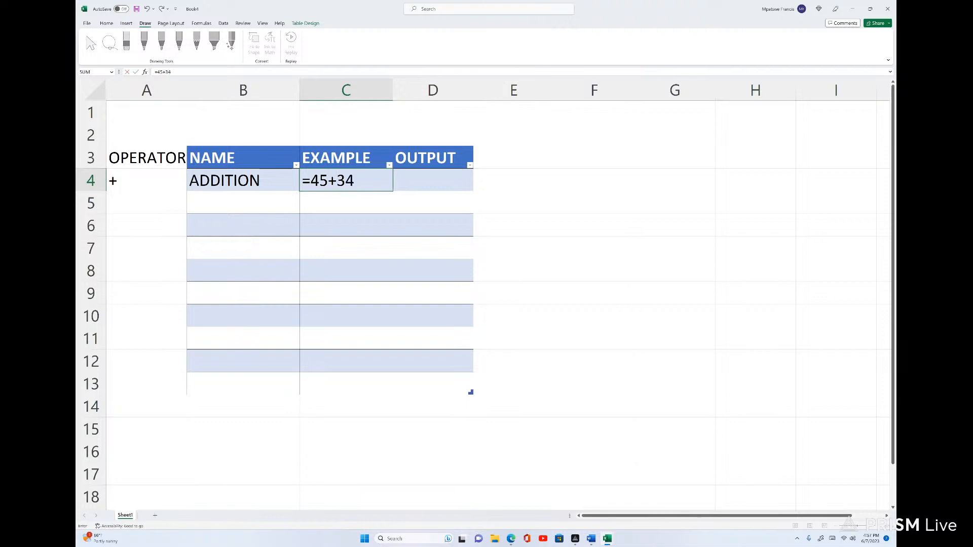
Enter 79 as the output in cell D4.
click(430, 180)
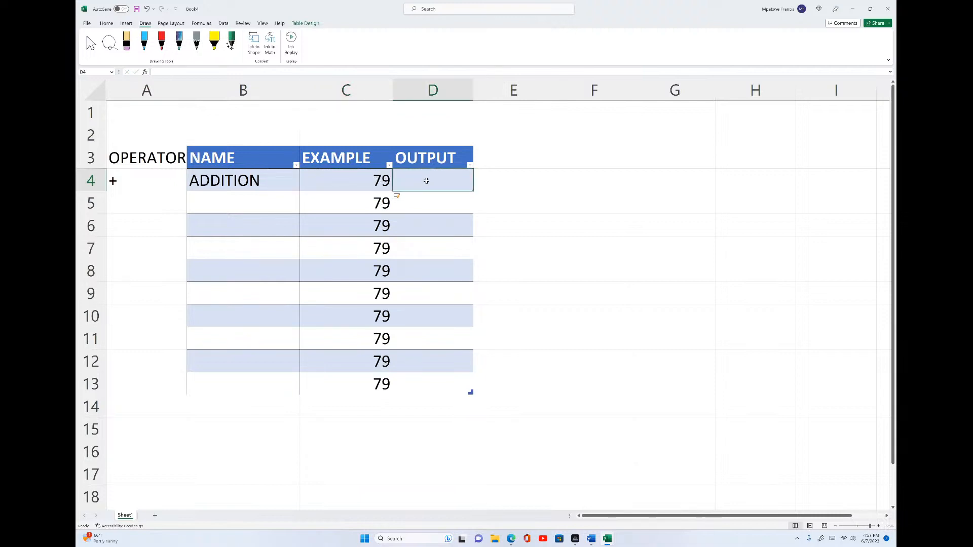
text(7)
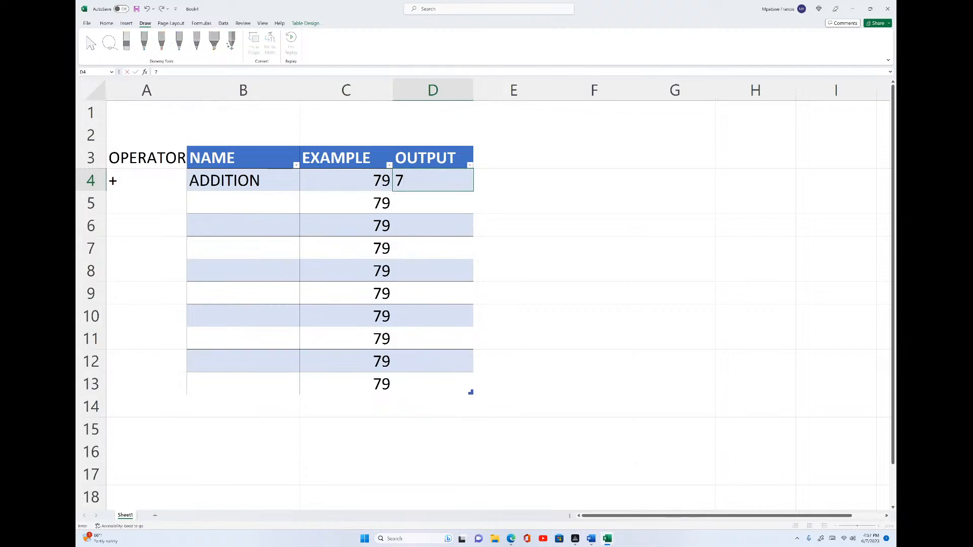
text(9)
click(433, 225)
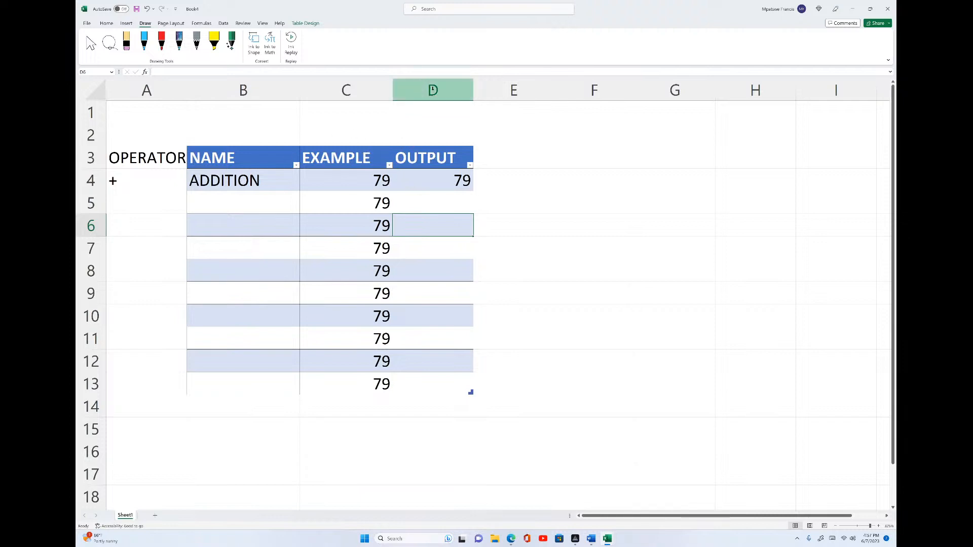
Delete the OUTPUT column, column D, from the sheet.
right_click(433, 90)
click(435, 174)
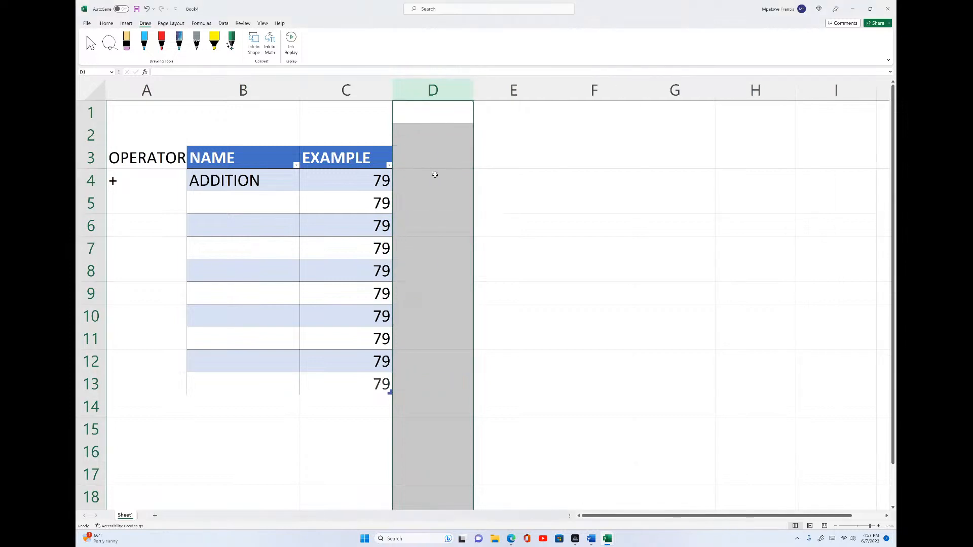
Change the header in cell C3 to EXAMPLE & OUTPUT and widen column C to fit the text.
click(366, 158)
double_click(367, 157)
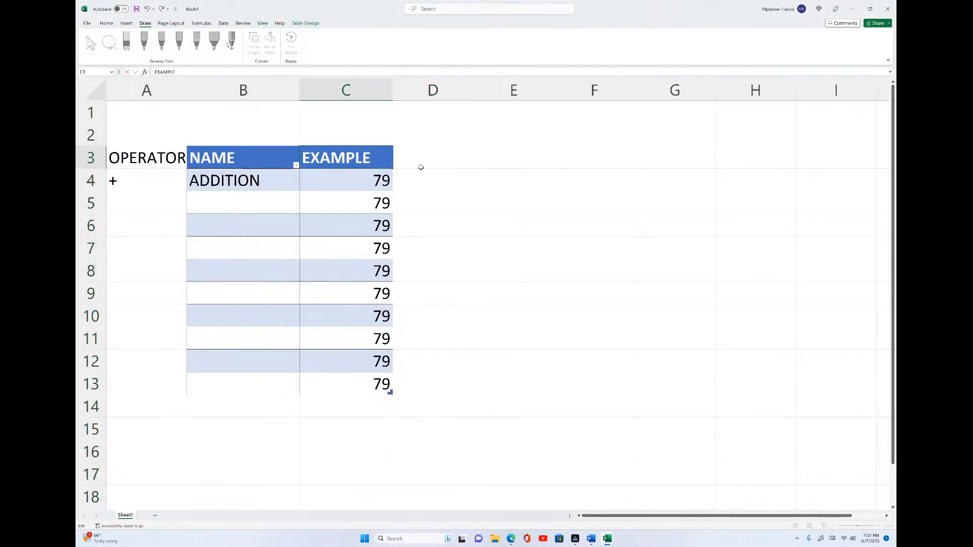
text(& )
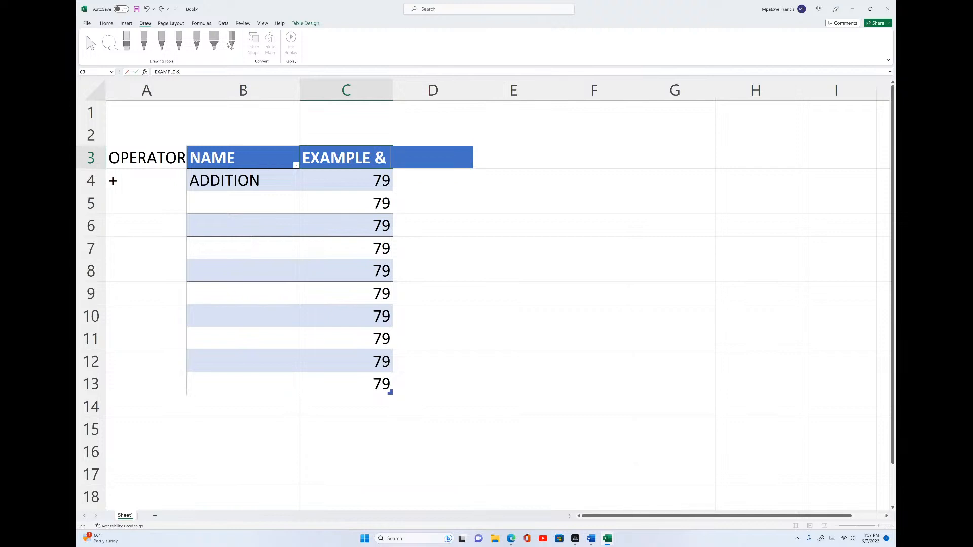
text(OUTPUT)
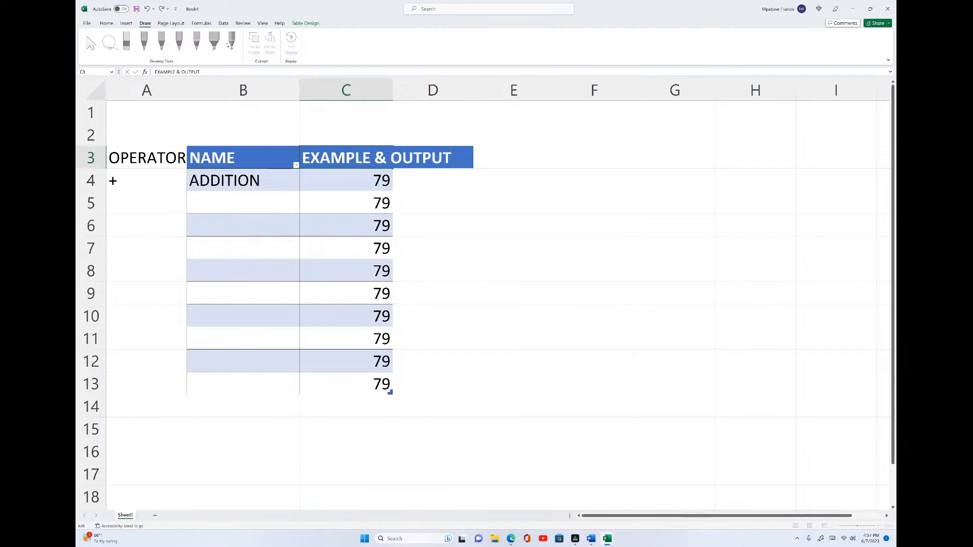
click(495, 224)
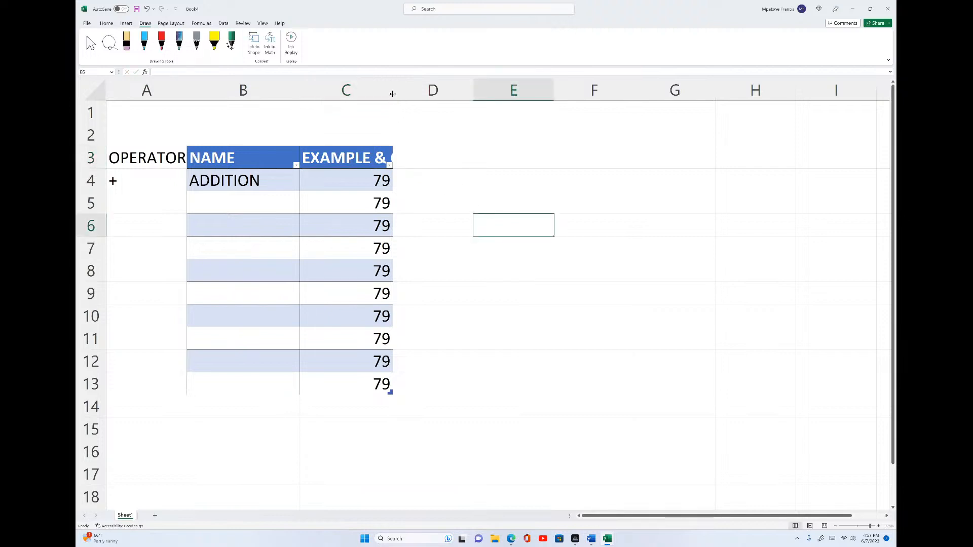
drag(392, 93, 477, 113)
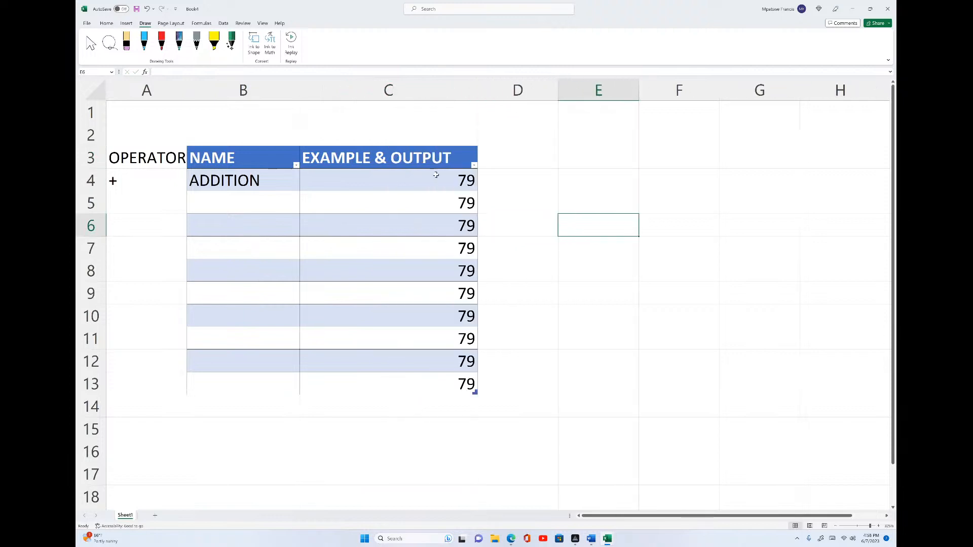
Enter a minus sign (-) as the operator in cell A5, removing the accidental cell reference.
click(336, 181)
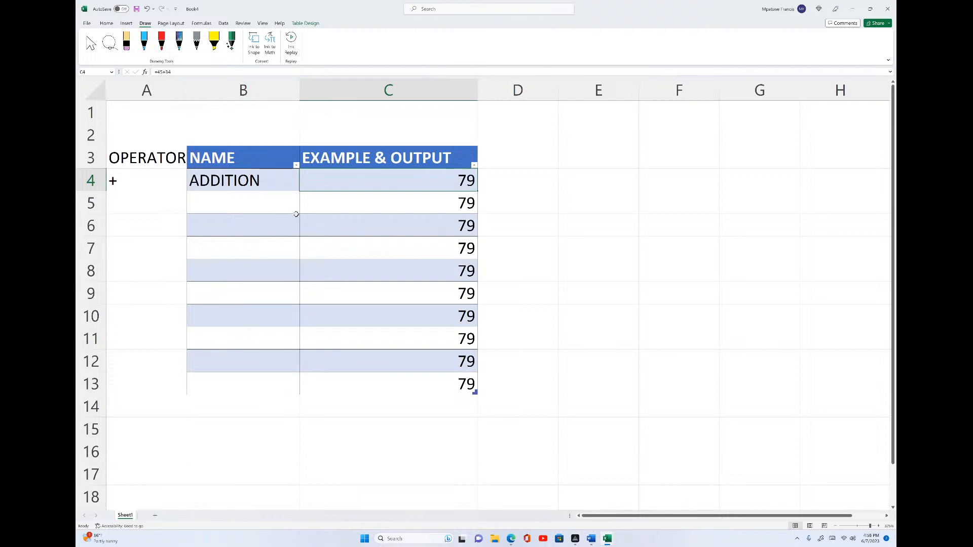
click(147, 201)
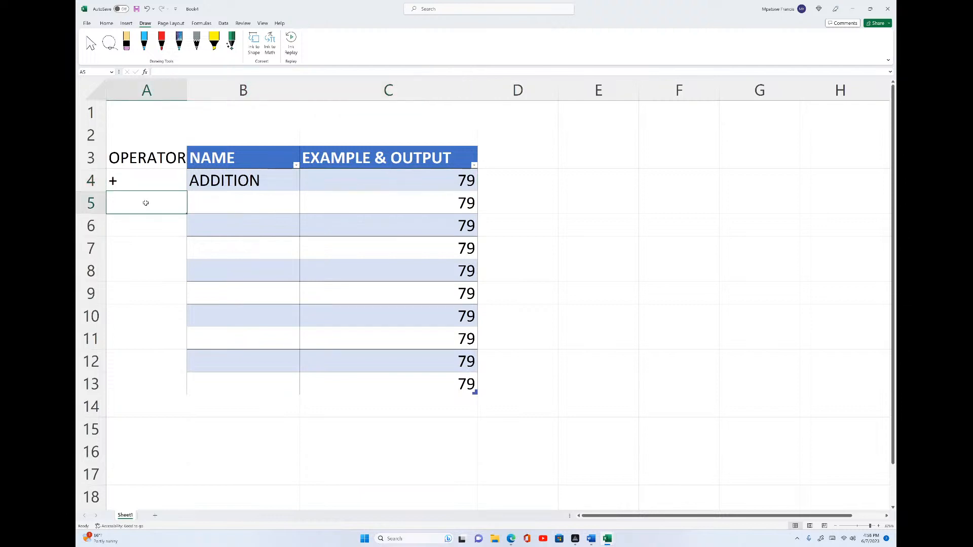
text(-)
click(198, 208)
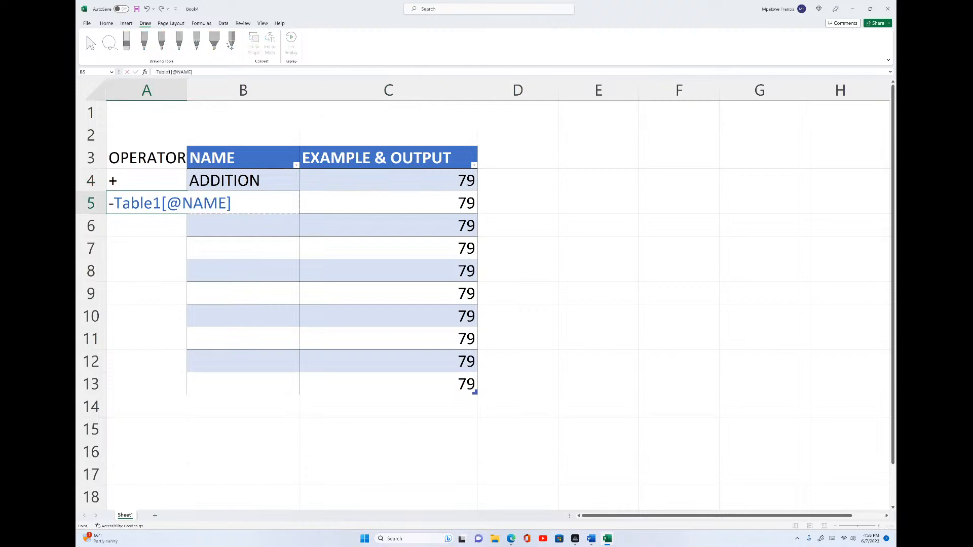
drag(232, 204, 114, 203)
key(BackSpace)
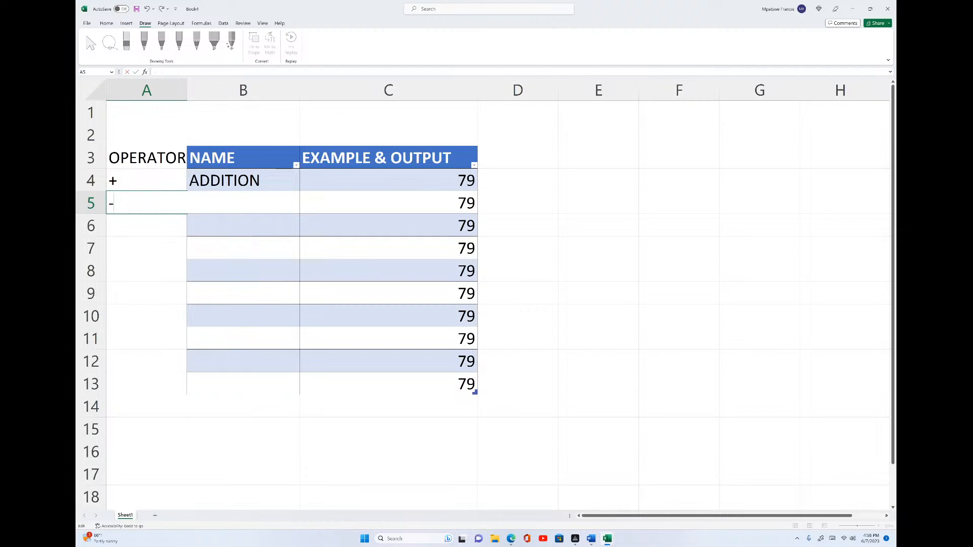
key(Return)
Enter SUBTRACTION in cell B5 and the formula =78-56 in cell C5.
click(204, 200)
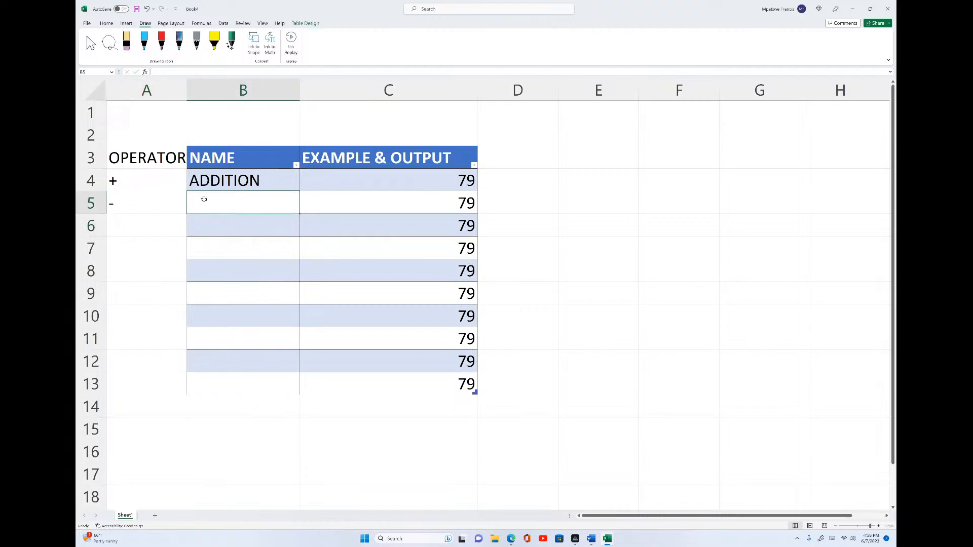
text(SUBTRA)
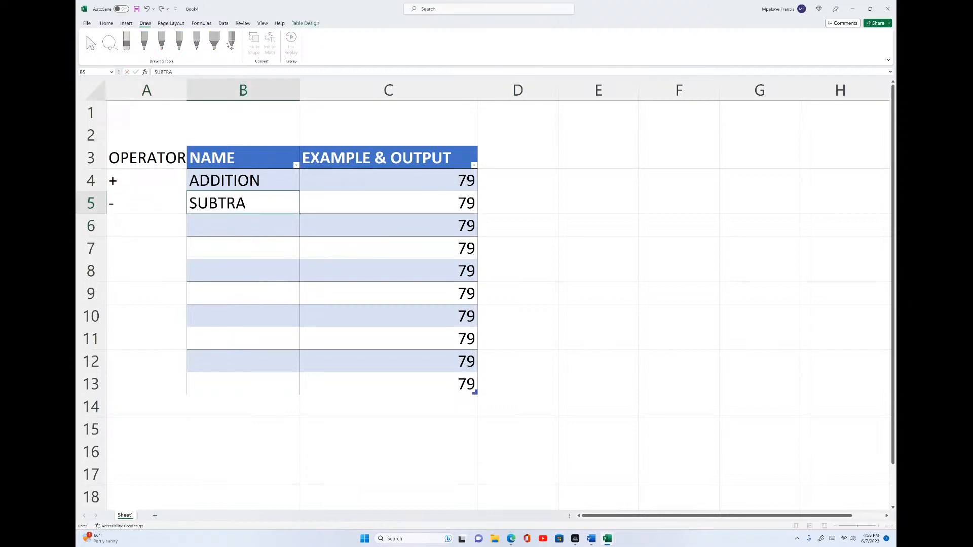
text(CTION)
click(337, 205)
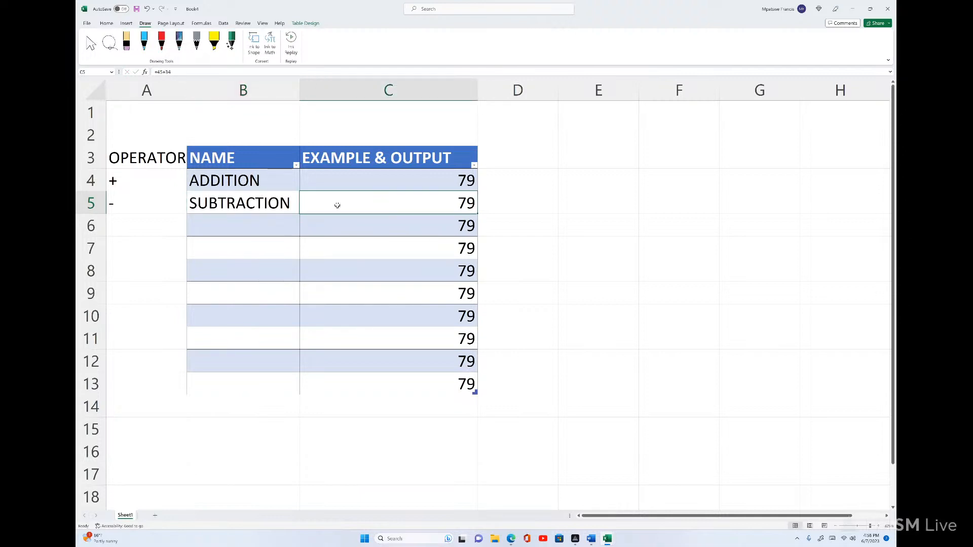
text(=)
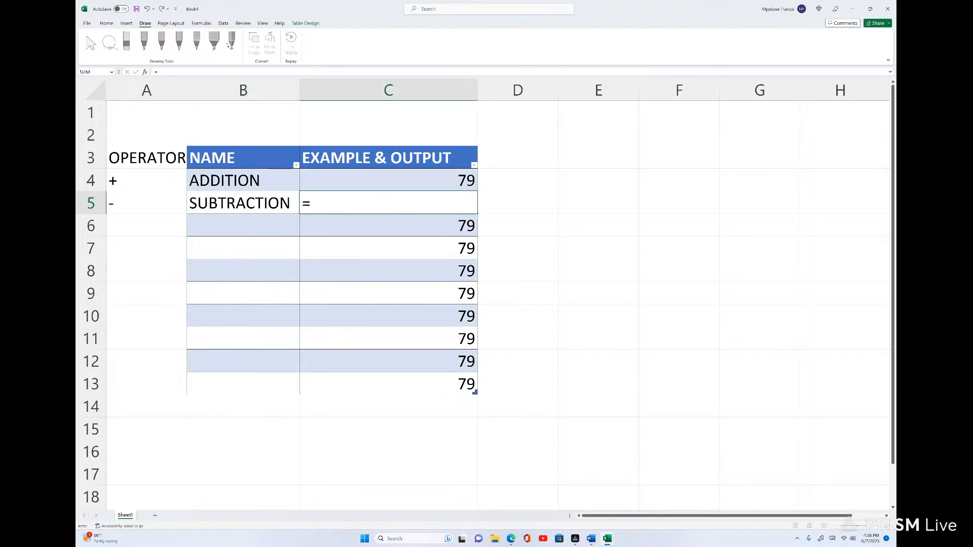
text(78-56)
key(Return)
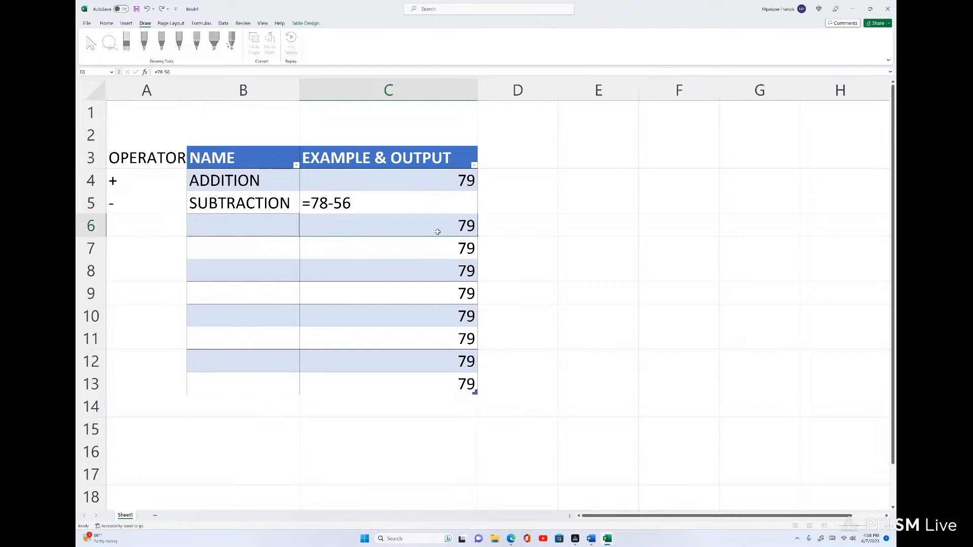
click(458, 204)
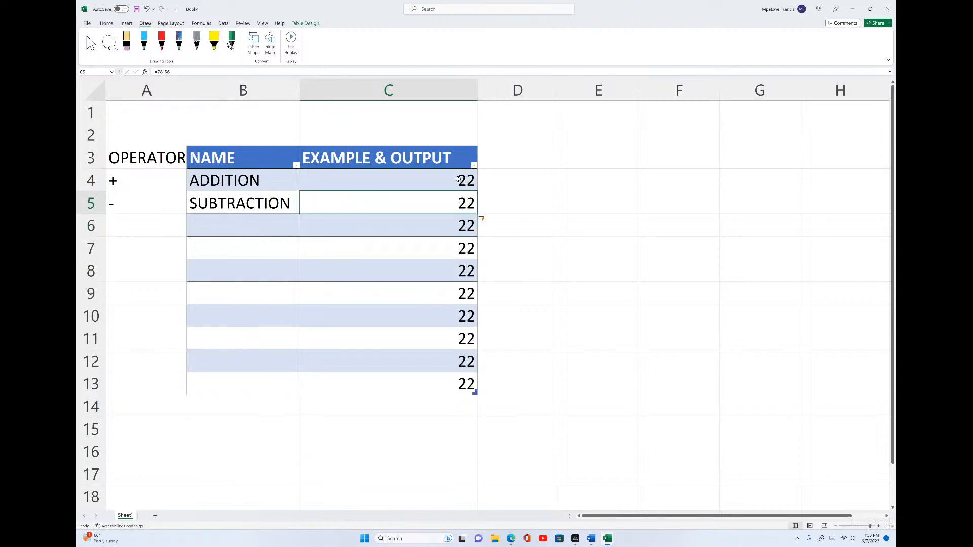
key(Up)
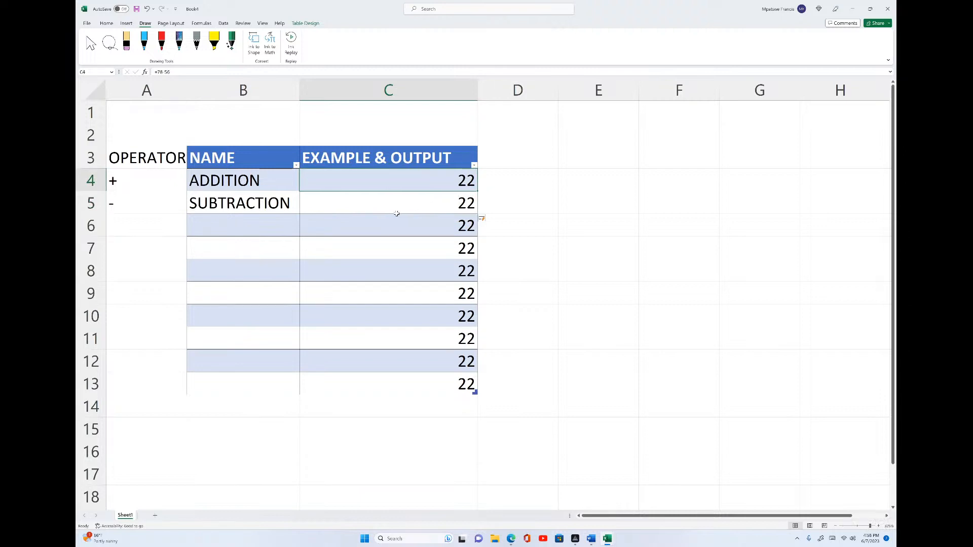
Try to change the formula in cell C5 to =$78-$56 and accept the suggested correction.
click(429, 204)
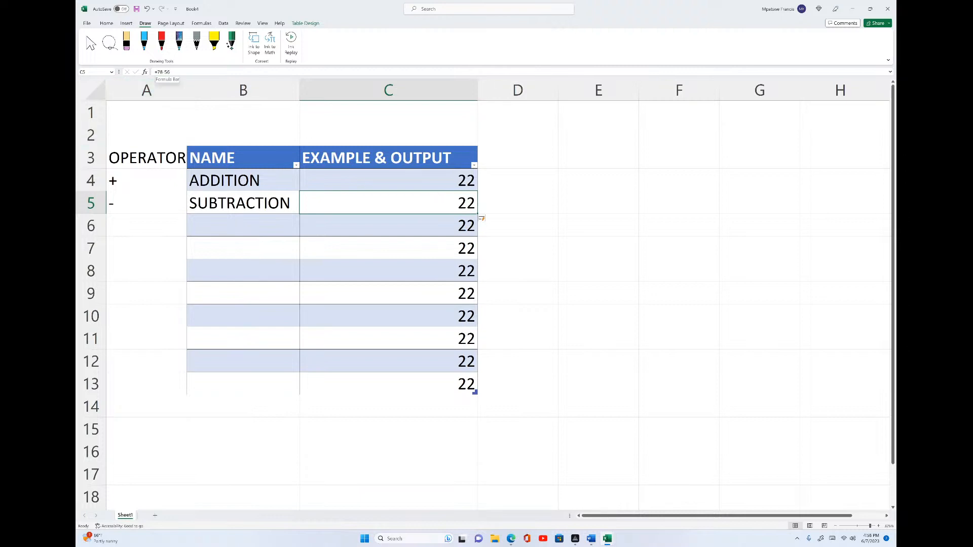
click(156, 73)
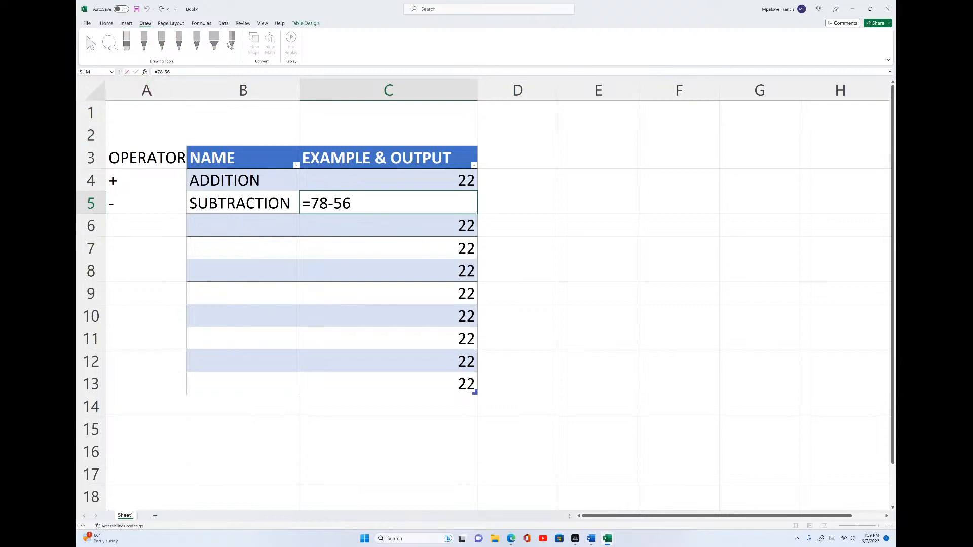
text($78-)
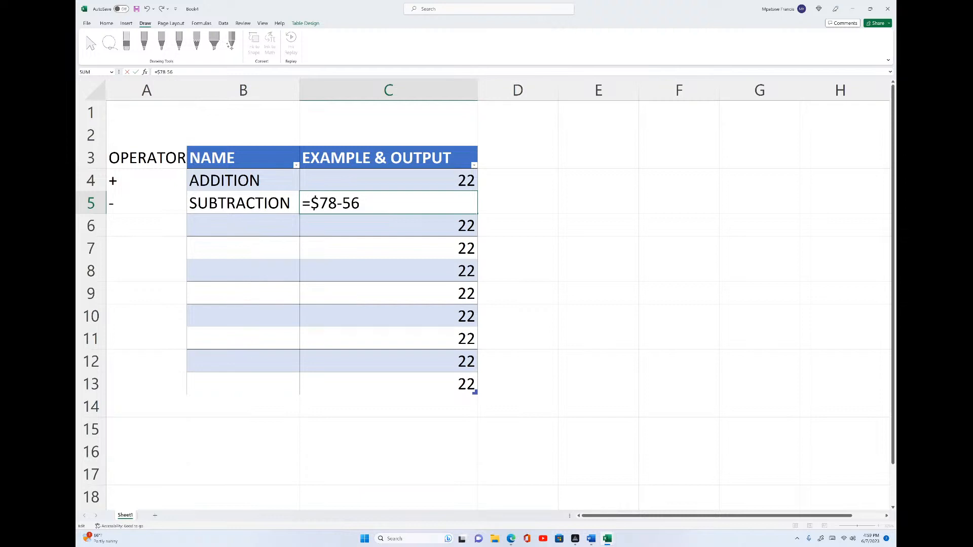
text($)
key(Return)
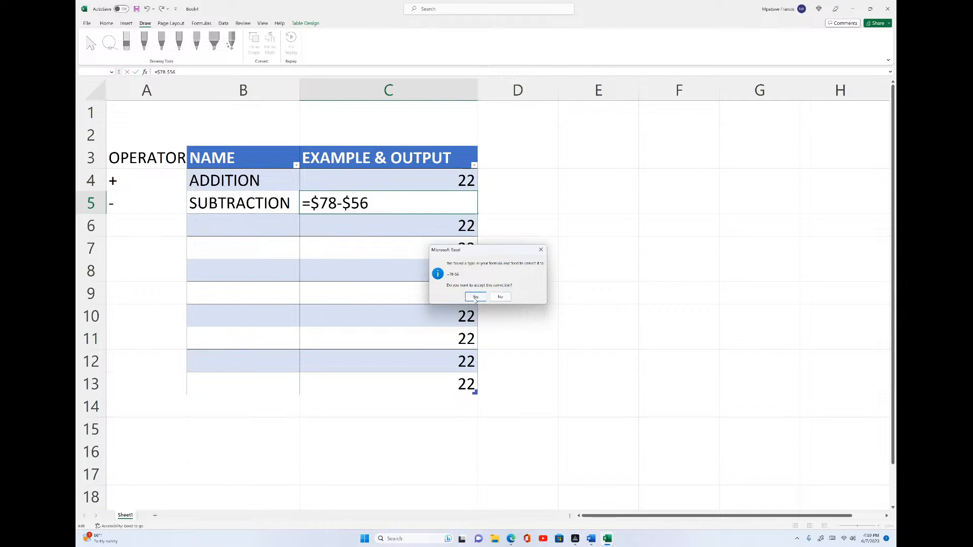
click(476, 297)
click(454, 205)
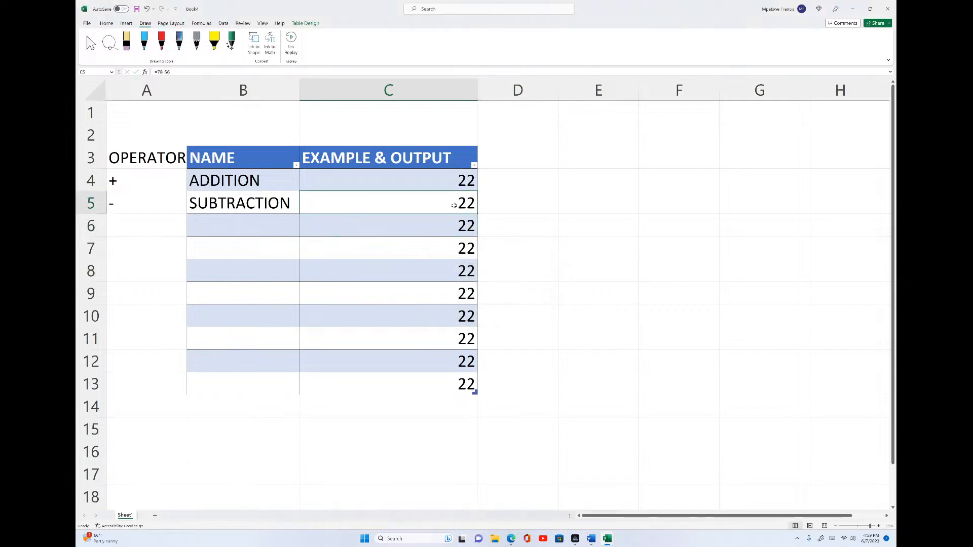
click(461, 226)
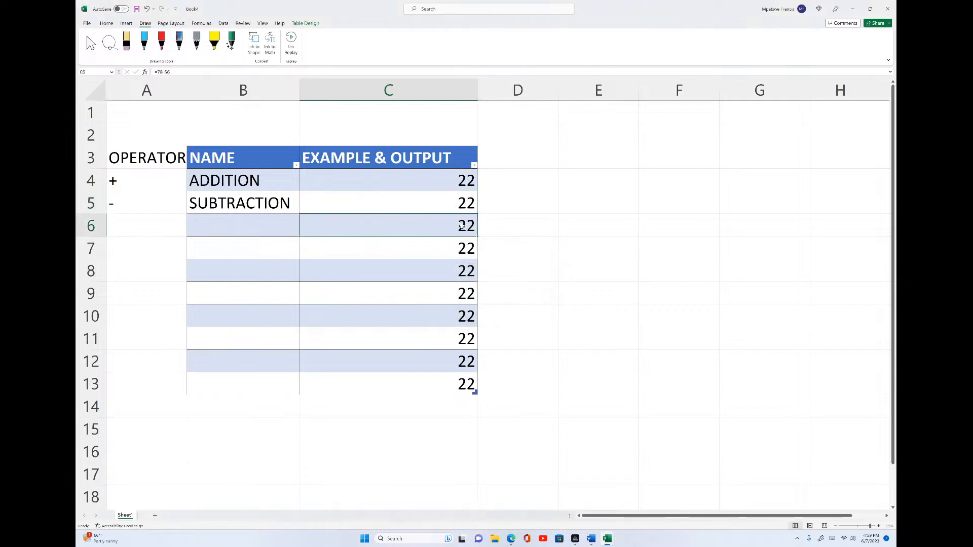
click(449, 202)
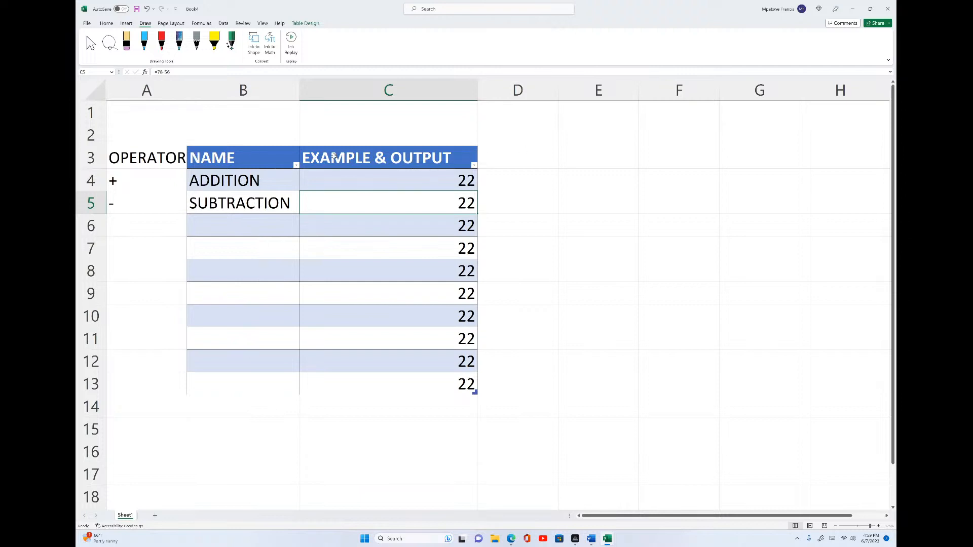
Delete the EXAMPLE & OUTPUT column (C) and the NAME column (B) from the sheet.
click(393, 91)
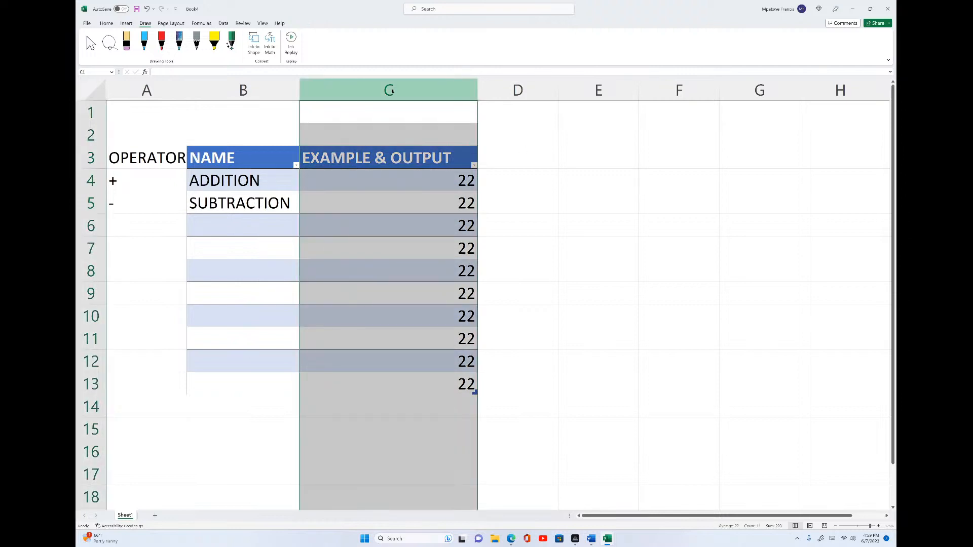
right_click(392, 92)
click(414, 180)
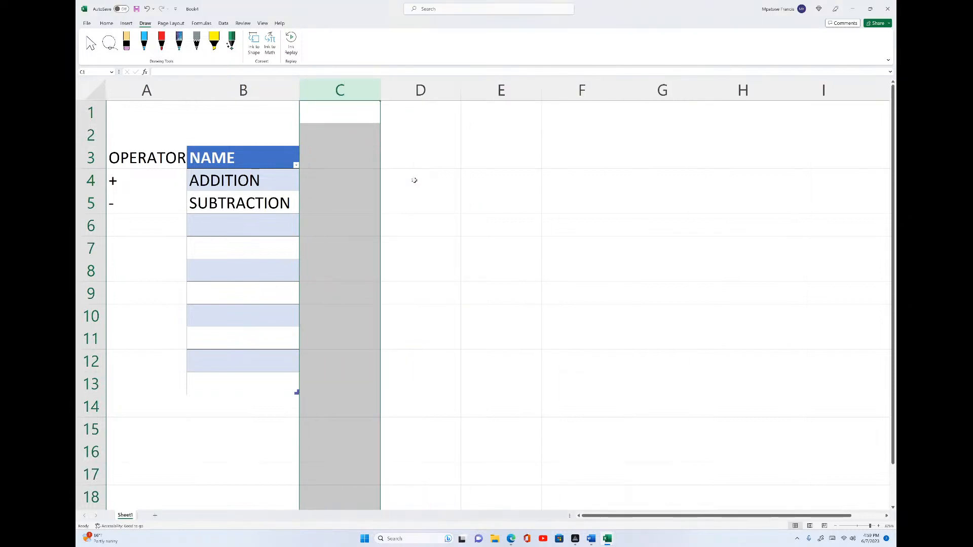
click(329, 206)
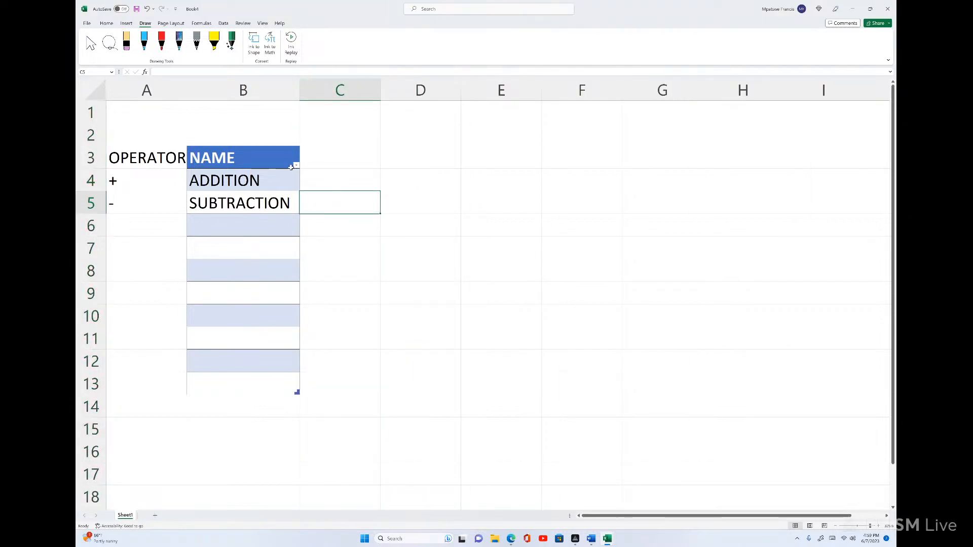
click(329, 158)
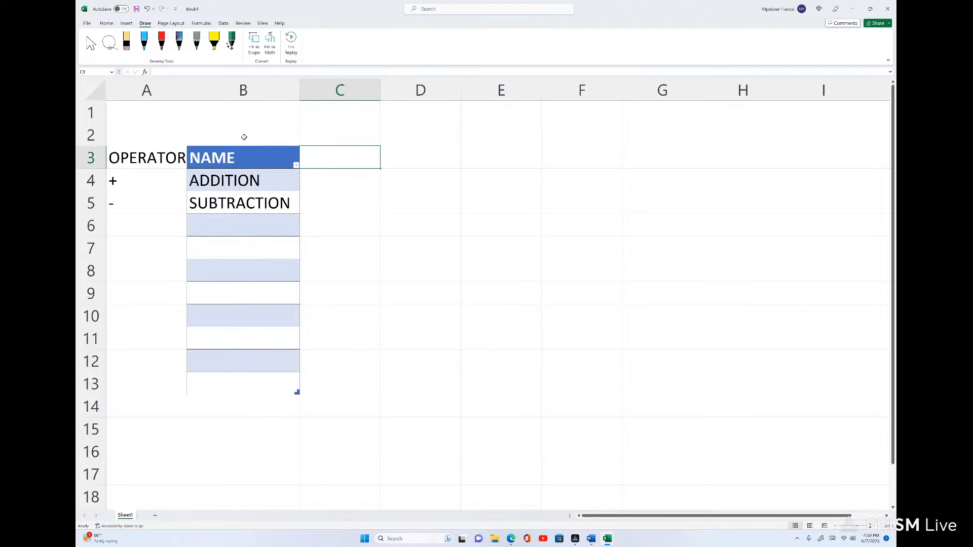
right_click(249, 96)
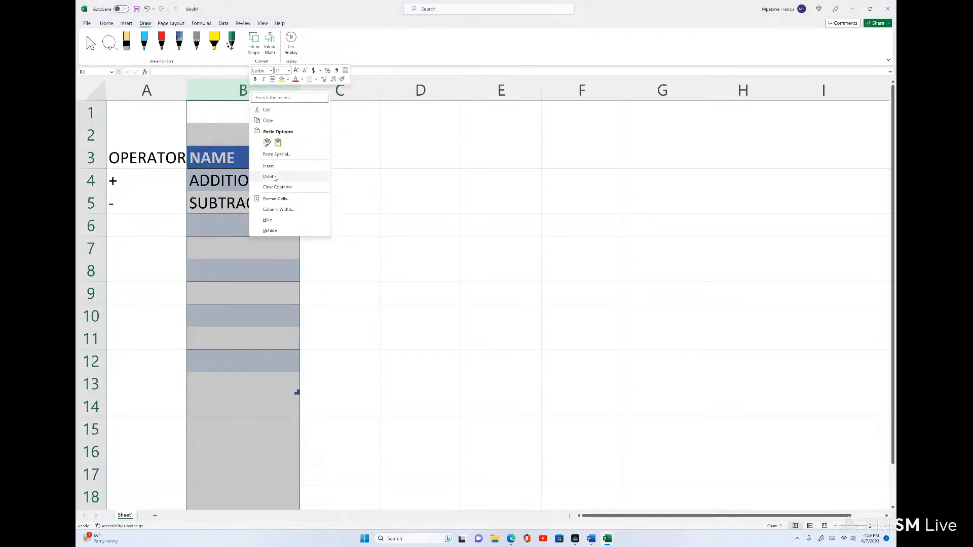
click(274, 175)
Enter the headers NAME in cell B3 and EXAMPLE in cell C3.
click(221, 154)
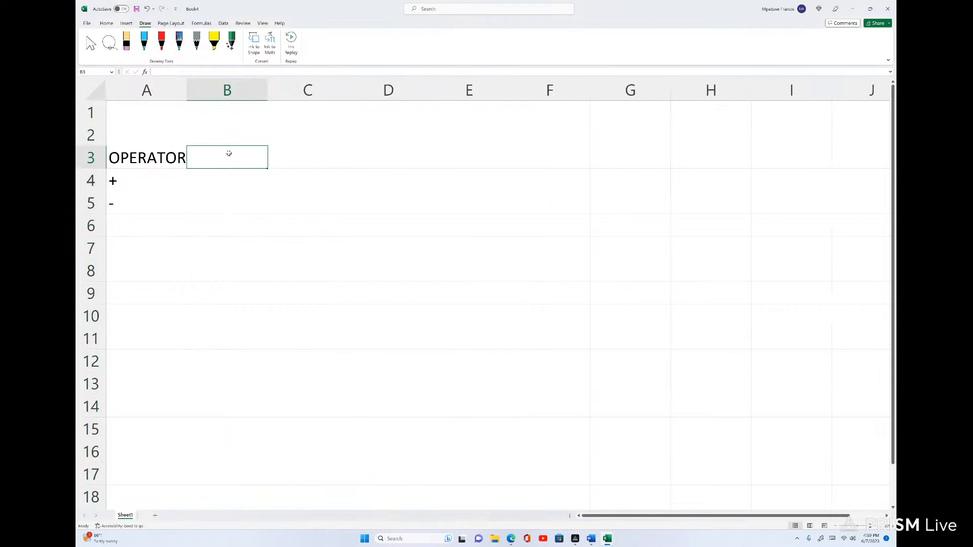
text(NAM)
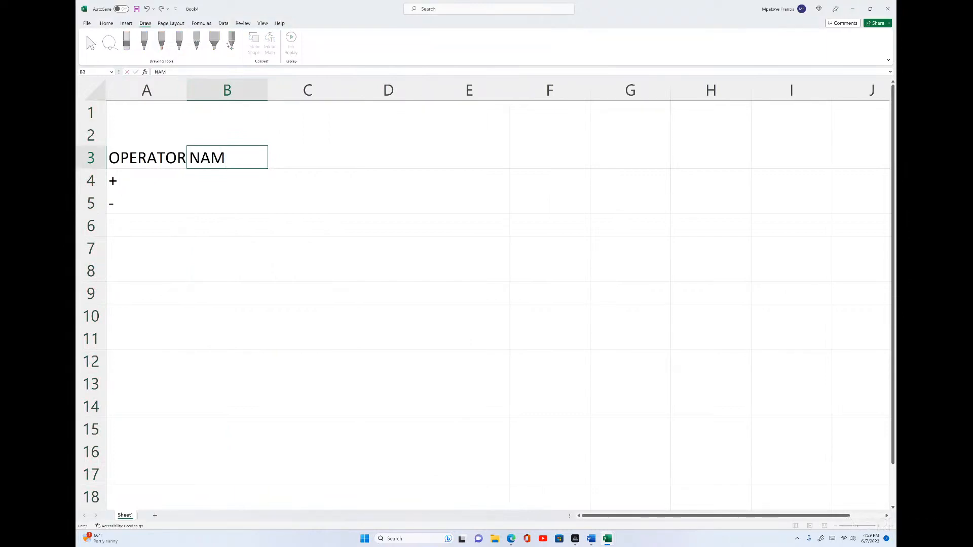
text(E)
click(297, 160)
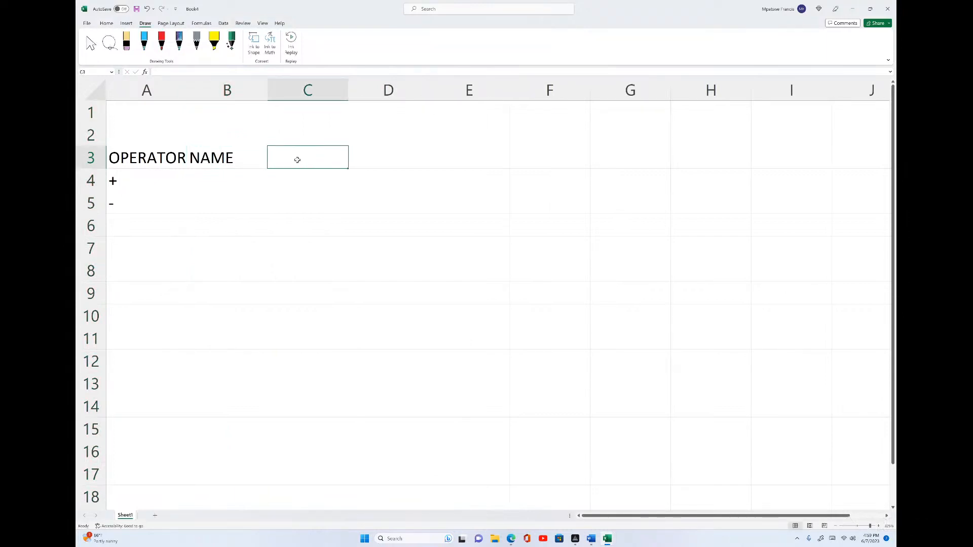
text(EXAM)
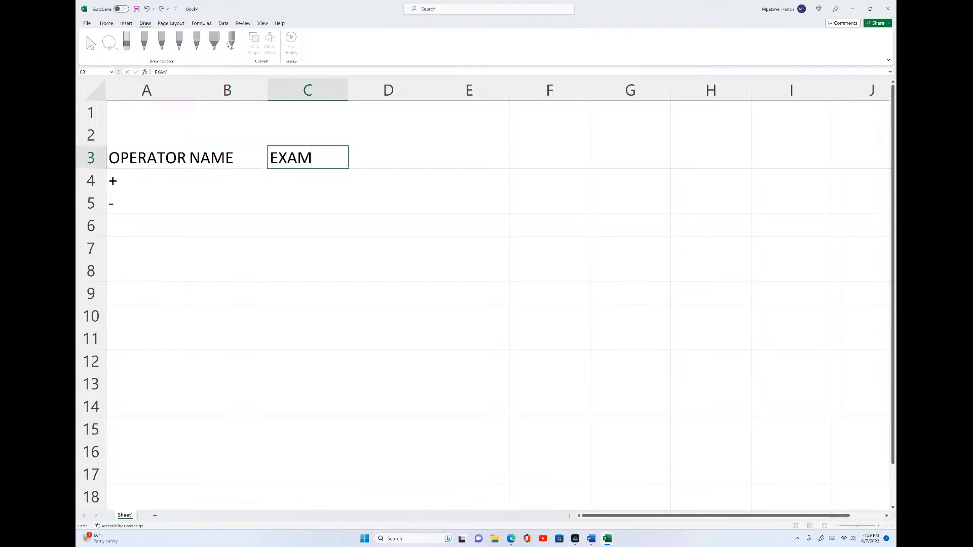
text(PLE)
click(378, 156)
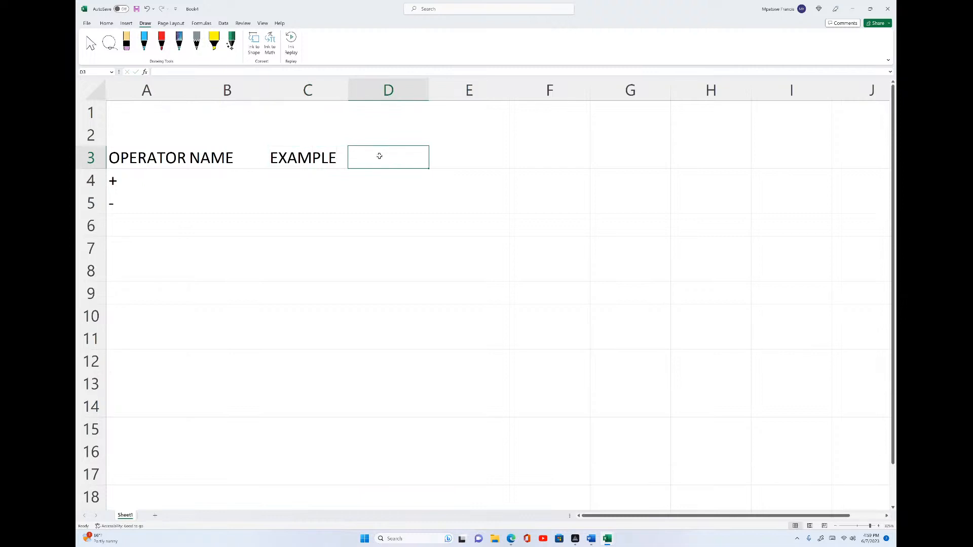
Replace the header in cell C3 with NUMBER1 and enter the header NUMBER2 in cell D3.
click(319, 160)
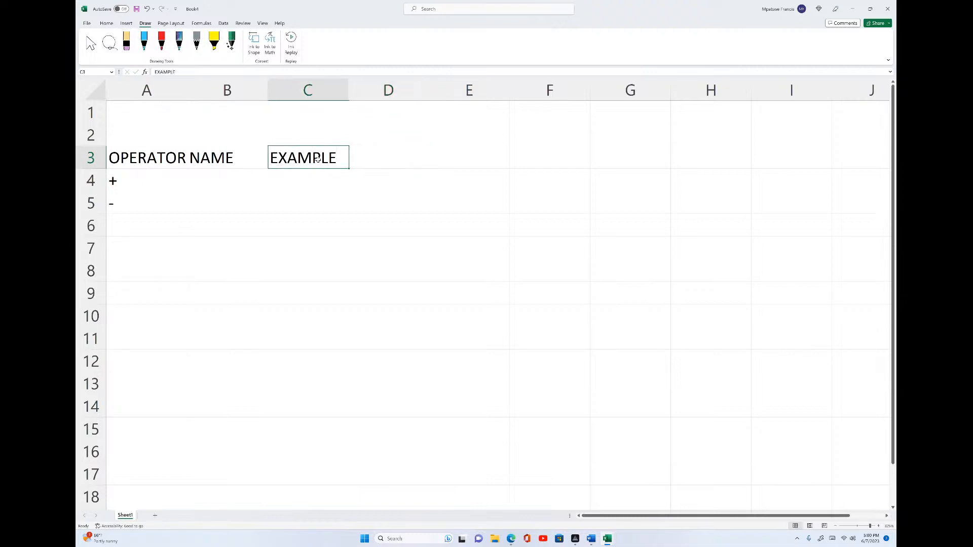
text(N)
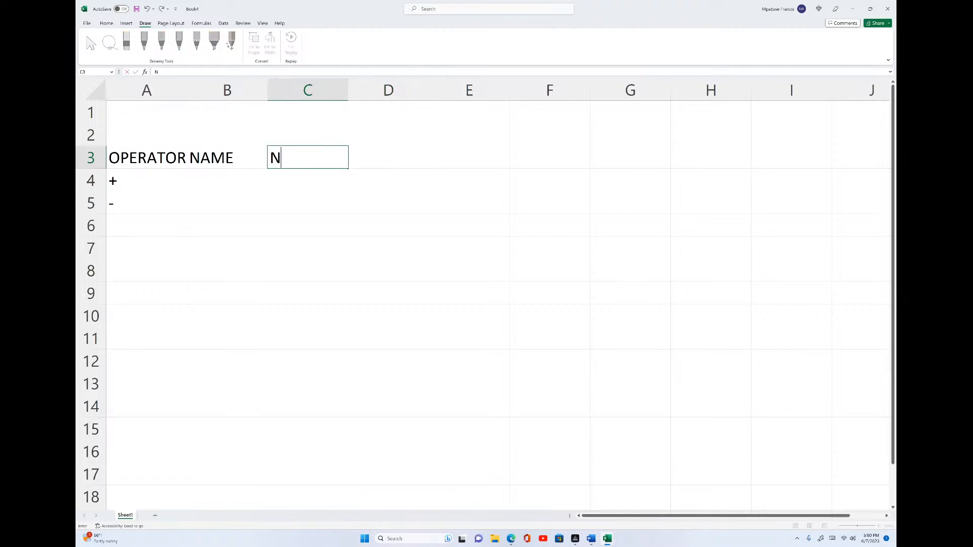
text(UMBERS)
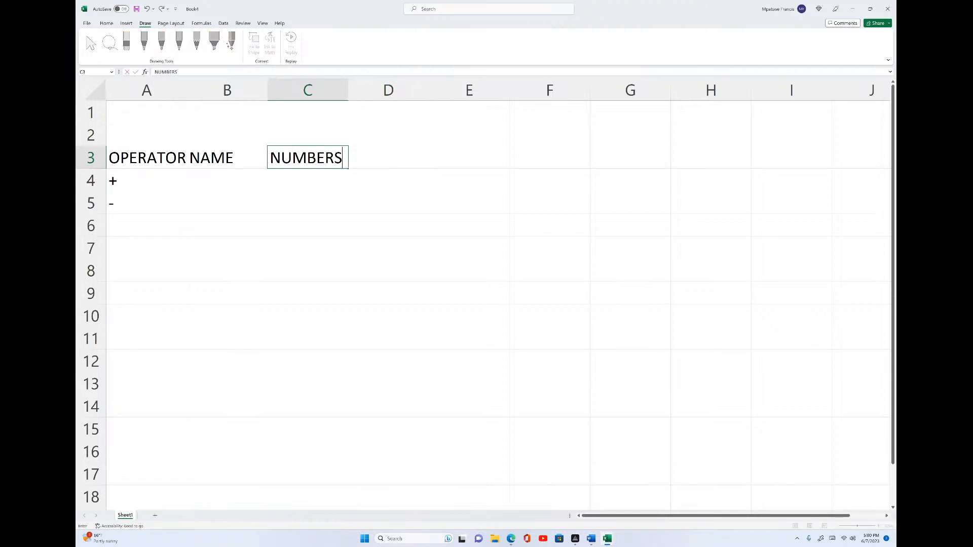
key(BackSpace)
key(BackSpace)
text(R1)
click(369, 156)
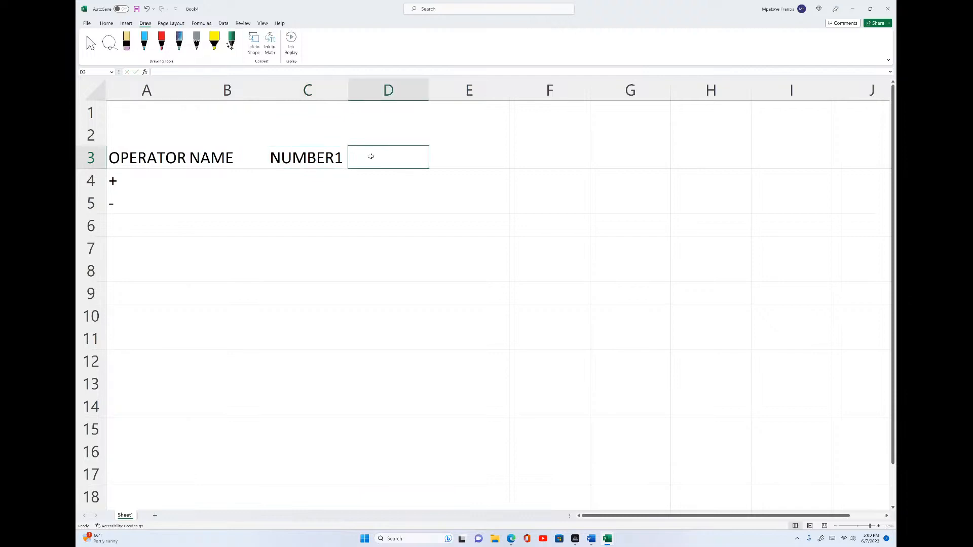
text(NUMBER)
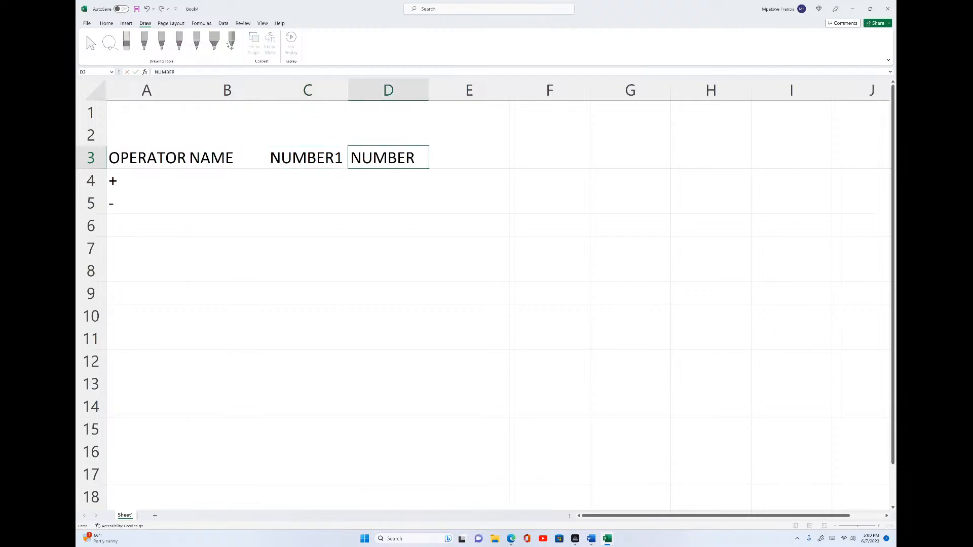
text(2)
Enter the header EXAMPLE & OUTPUT in cell E3 and widen column E to fit it.
click(455, 159)
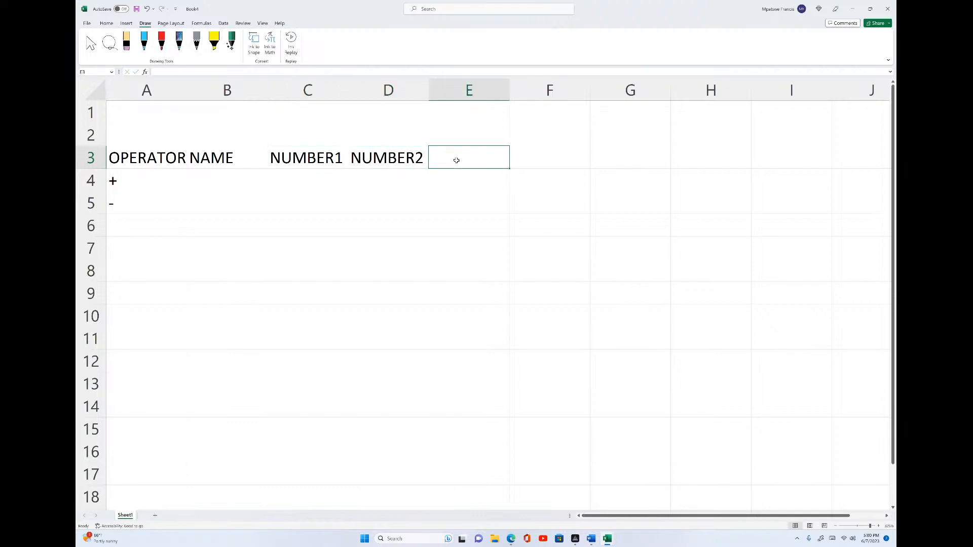
text(EXAMPLE)
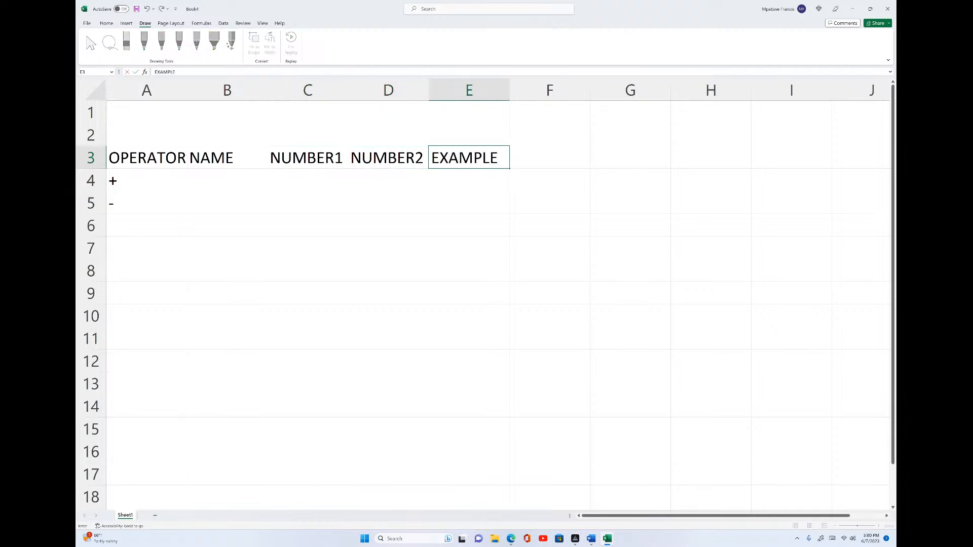
text( & OUTPUT)
click(739, 217)
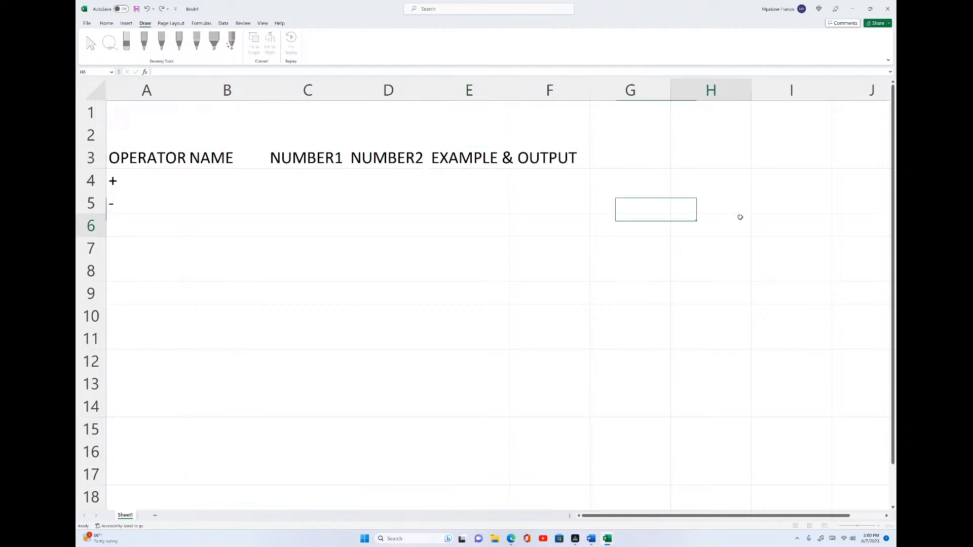
drag(509, 93, 591, 109)
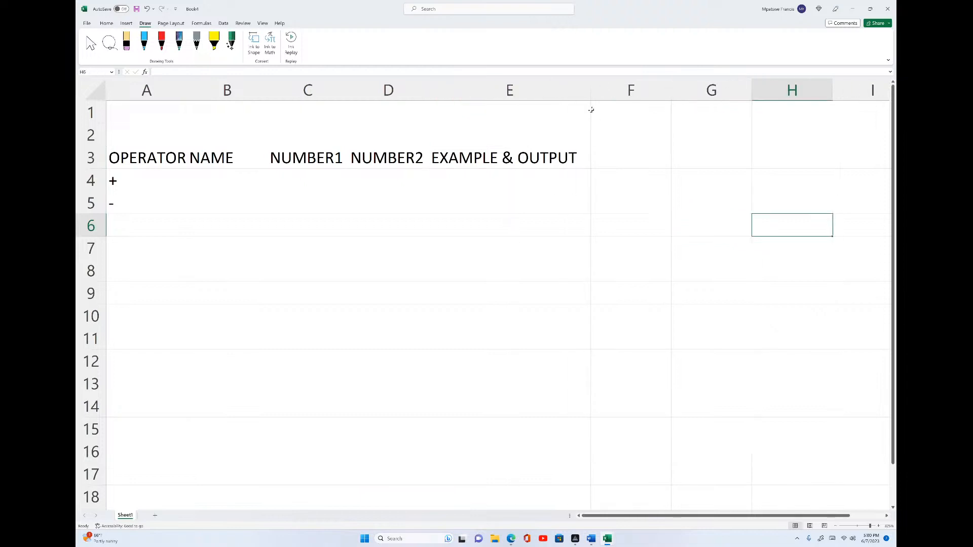
Apply all borders to the table range A3:E15.
click(410, 162)
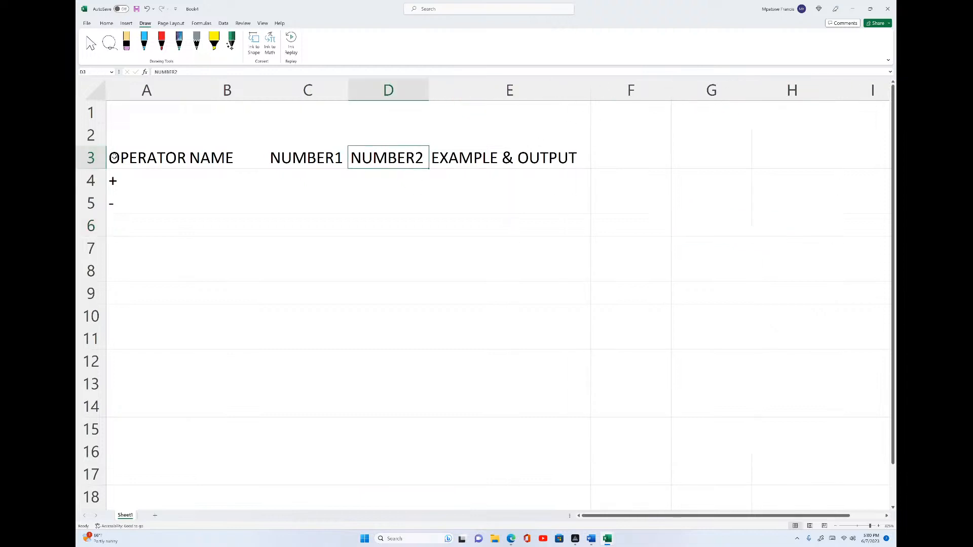
mouse_move(113, 157)
mouse_down()
mouse_move(128, 189)
mouse_move(157, 204)
mouse_move(382, 245)
mouse_move(555, 295)
mouse_move(562, 431)
mouse_up()
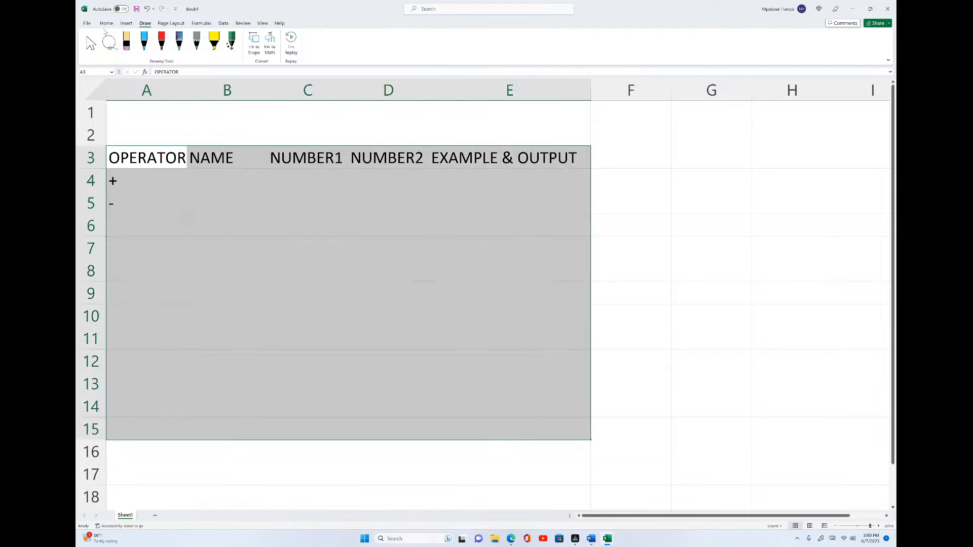
click(106, 23)
click(191, 48)
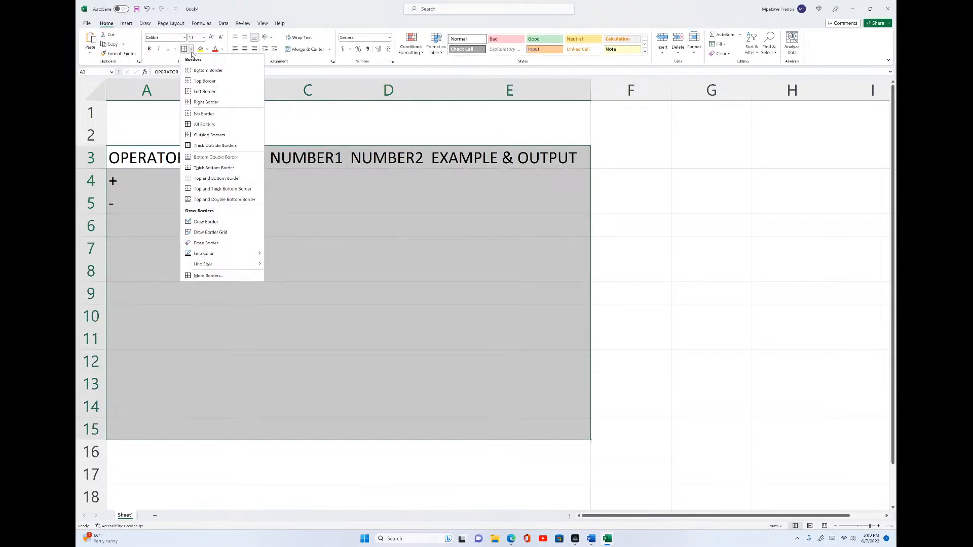
click(204, 124)
click(388, 255)
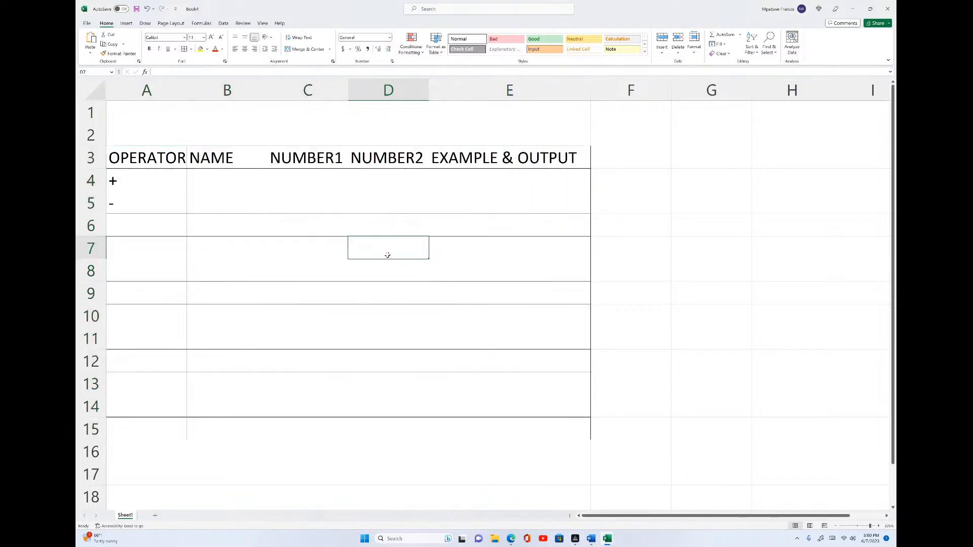
Widen column B and fill the + row with ADDITION in B4, 34 in C4 and 67 in D4.
click(113, 180)
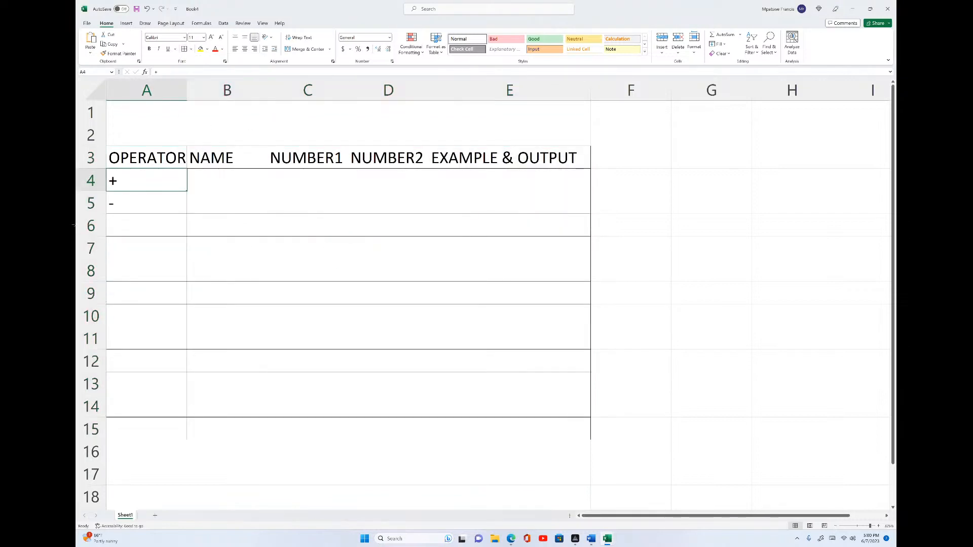
drag(271, 90, 336, 107)
click(243, 171)
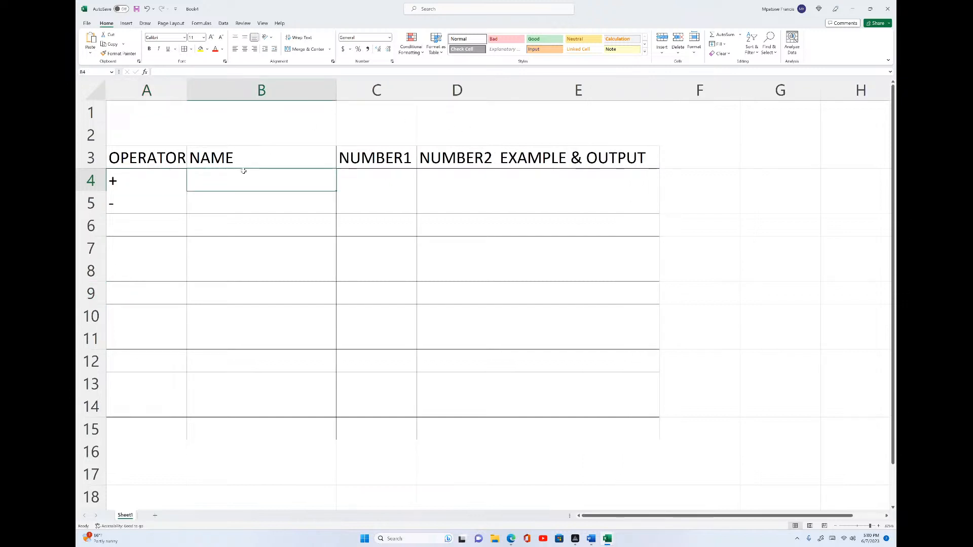
text(ADDITION)
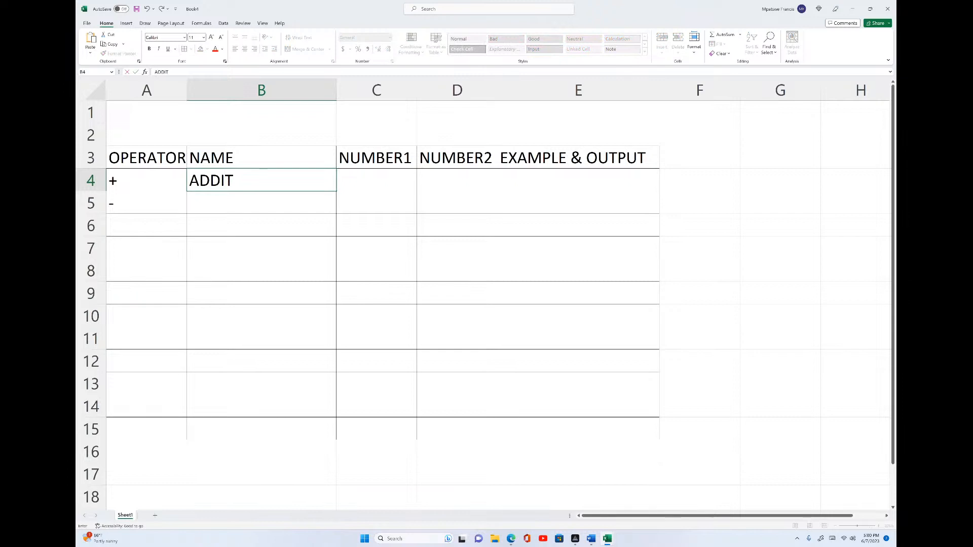
click(364, 179)
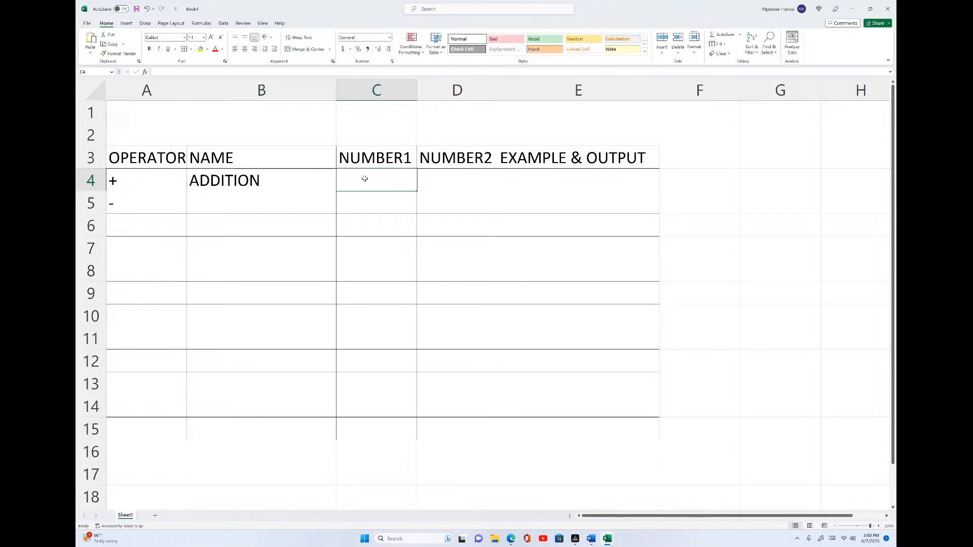
text(34)
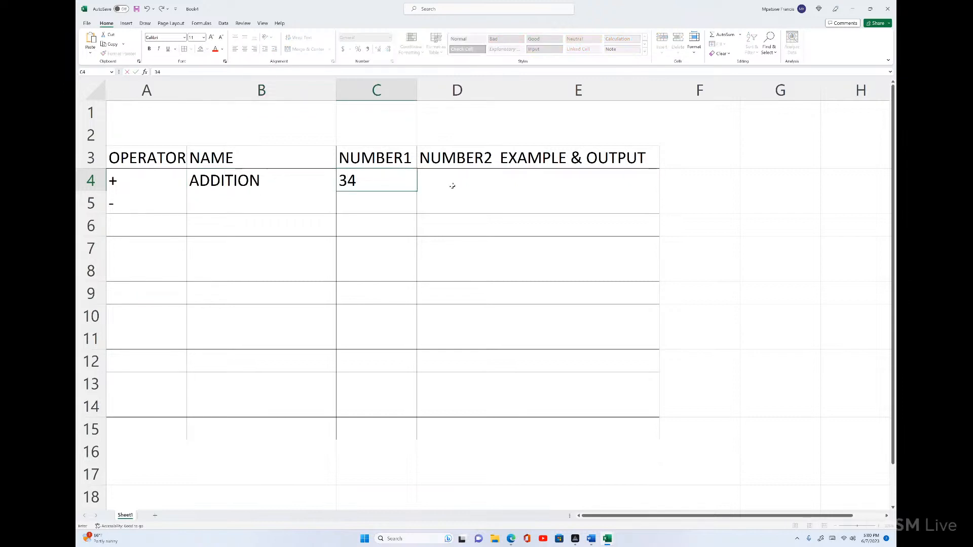
click(450, 177)
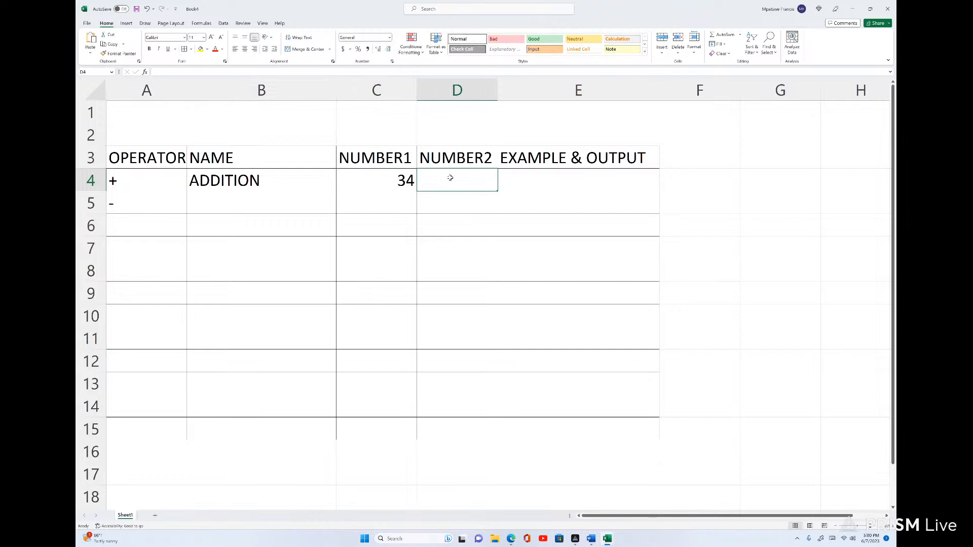
text(67)
click(533, 232)
Enter the formula =C4+D4 in cell E4 to add the two numbers of the ADDITION row.
click(530, 181)
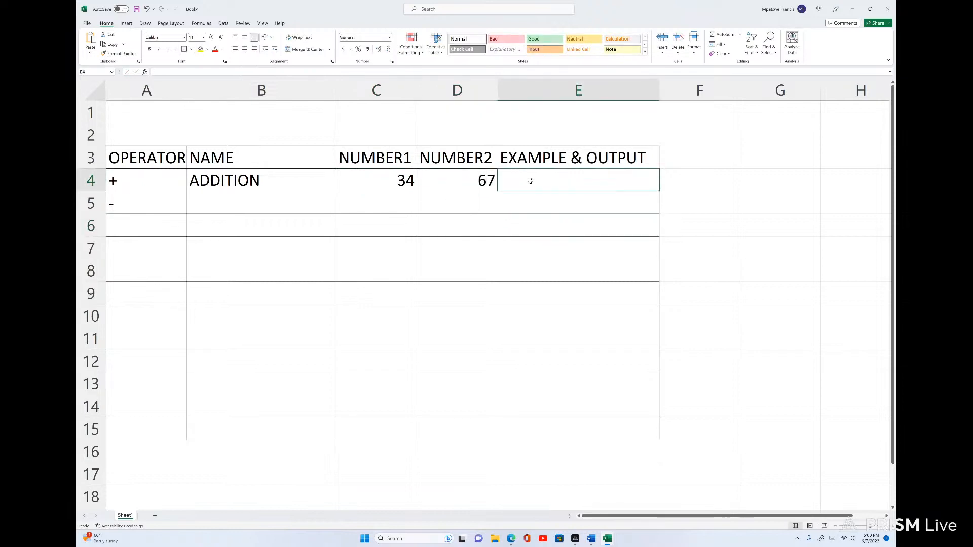
text(=)
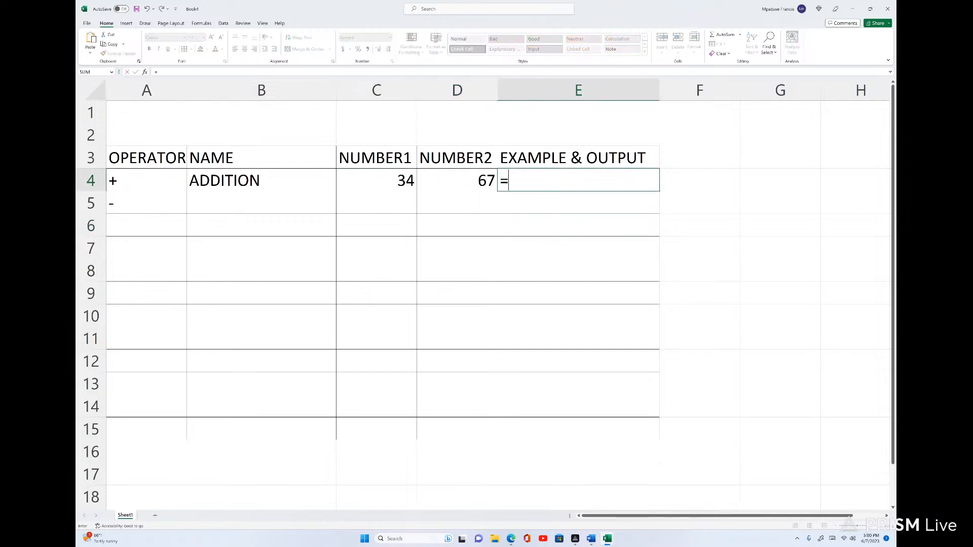
click(396, 180)
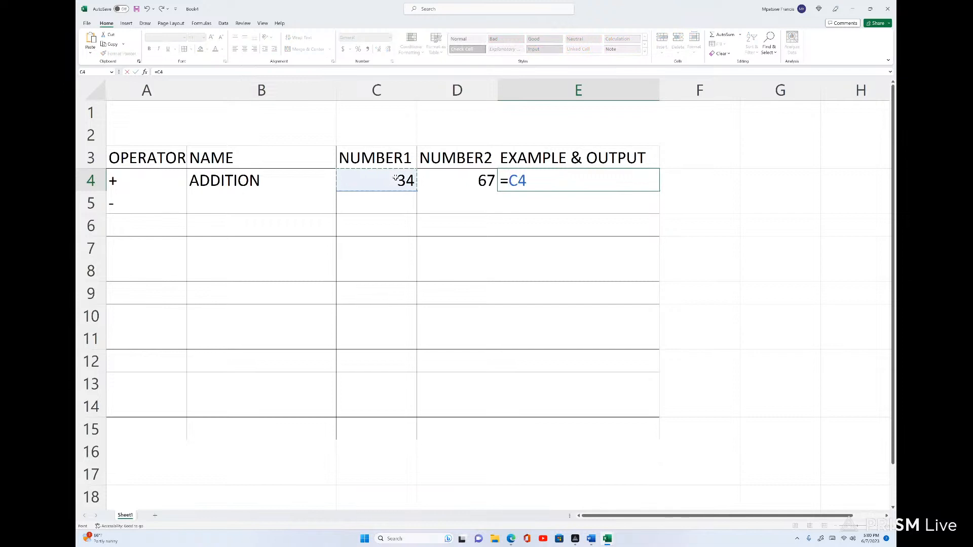
text(+)
click(487, 182)
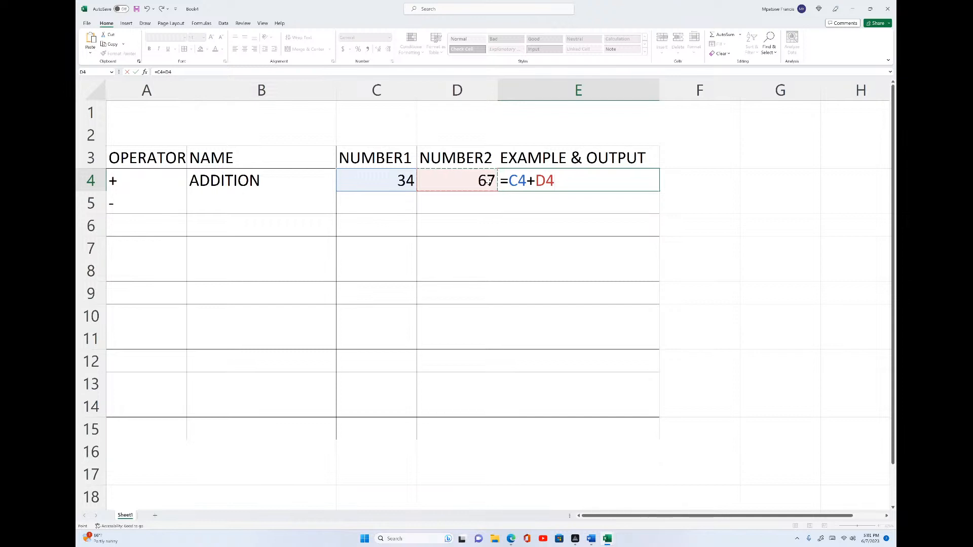
key(Return)
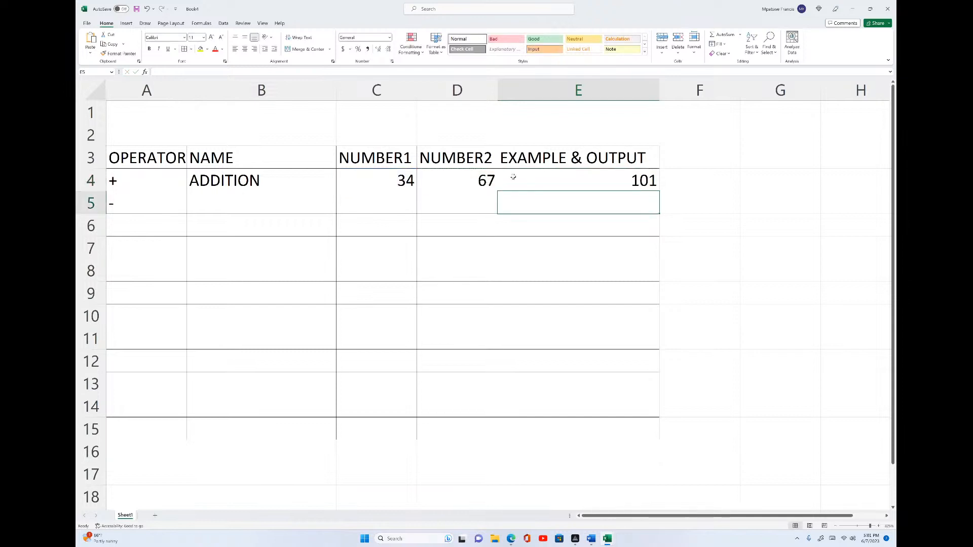
click(651, 180)
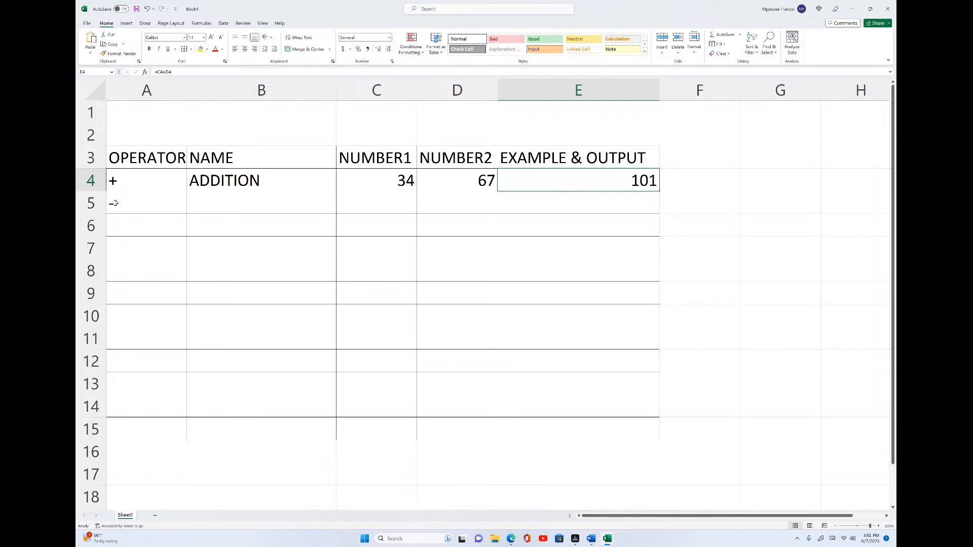
Fill the - row with SUBTRACTION in B5, 56 in C5 and 34 in D5.
click(208, 204)
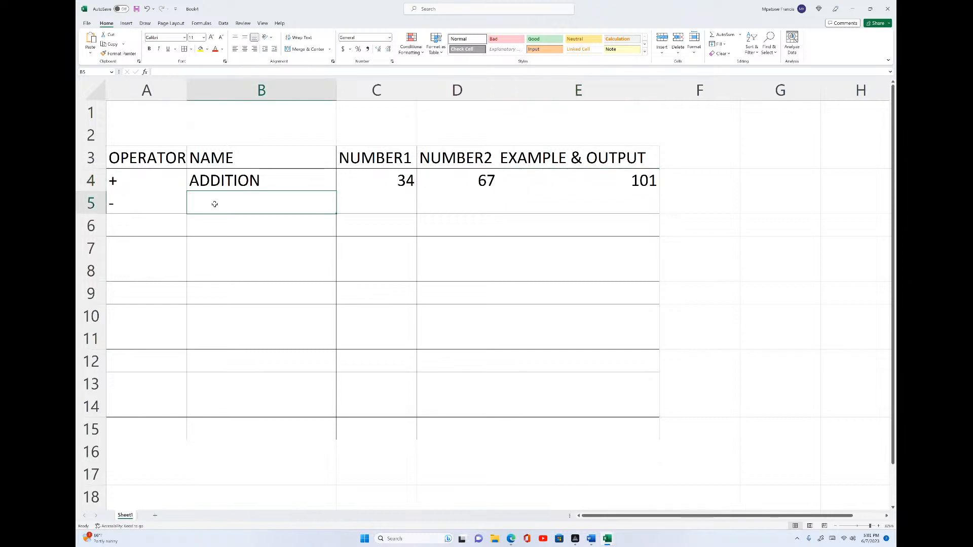
text(SUBT)
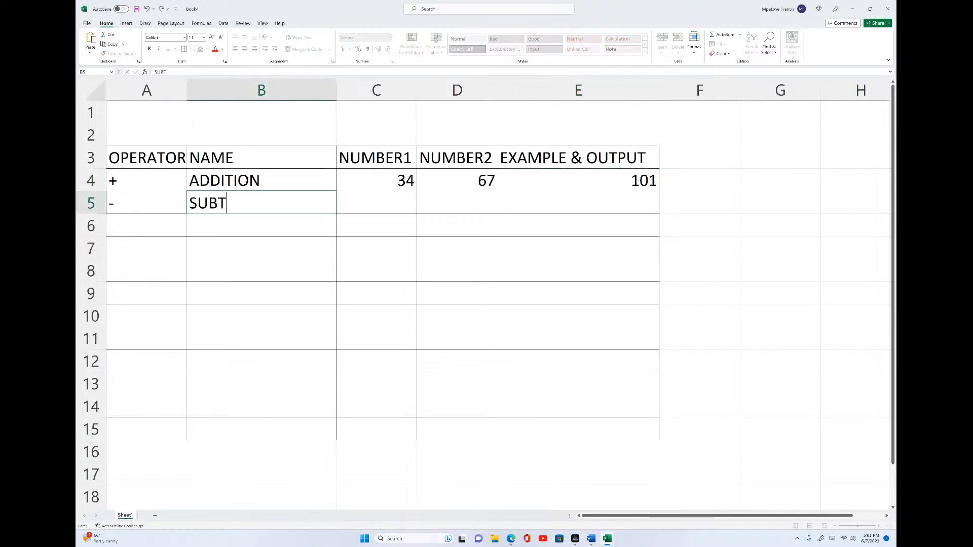
text(RACTION)
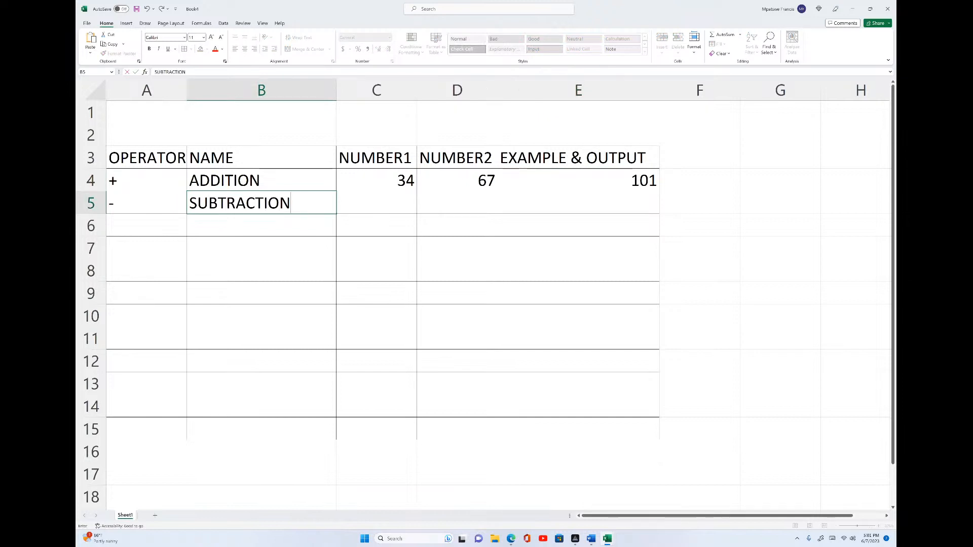
click(394, 200)
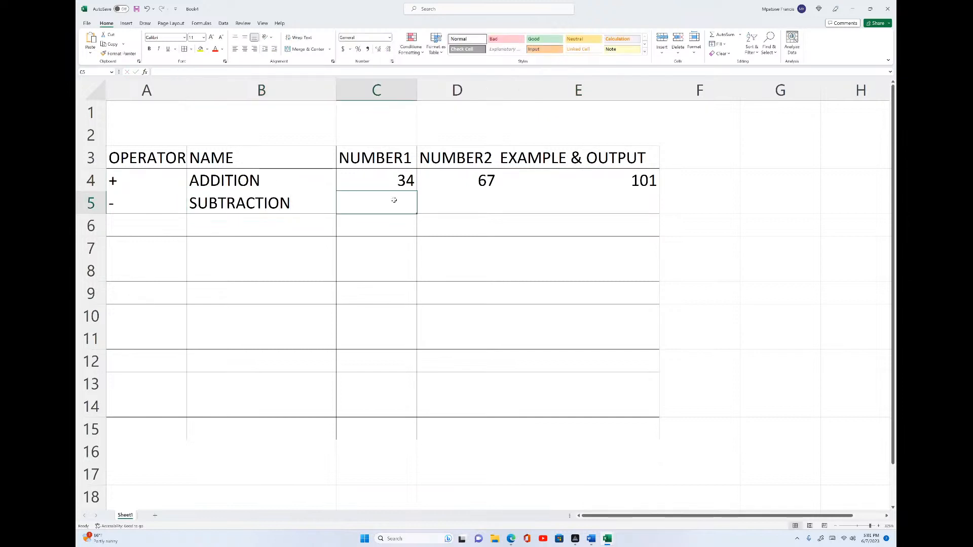
text(56)
click(449, 198)
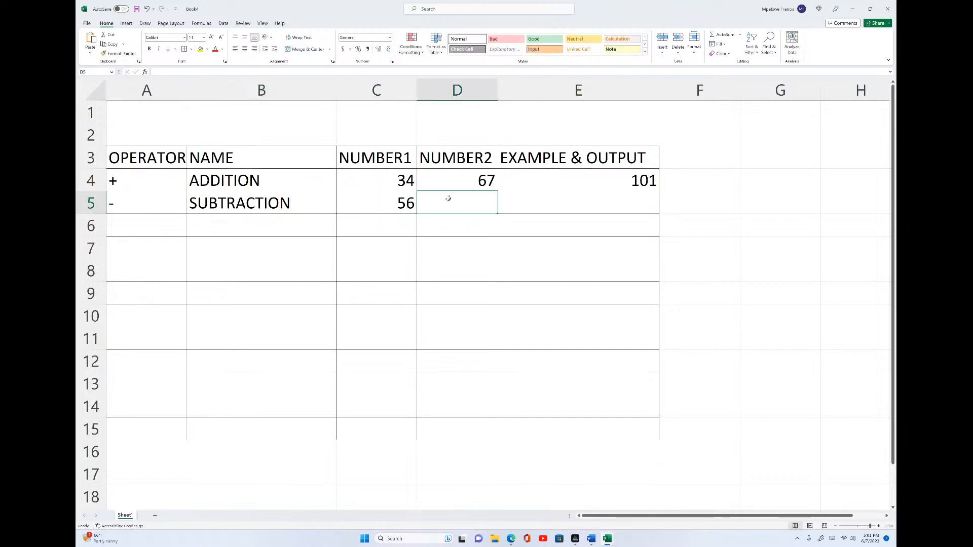
text(34)
Enter the formula =C5-D5 in cell E5 to subtract the second number from the first.
click(523, 206)
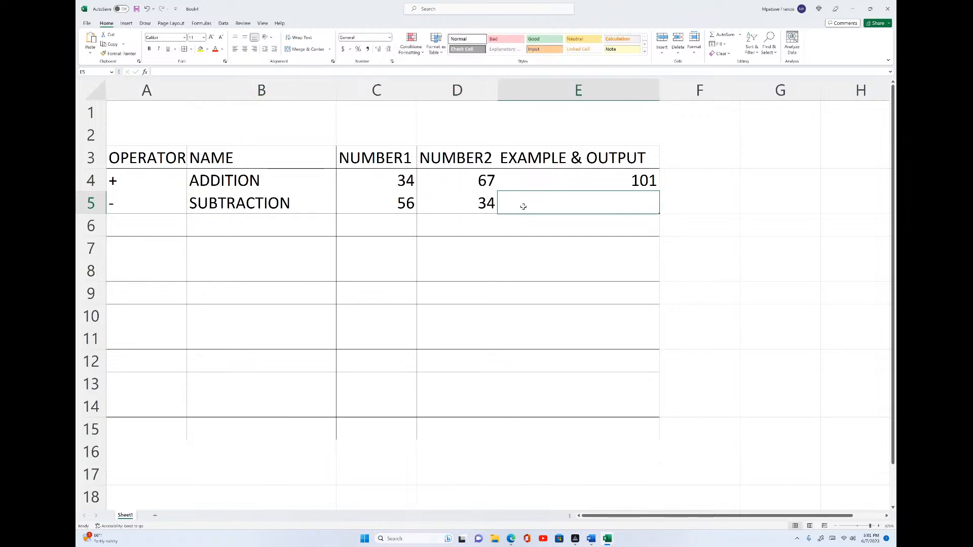
text(=)
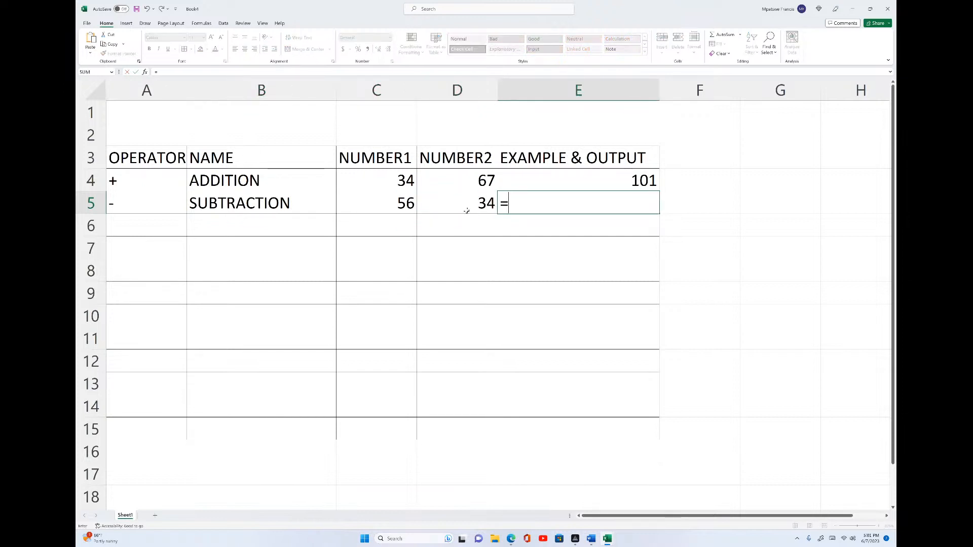
click(398, 199)
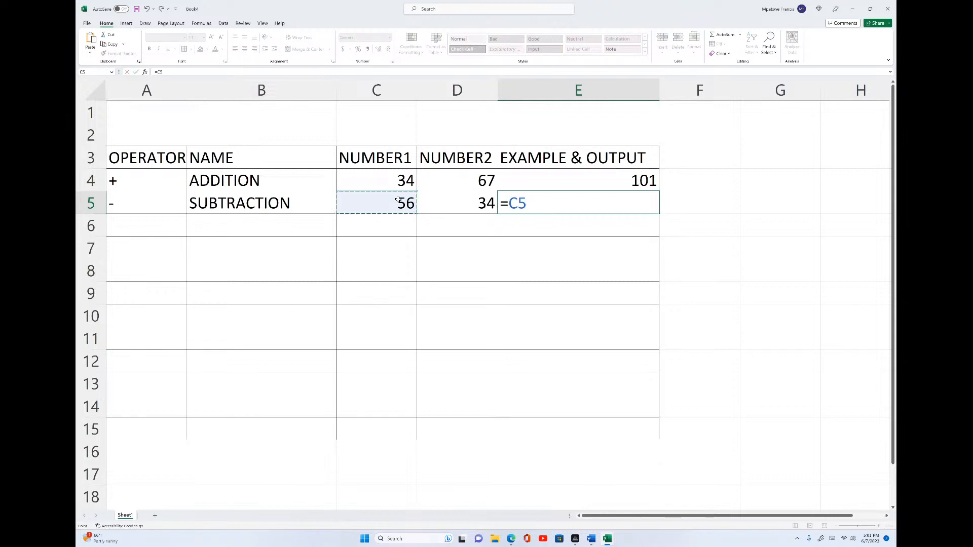
text(-)
click(466, 205)
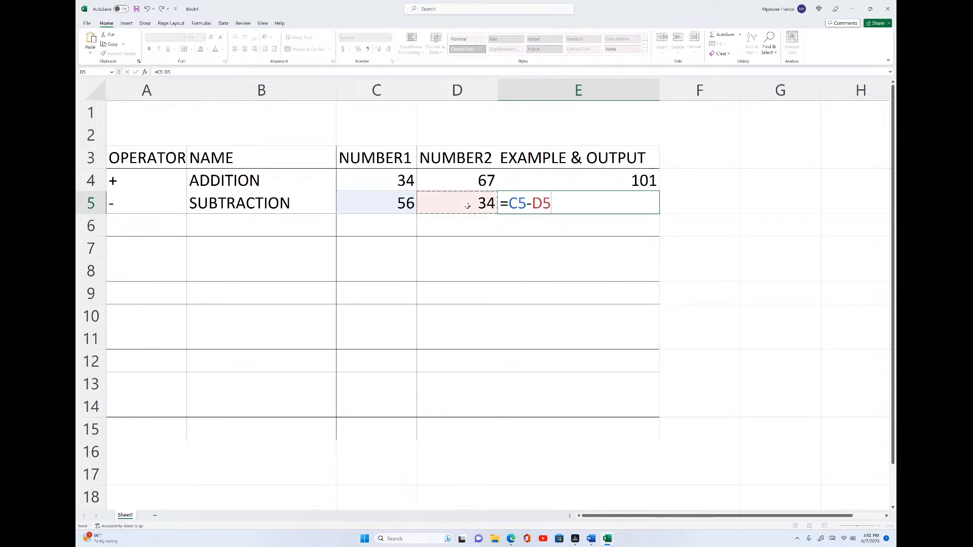
key(Return)
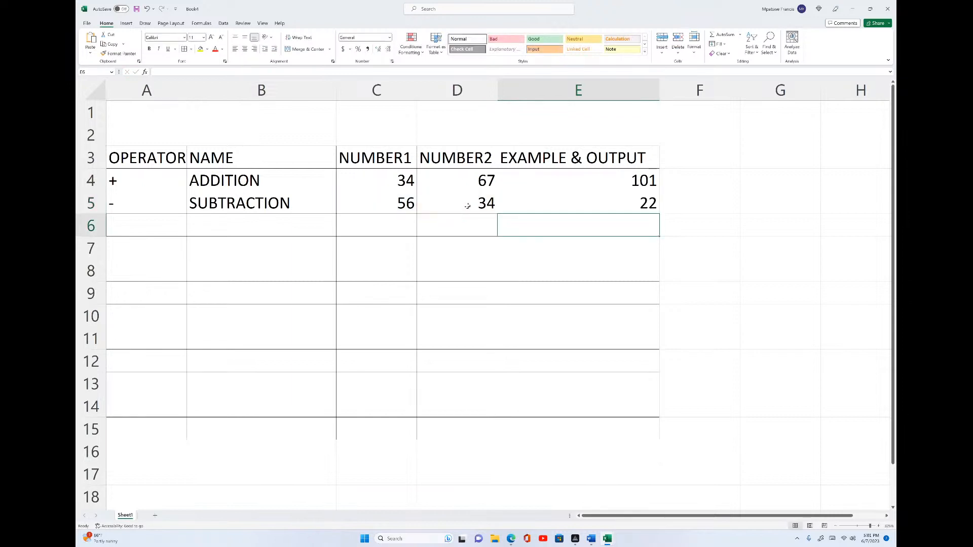
Enter the operator - in cell A6 and its name NEGATION in cell B6.
click(650, 205)
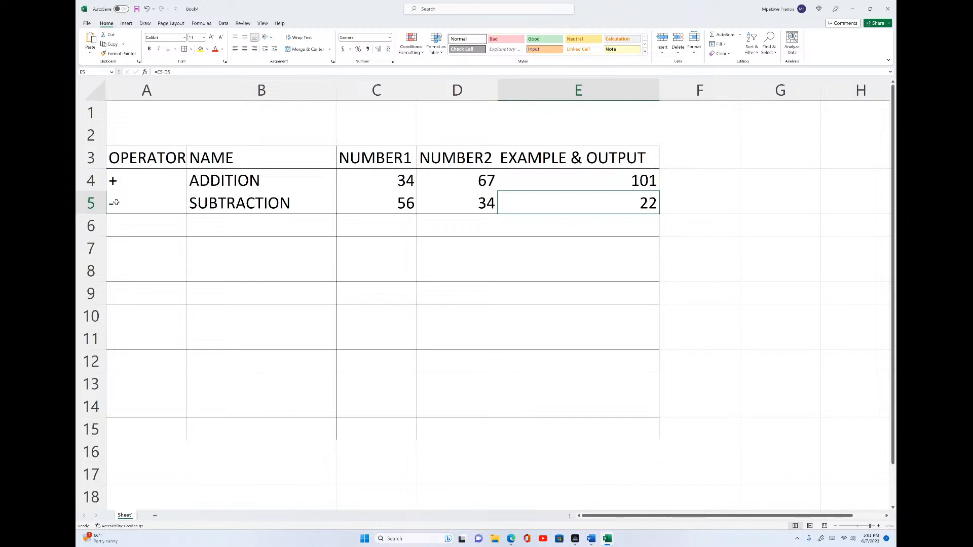
click(129, 224)
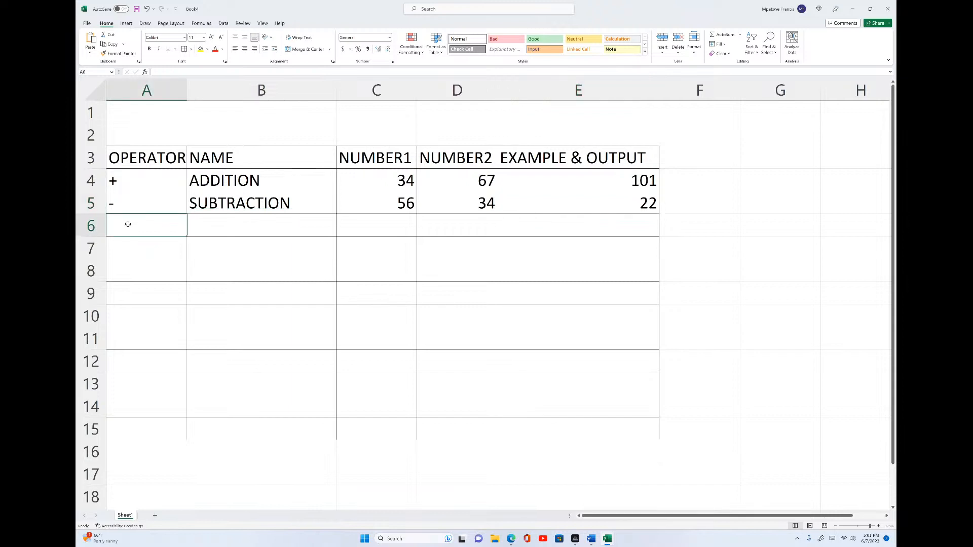
text(_)
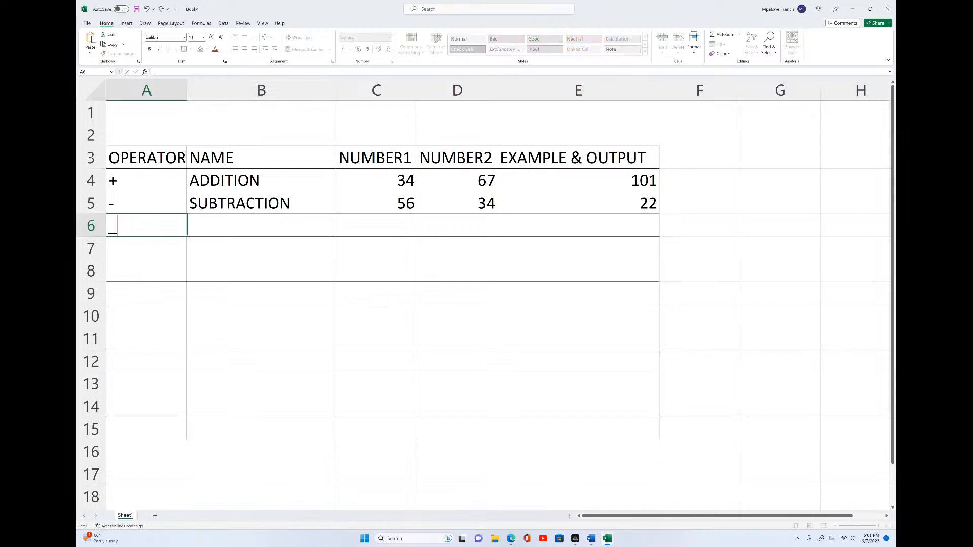
key(BackSpace)
text(-)
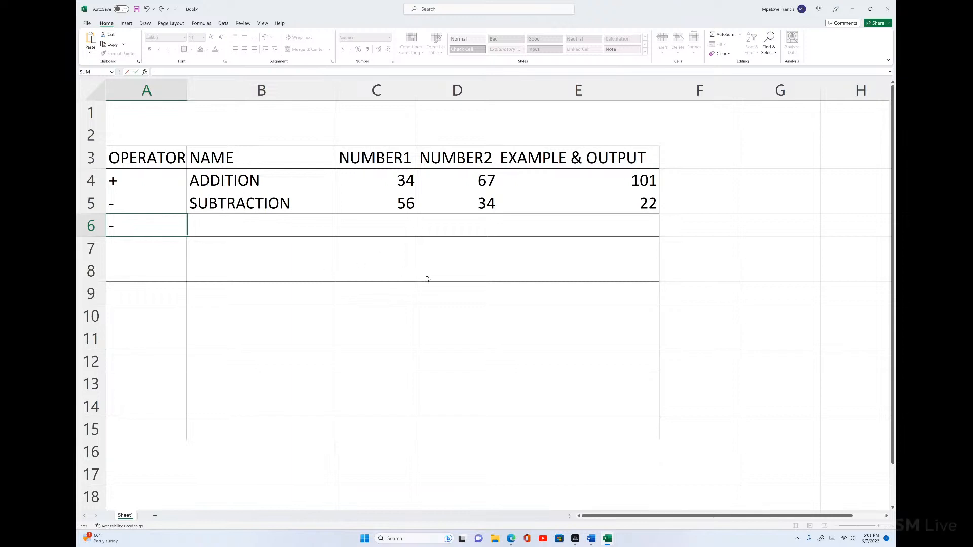
click(253, 228)
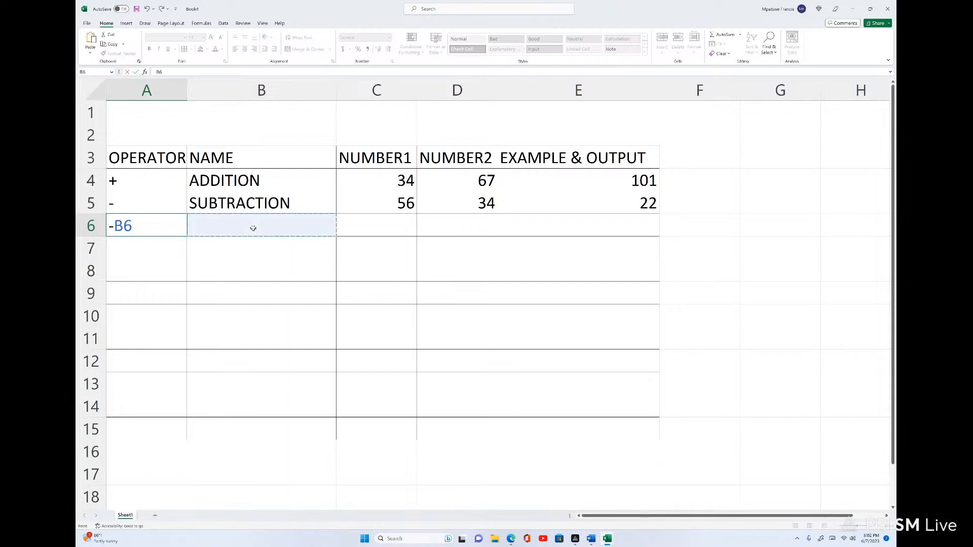
key(BackSpace)
key(BackSpace)
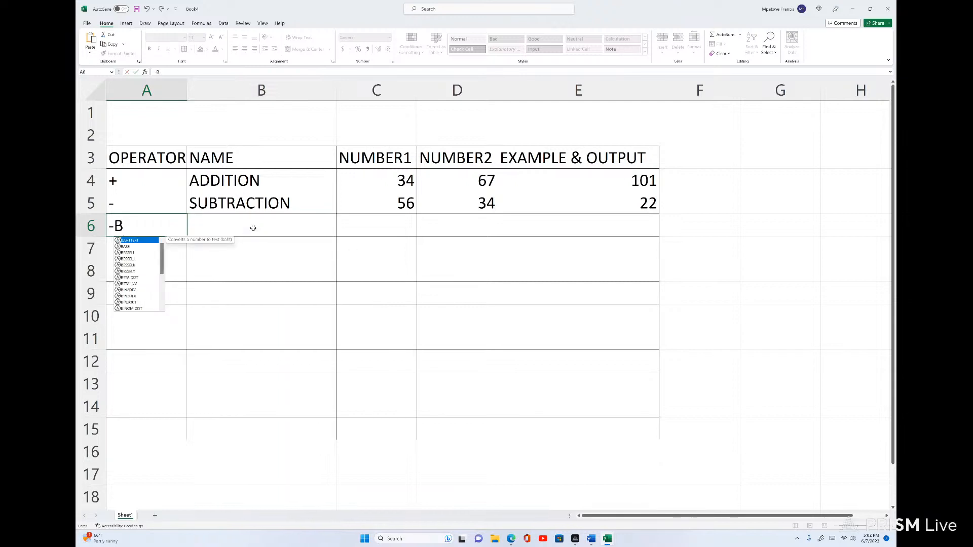
key(Return)
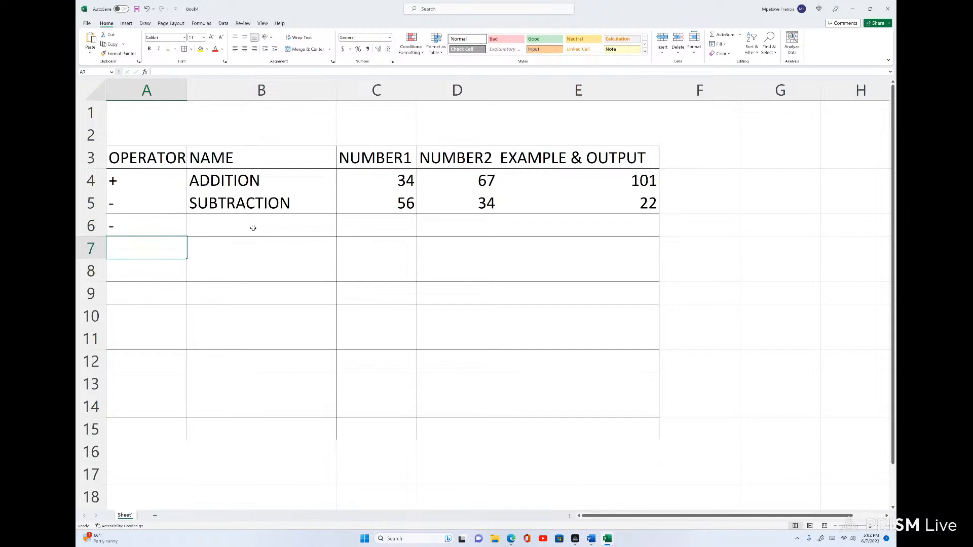
click(253, 228)
text(NE)
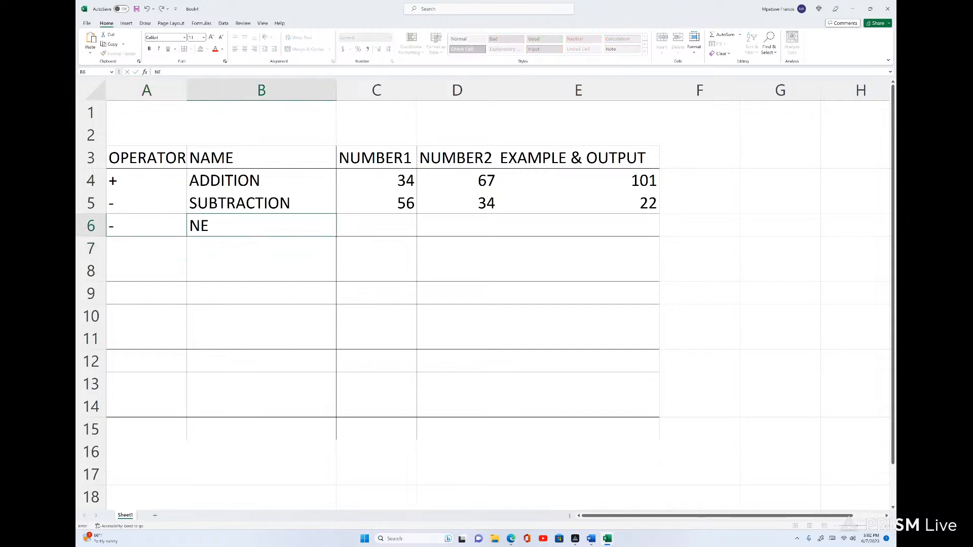
text(GATION)
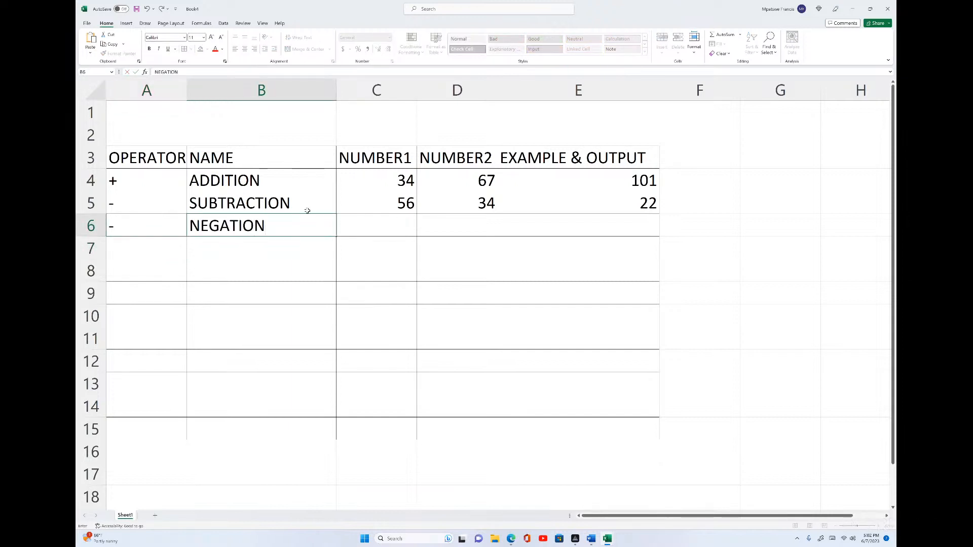
click(375, 242)
Fill in the two numbers of the NEGATION row with 0 in C6 and 1 in D6.
click(383, 225)
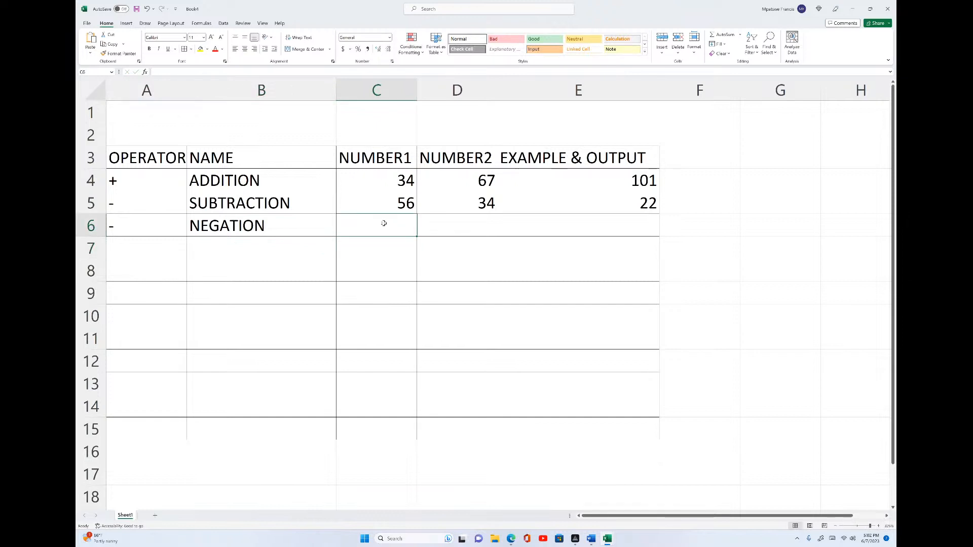
text(0)
click(461, 230)
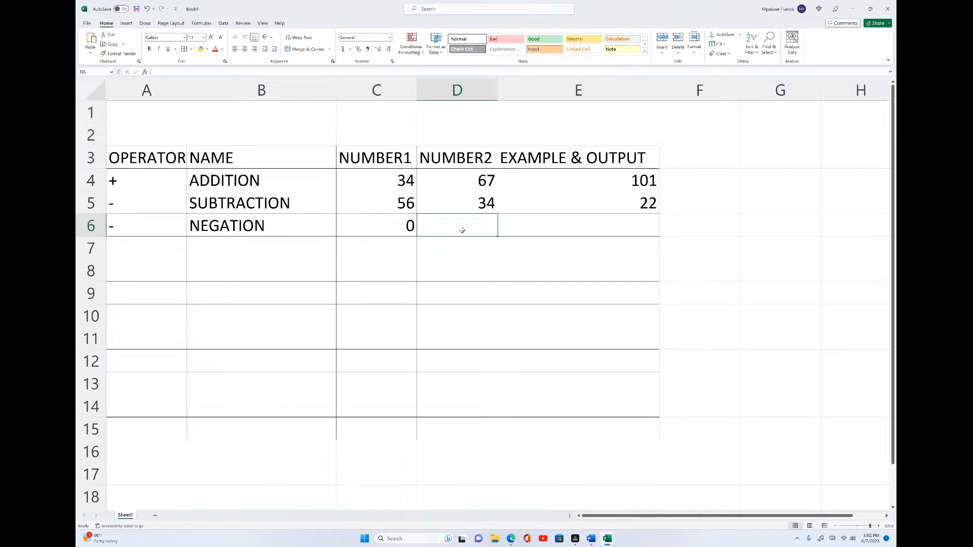
text(1)
click(582, 293)
Enter the formula =C6-D6 in cell E6 as the example for the NEGATION row.
click(545, 232)
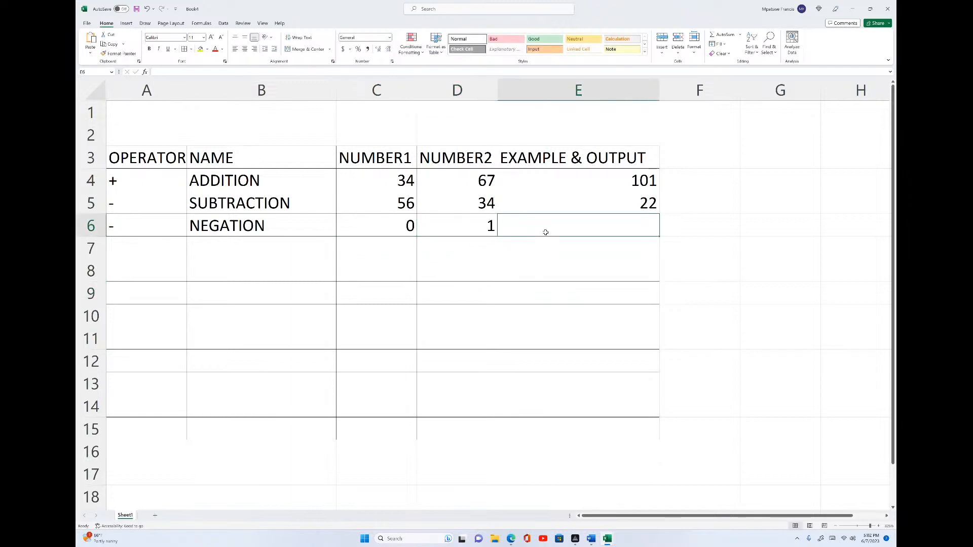
text(=)
click(398, 230)
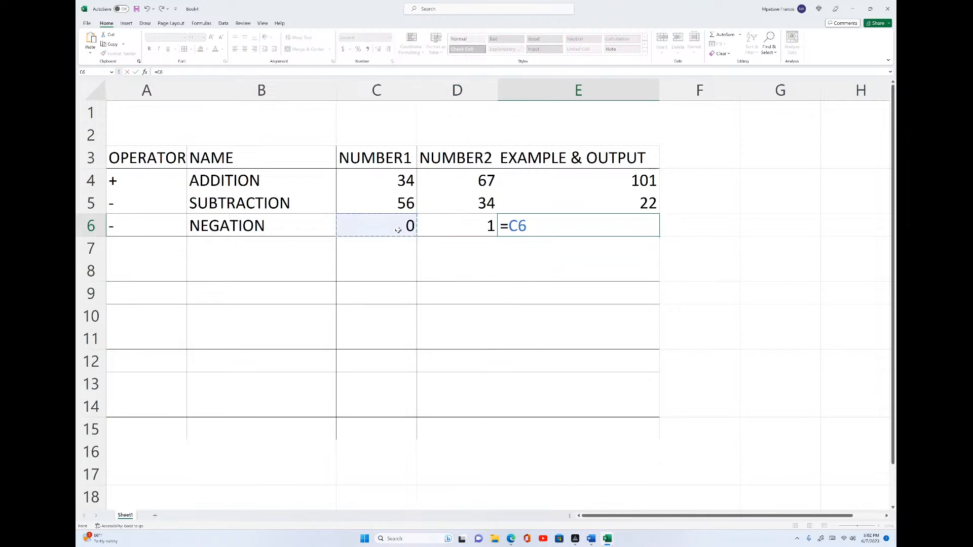
text(-)
click(473, 227)
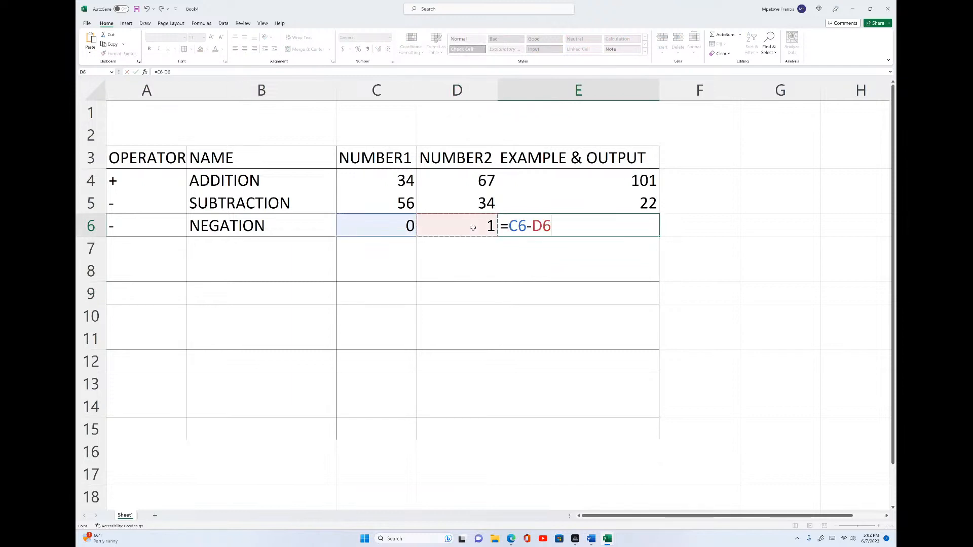
key(Return)
click(640, 226)
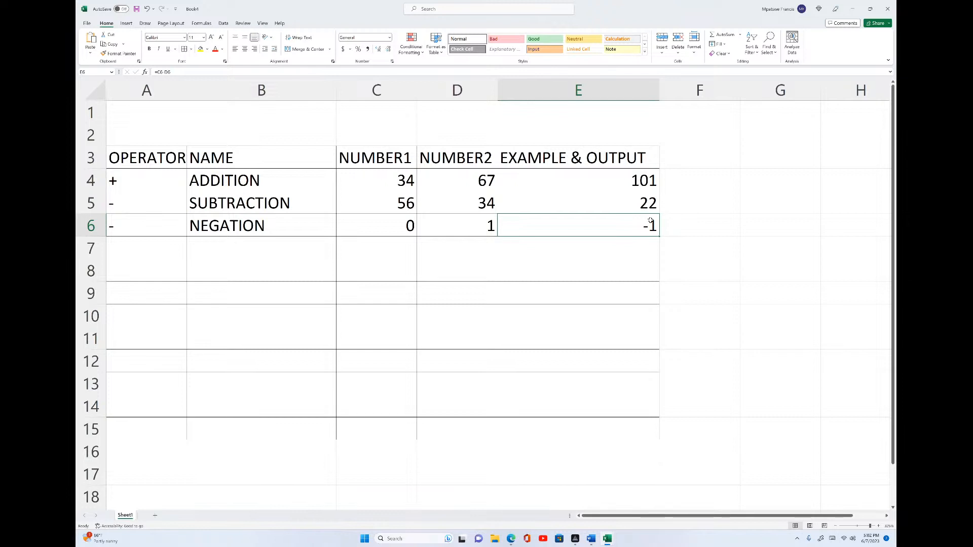
Enter the operator * in cell A7 and its name MULTIPLICATION in cell B7.
click(139, 244)
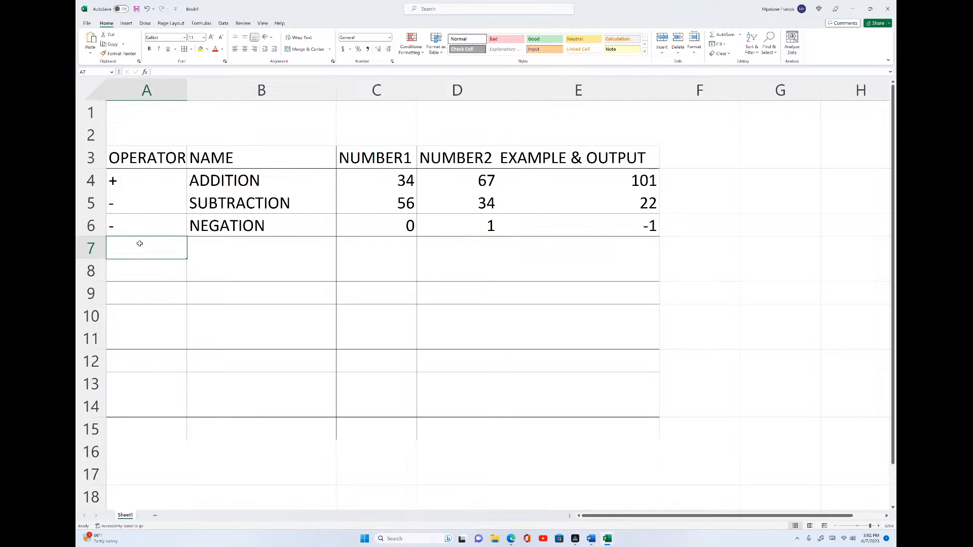
text(*)
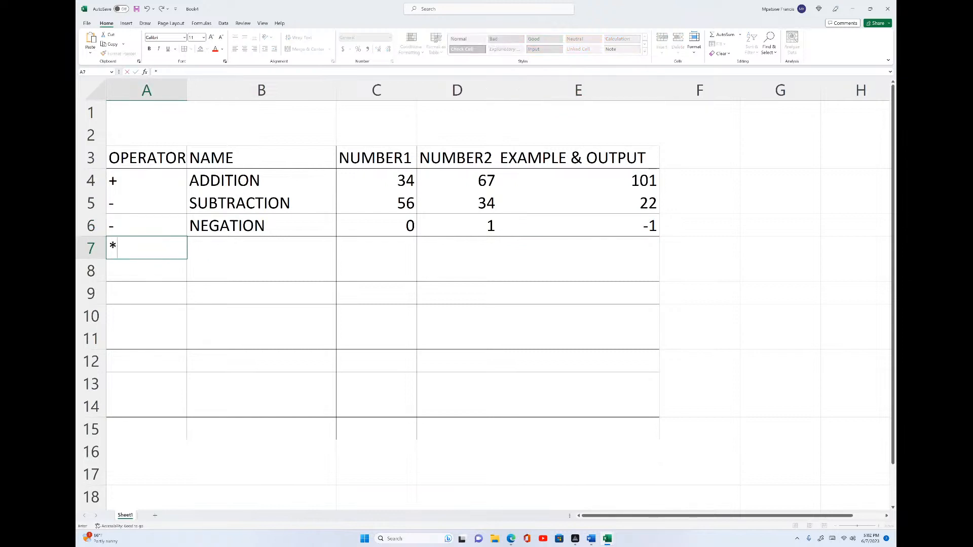
key(Return)
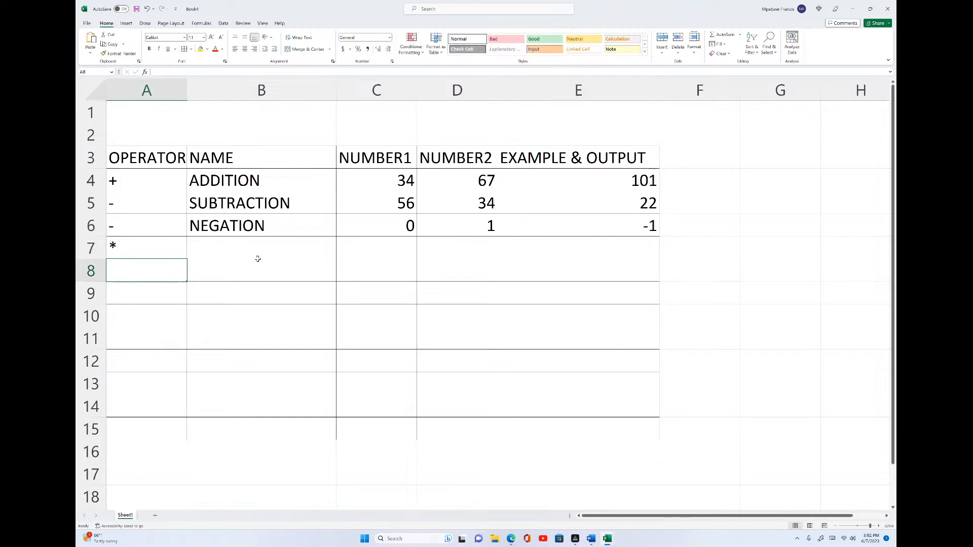
click(248, 246)
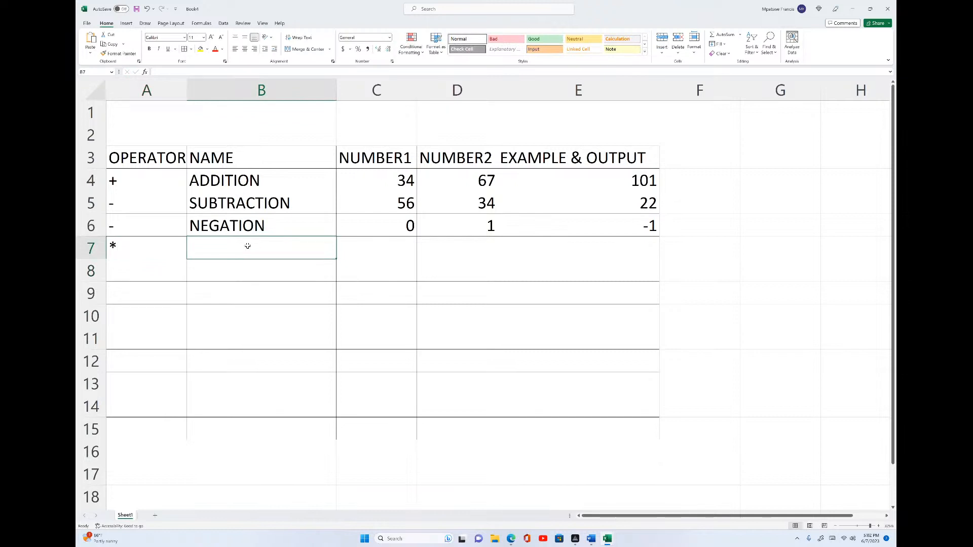
text(MU)
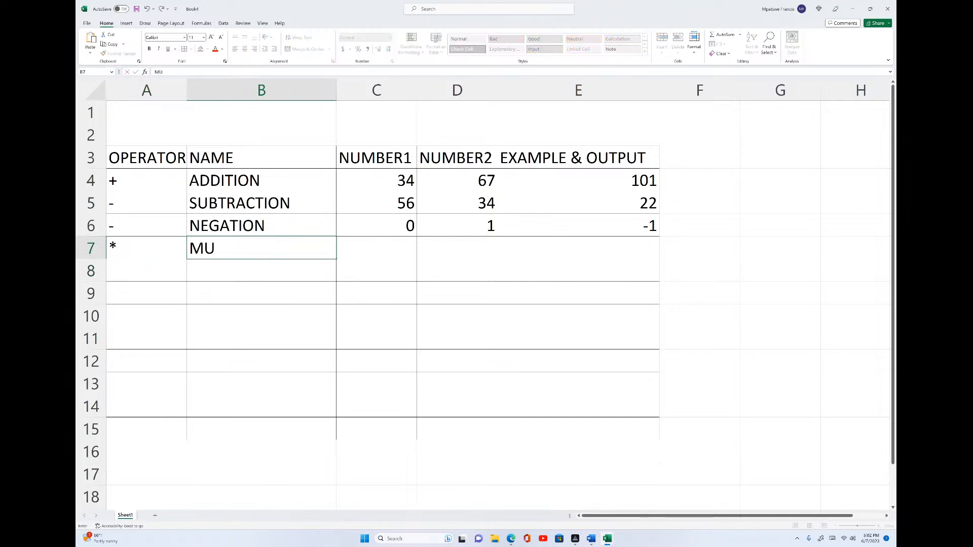
text(LTIPLICATION)
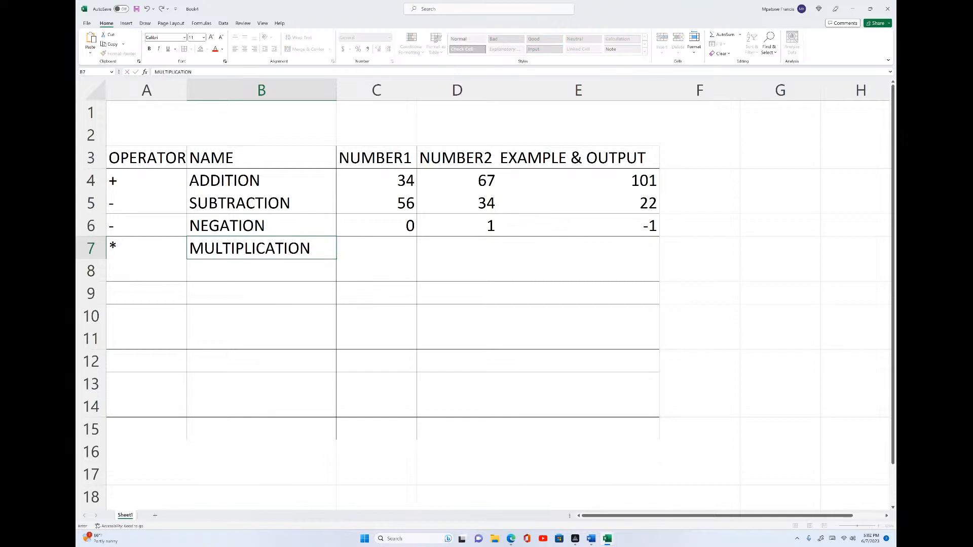
click(441, 293)
Fill in the two numbers of the MULTIPLICATION row with 45 in C7 and 78 in D7.
click(388, 246)
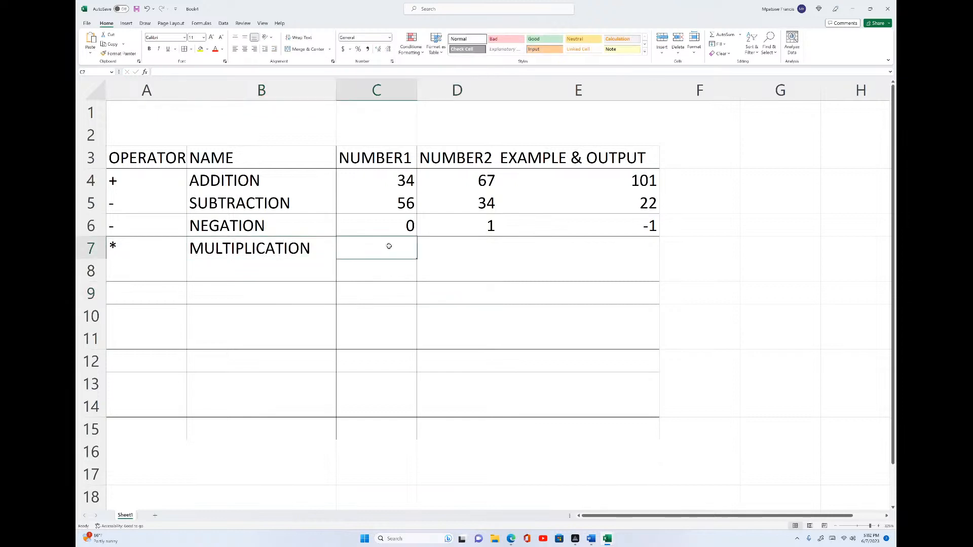
text(45)
click(443, 246)
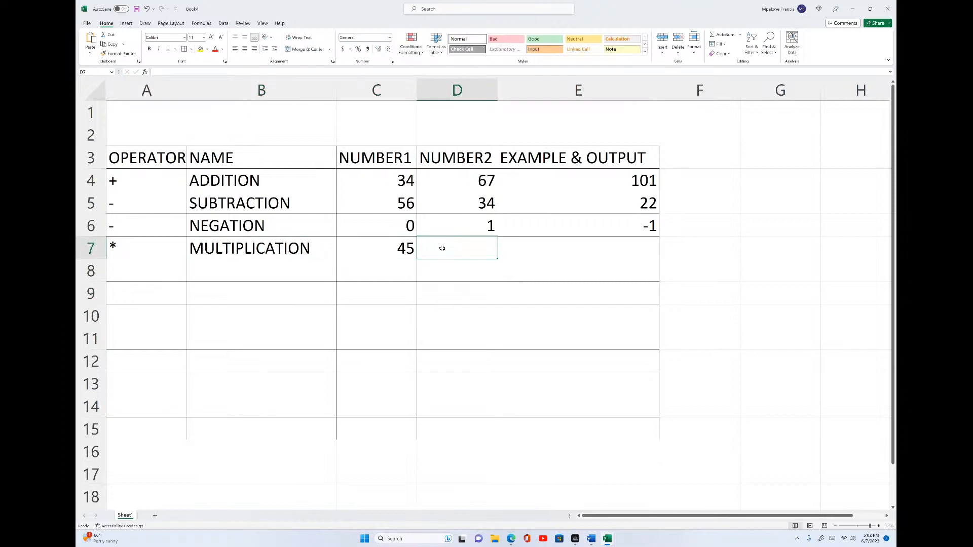
text(78)
Enter the formula =C7*D7 in cell E7 to multiply the two numbers of the MULTIPLICATION row.
click(528, 250)
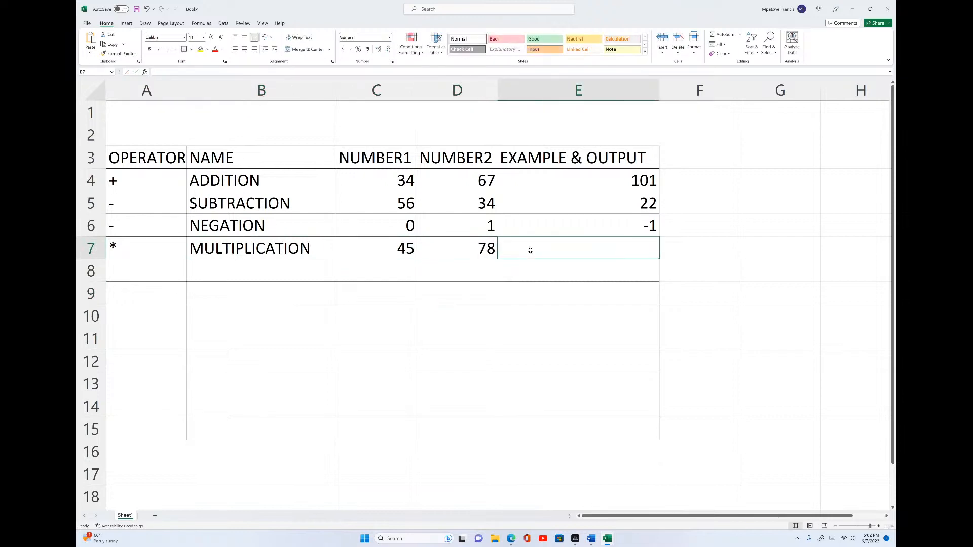
text(=)
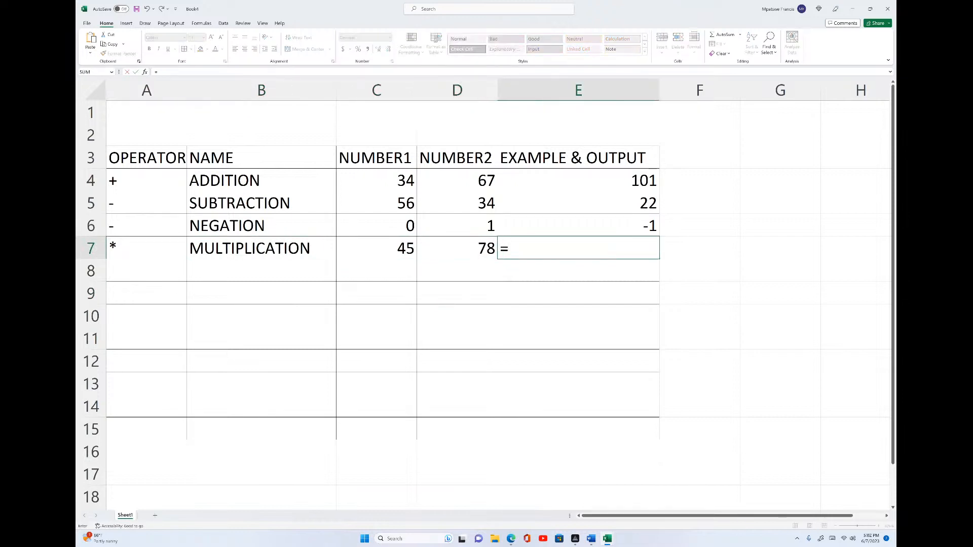
click(392, 248)
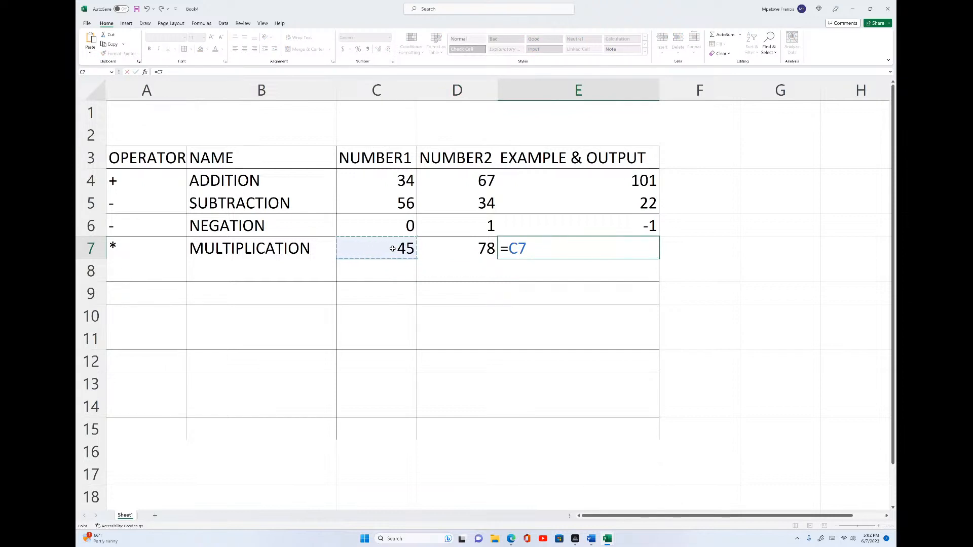
text(*)
click(464, 251)
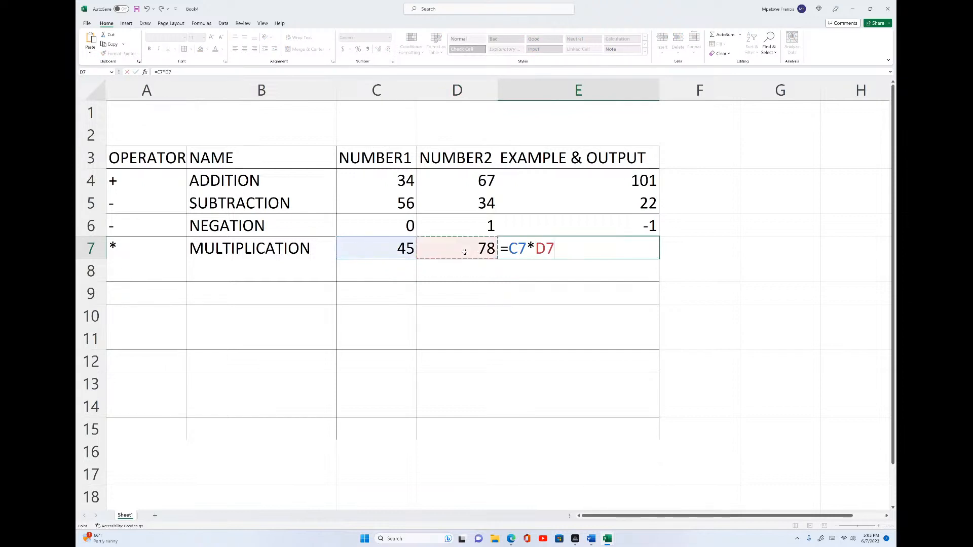
key(Return)
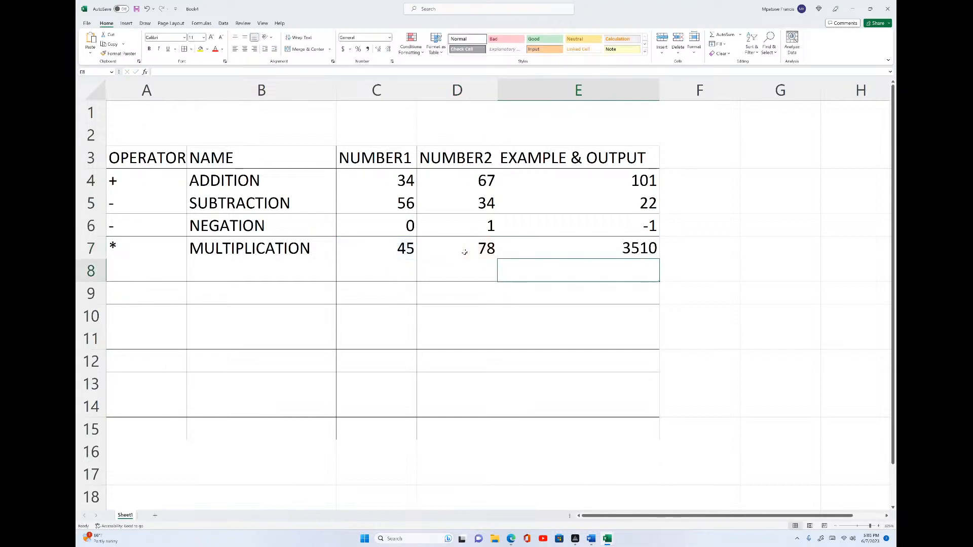
click(635, 246)
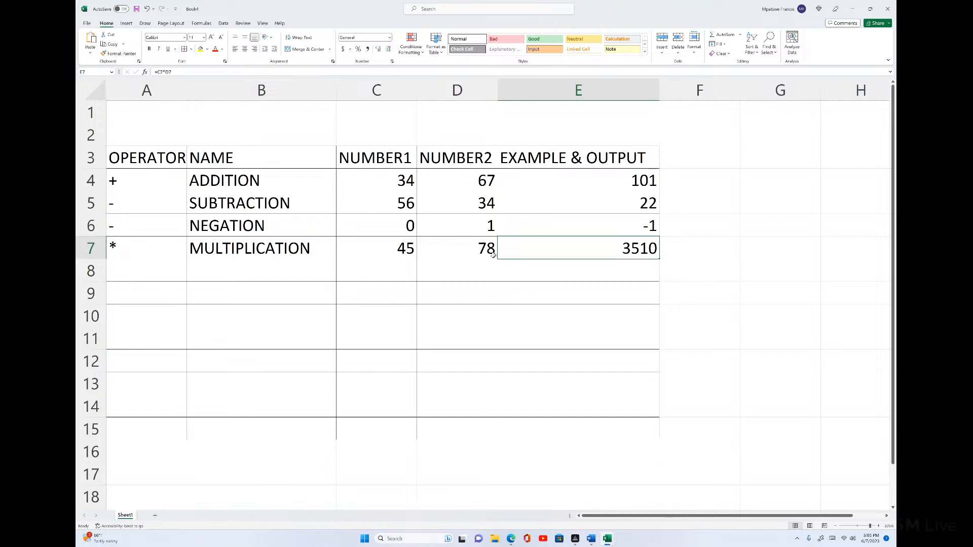
Enter the operator / in cell A8 and its name DIVISION in cell B8.
click(146, 273)
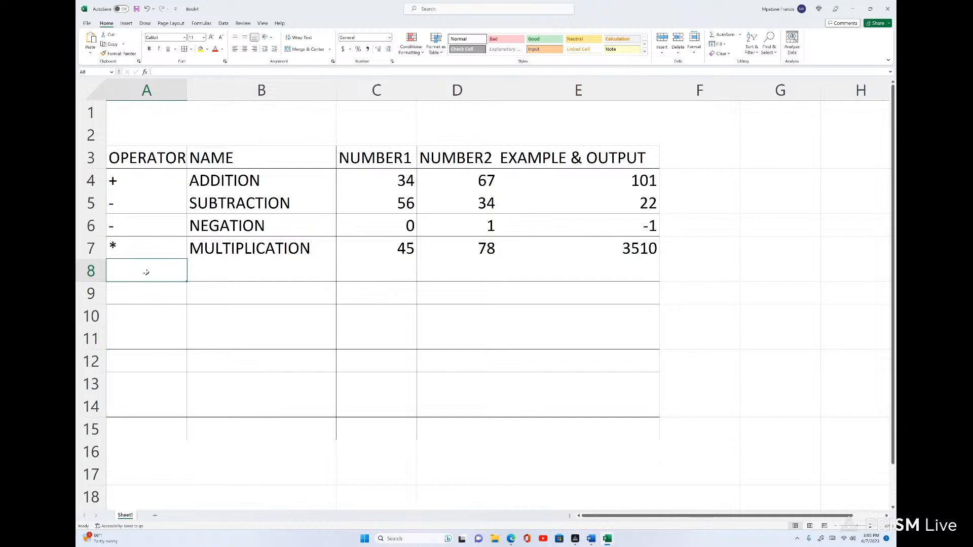
key(alt)
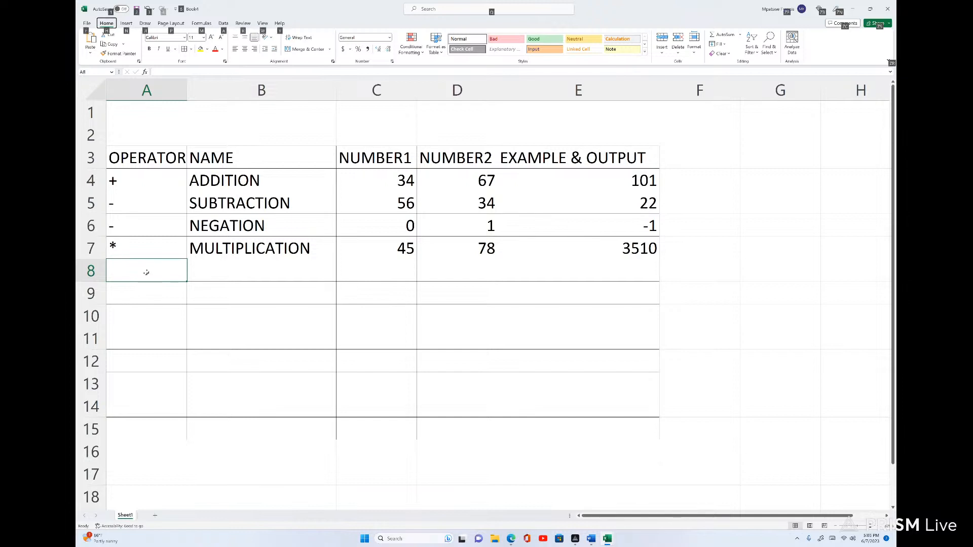
key(Escape)
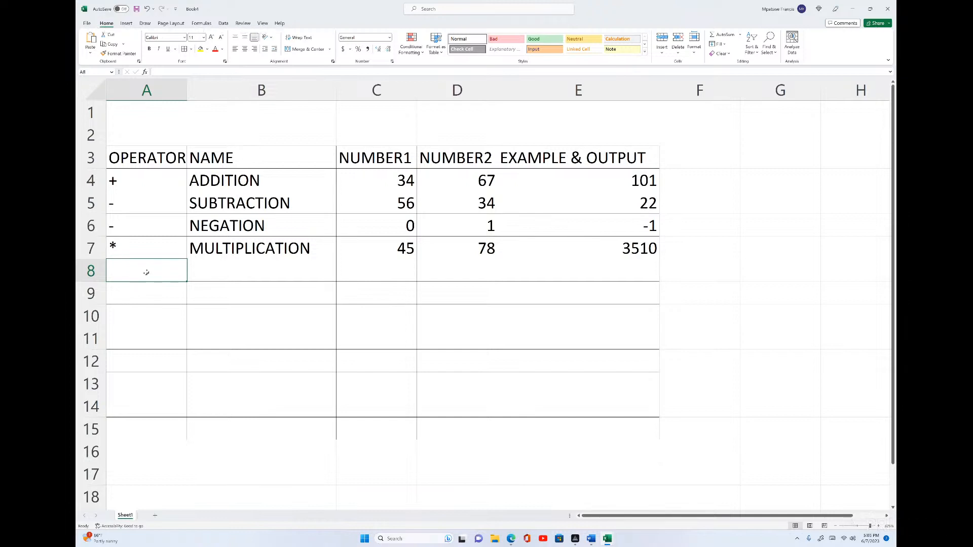
text(?)
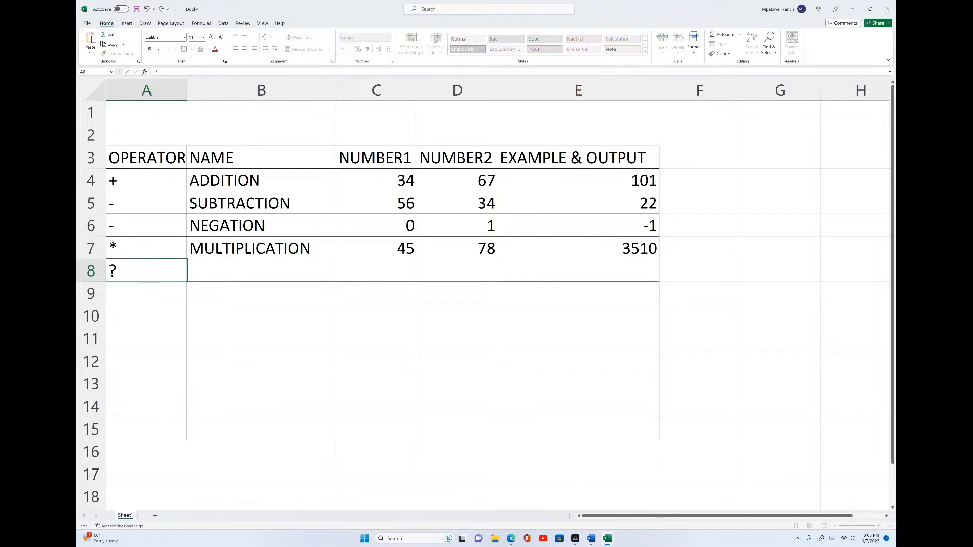
key(BackSpace)
text(/)
click(204, 273)
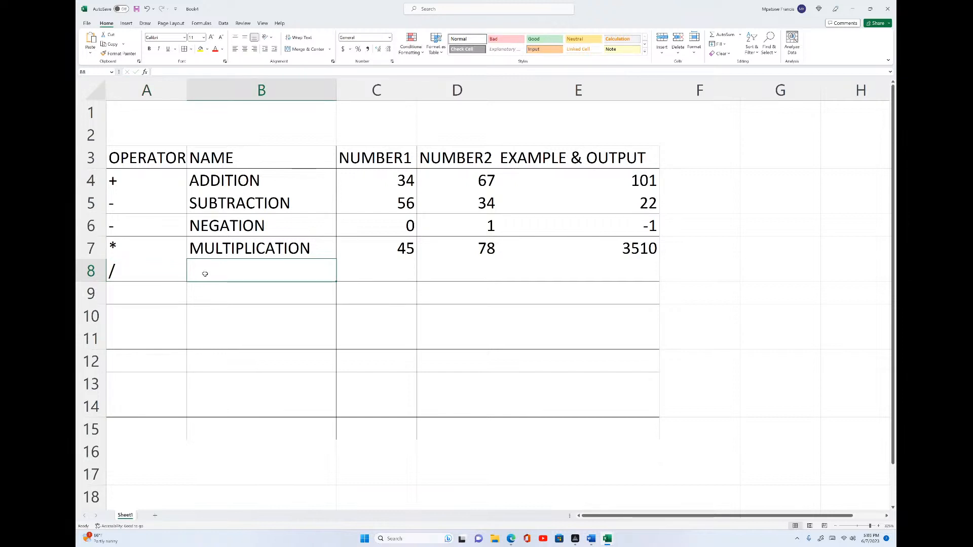
text(DI)
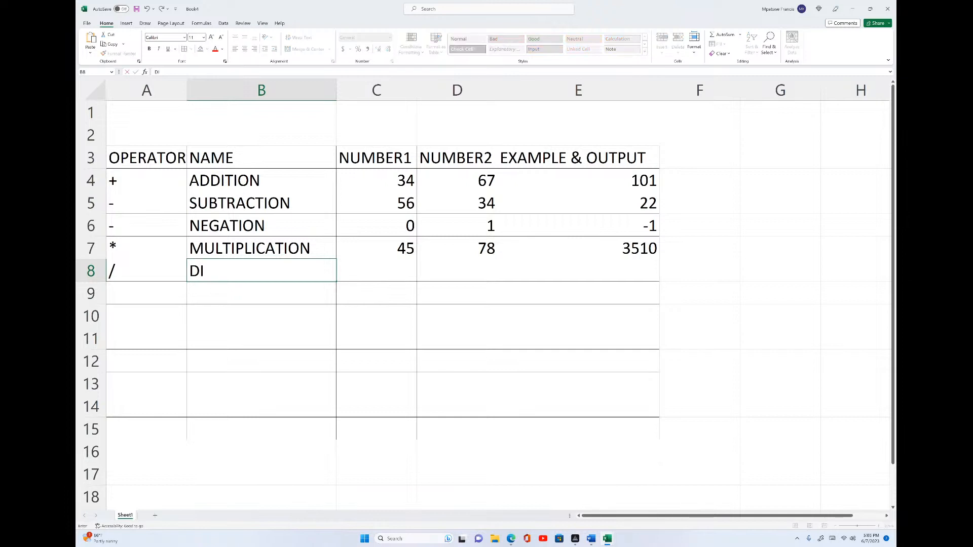
text(VISION)
Fill in the two numbers of the DIVISION row with 45 in C8 and 10 in D8.
click(373, 270)
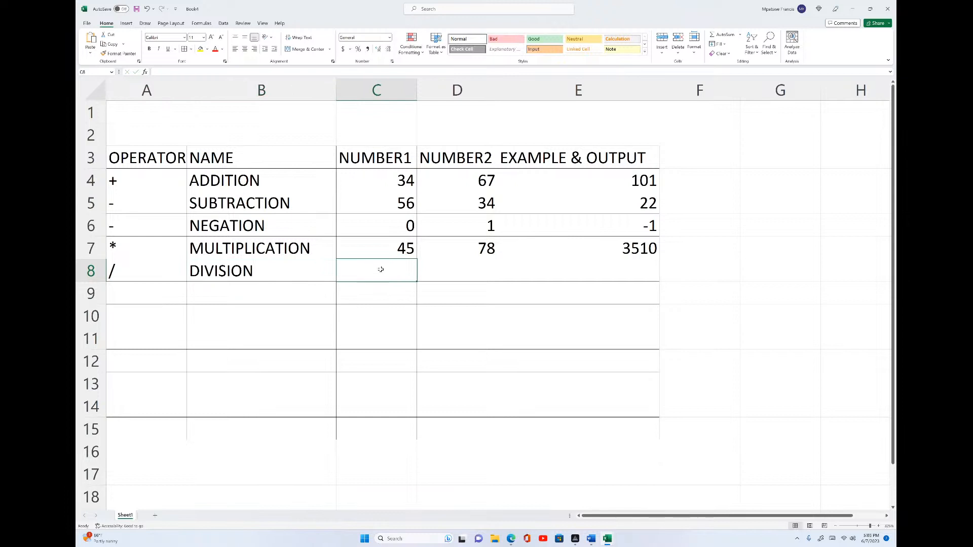
text(45)
click(451, 273)
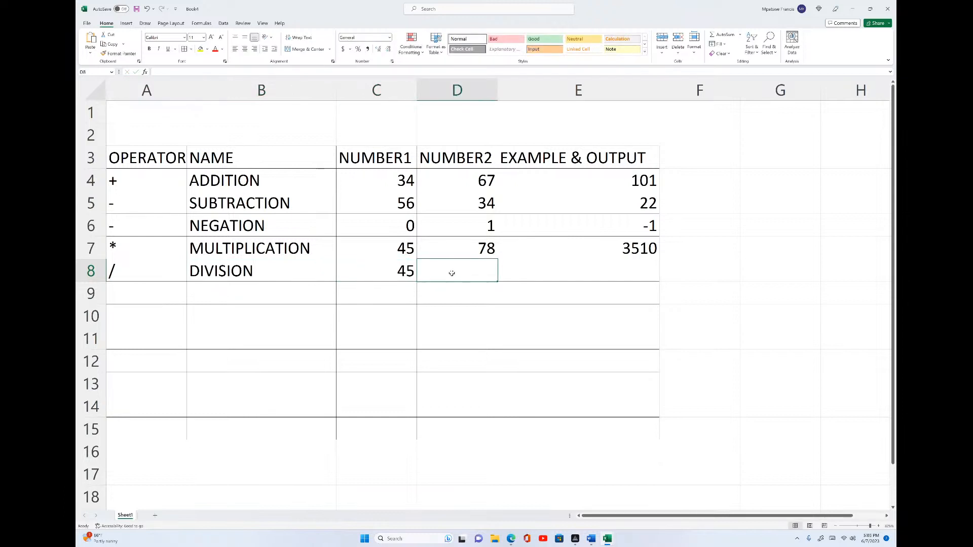
text(10)
Enter the formula =C8/D8 in cell E8 to divide the two numbers of the DIVISION row.
click(555, 274)
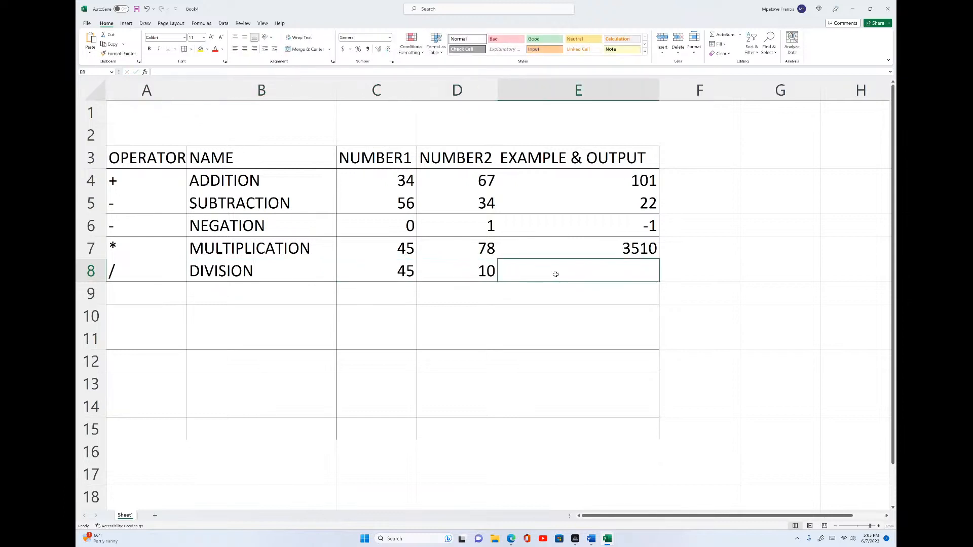
text(=)
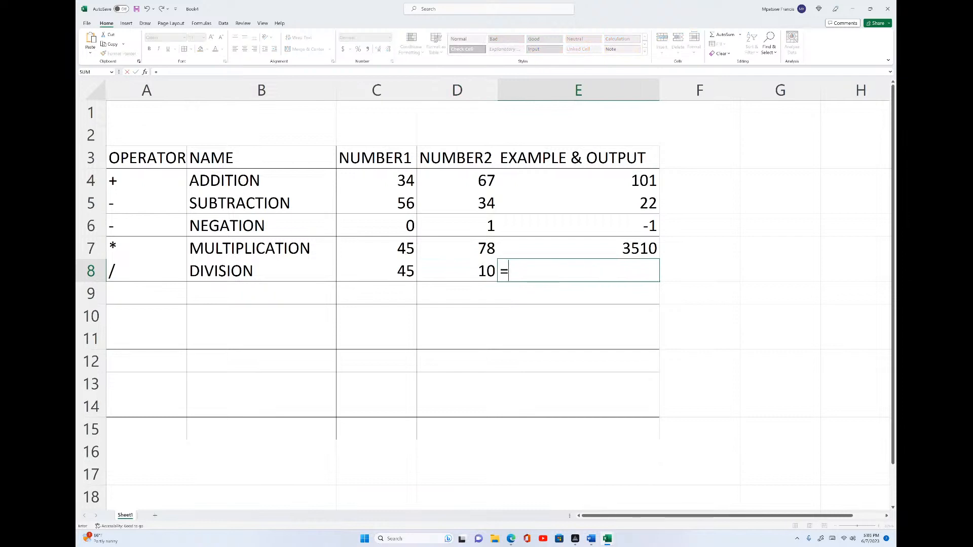
click(403, 272)
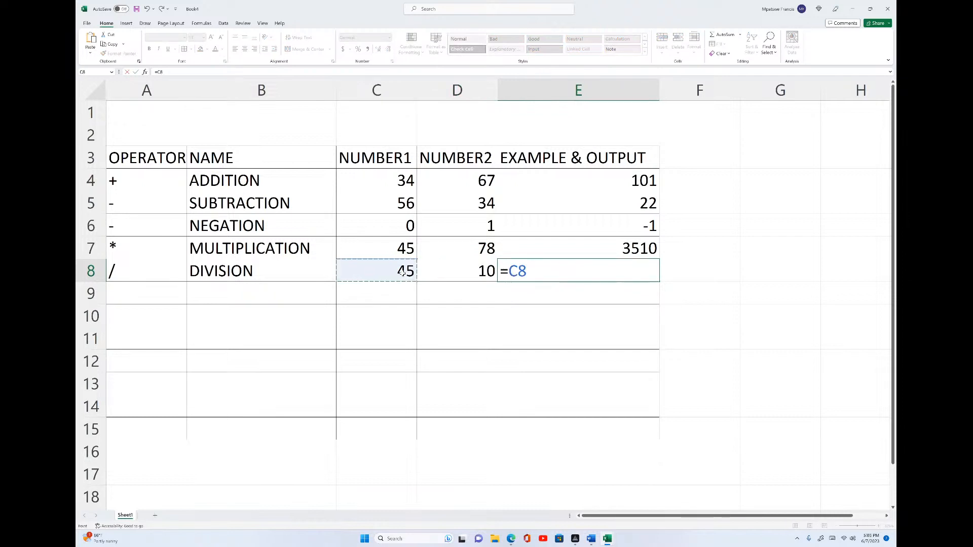
text(/)
click(470, 271)
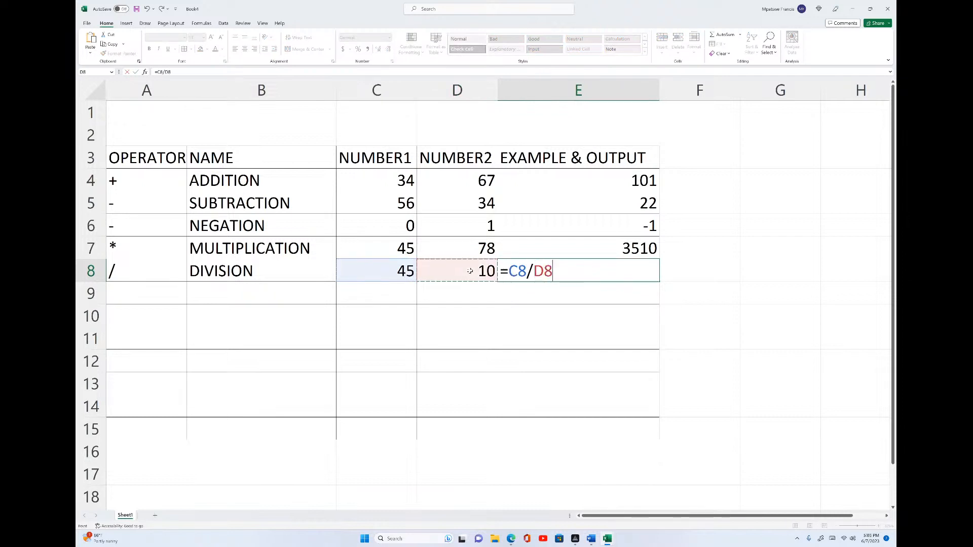
key(Return)
click(607, 275)
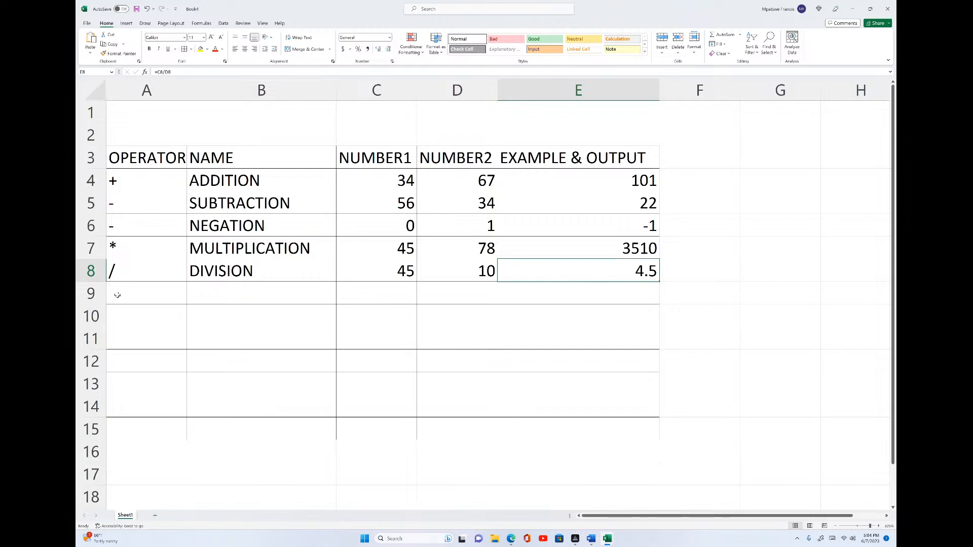
Enter the operator % in cell A9 and its name PERCENTAGE in cell B9.
click(130, 291)
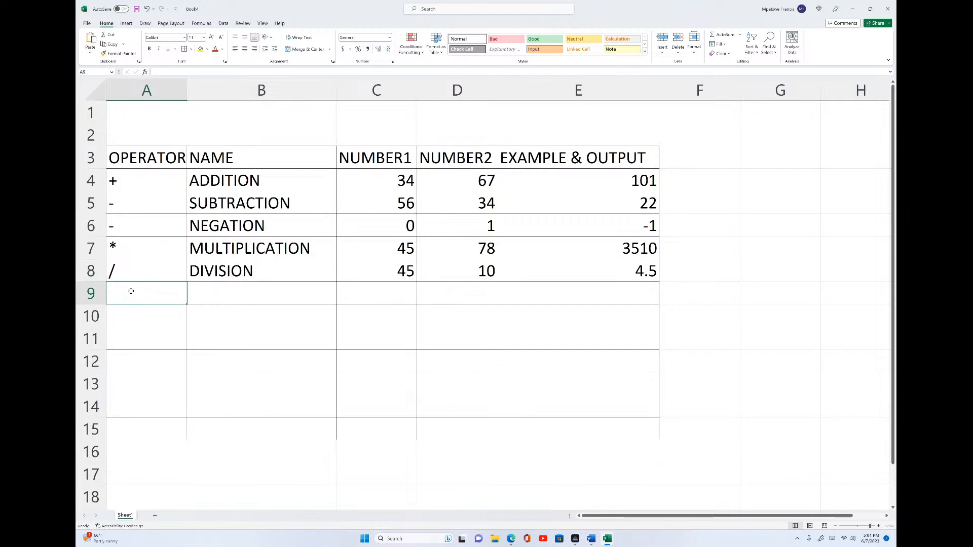
text(%)
click(232, 288)
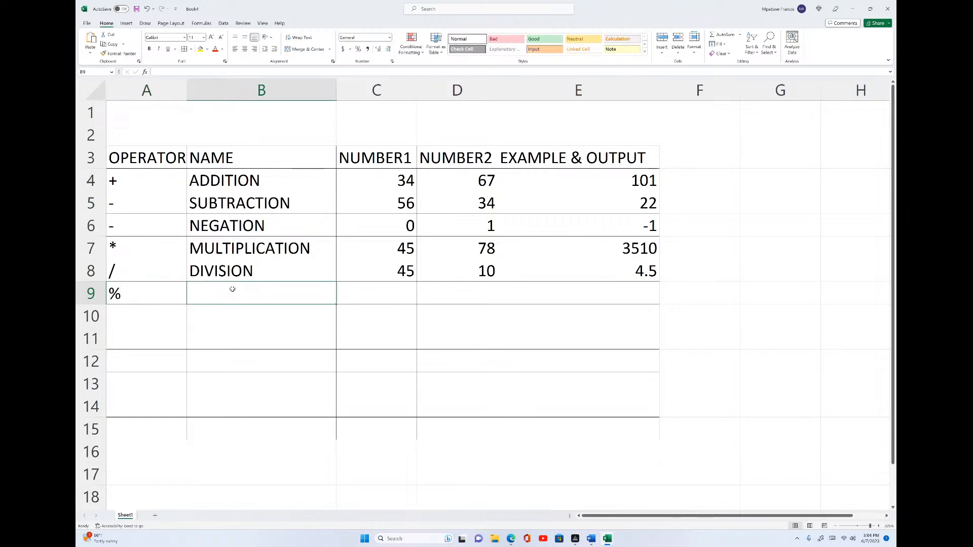
text(PERCENTAT)
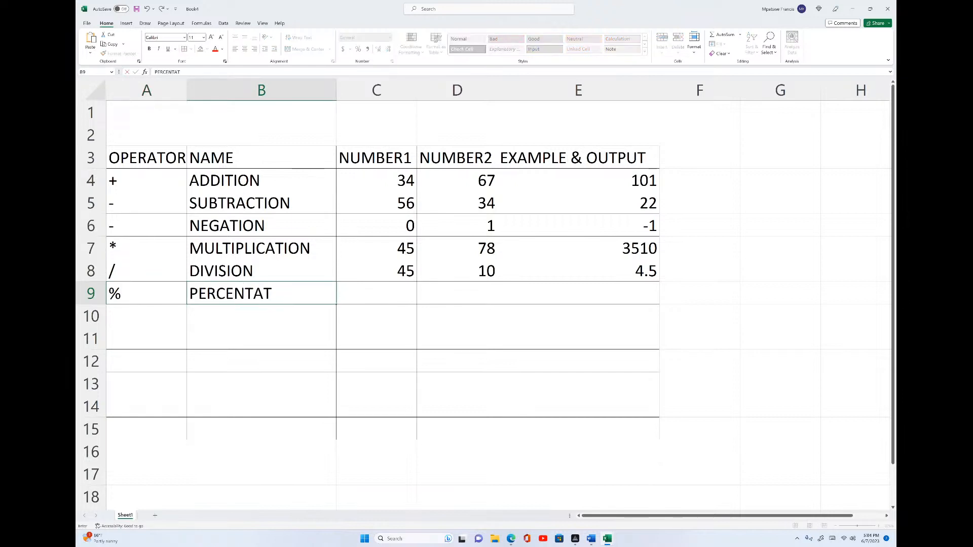
key(BackSpace)
text(GE)
Fill in the two numbers of the PERCENTAGE row with 34 in C9 and 56 in D9.
click(372, 295)
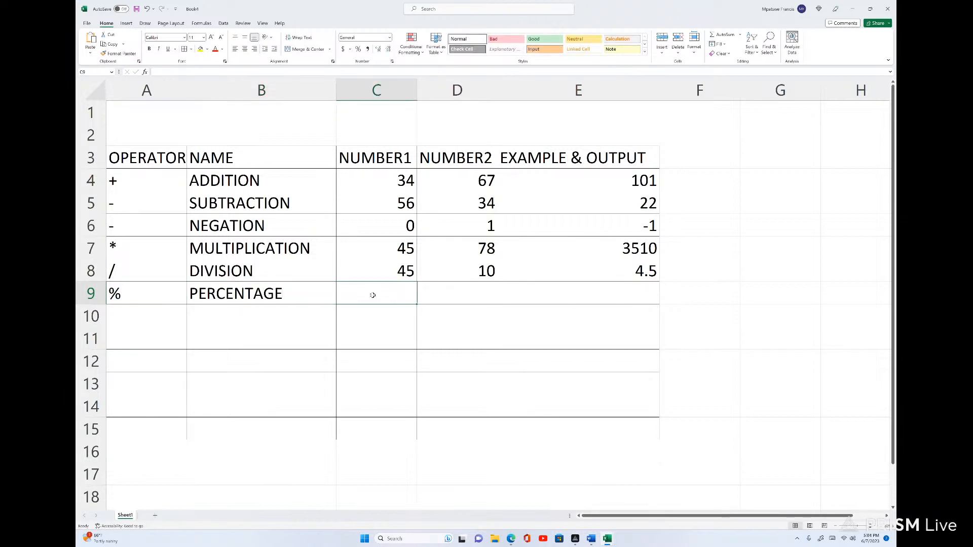
text(34)
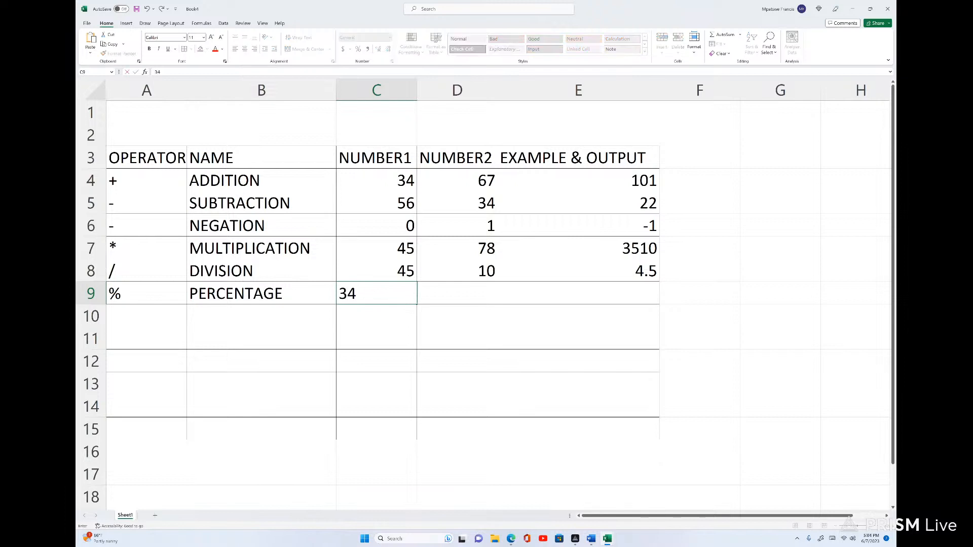
click(456, 296)
text(56)
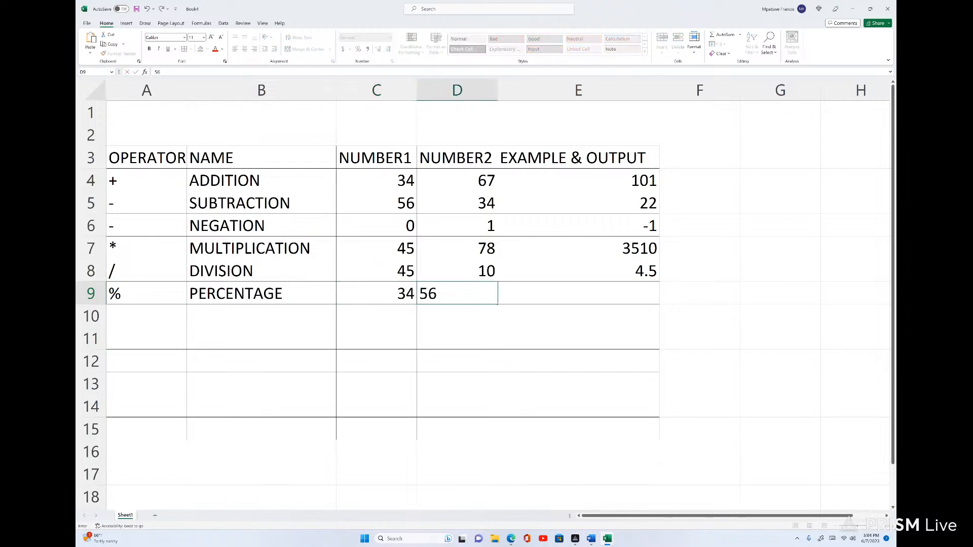
Enter the formula =C9+D9 in cell E9 to add the two numbers of the PERCENTAGE row.
click(563, 297)
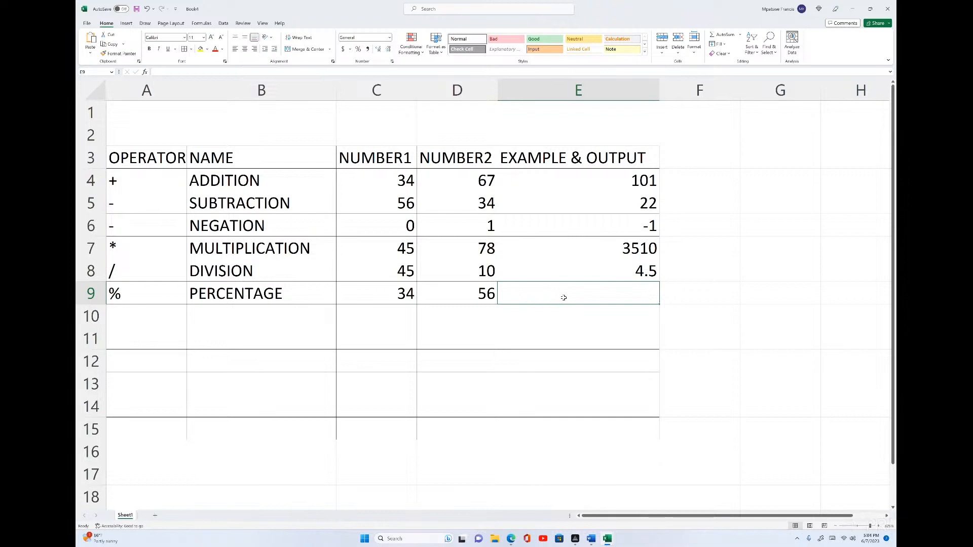
text(=)
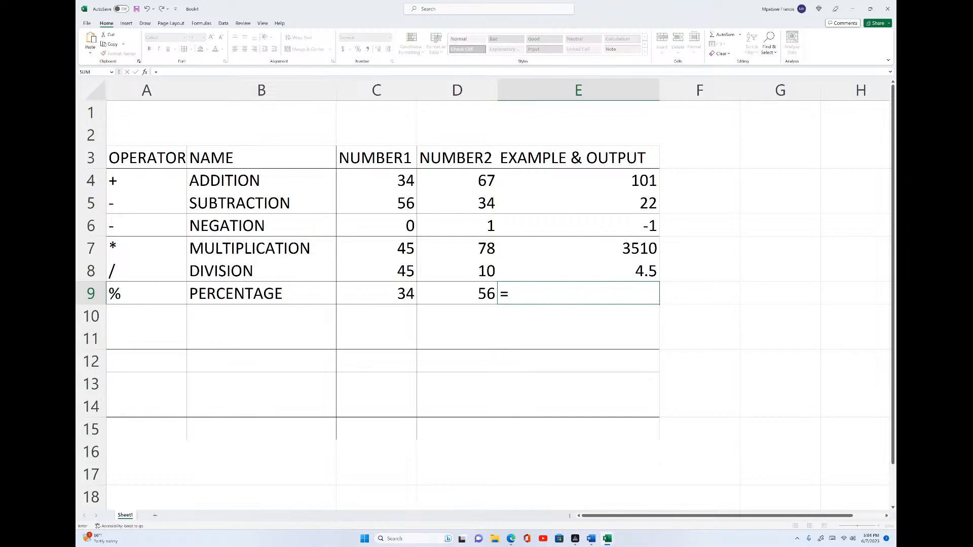
click(396, 294)
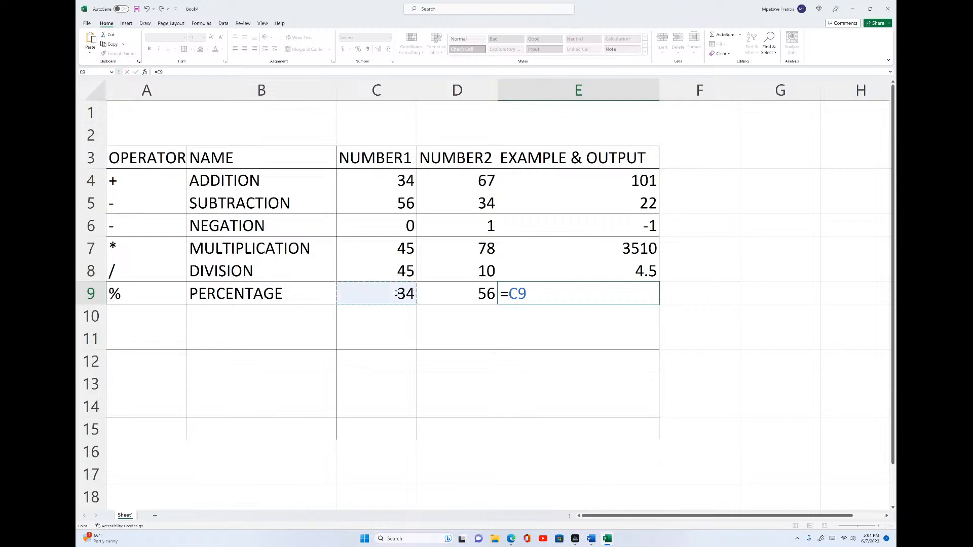
text(_)
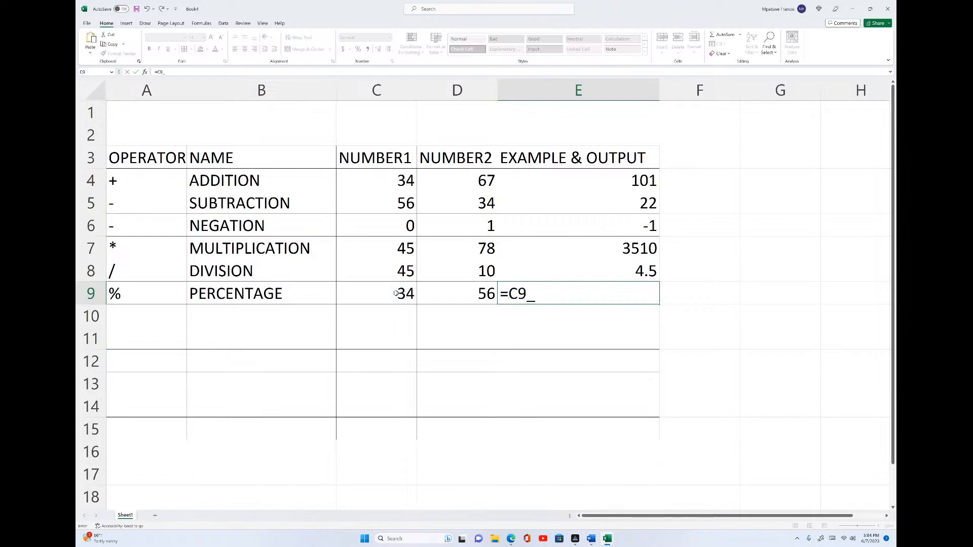
key(BackSpace)
text(+)
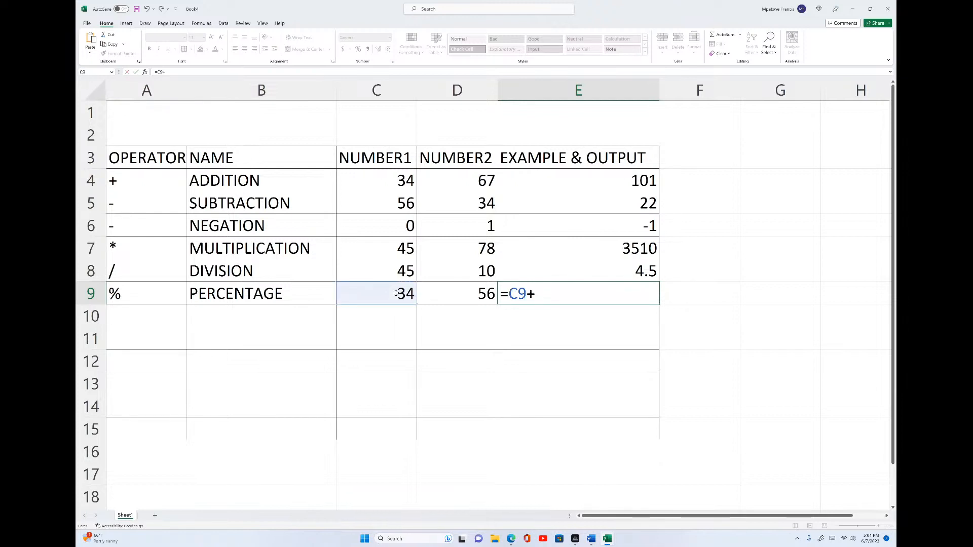
click(464, 288)
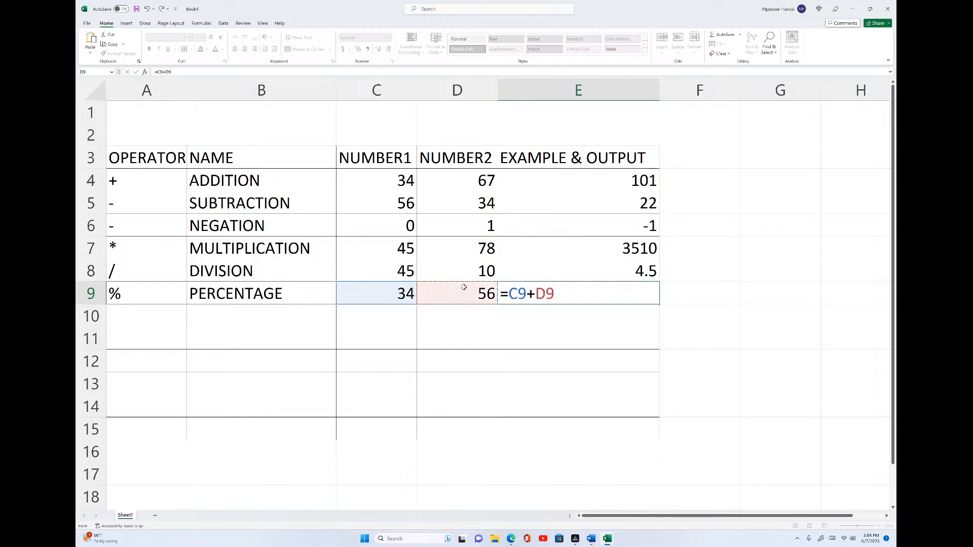
key(Return)
Apply the Percentage number format to the output cell E9 of the PERCENTAGE row.
click(623, 293)
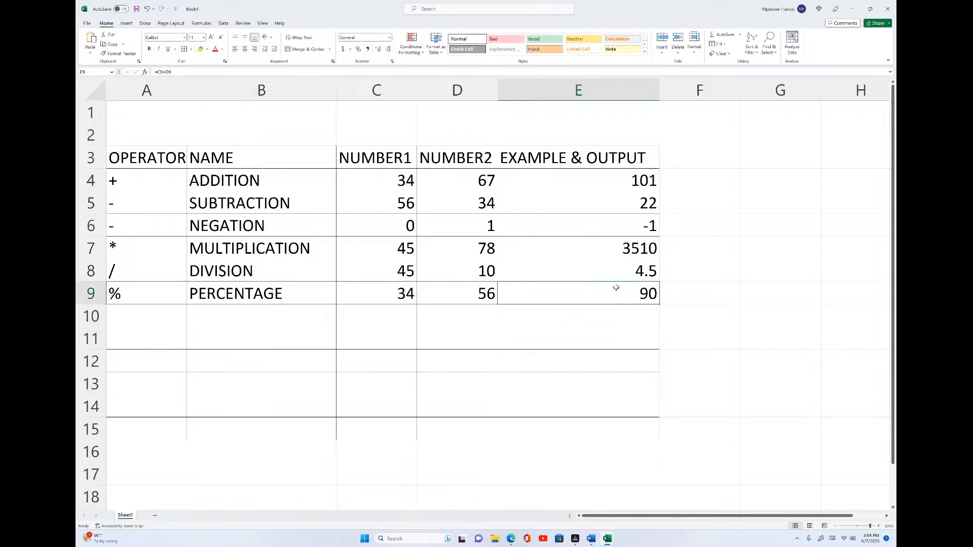
click(390, 38)
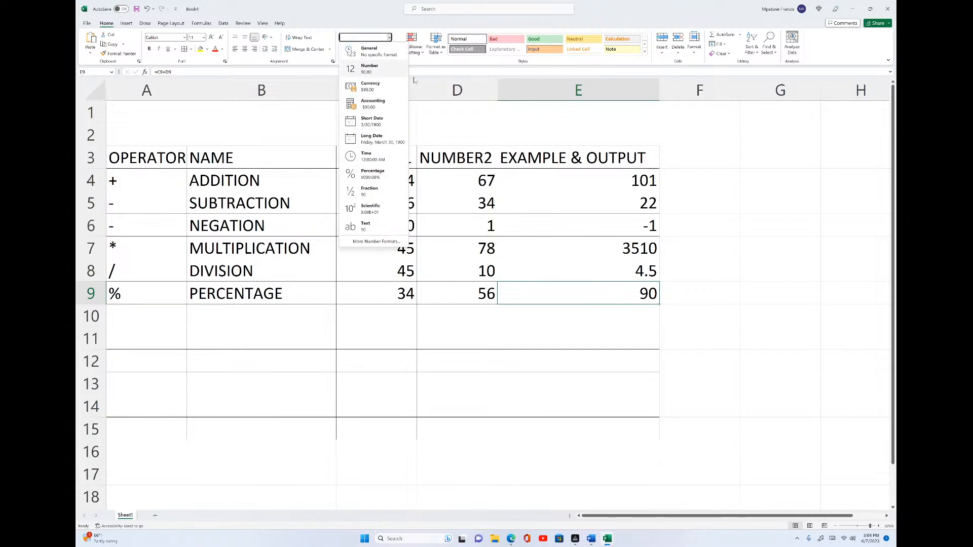
click(368, 51)
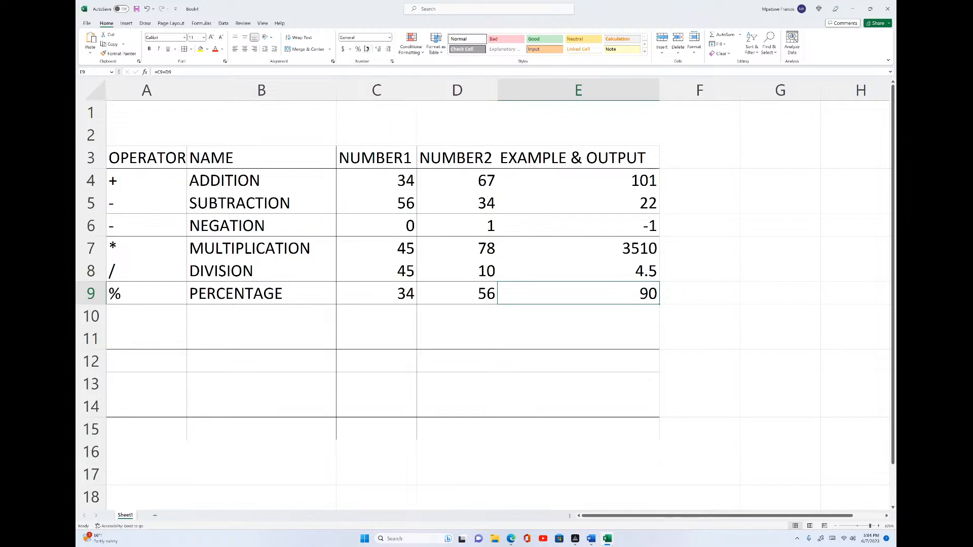
click(389, 38)
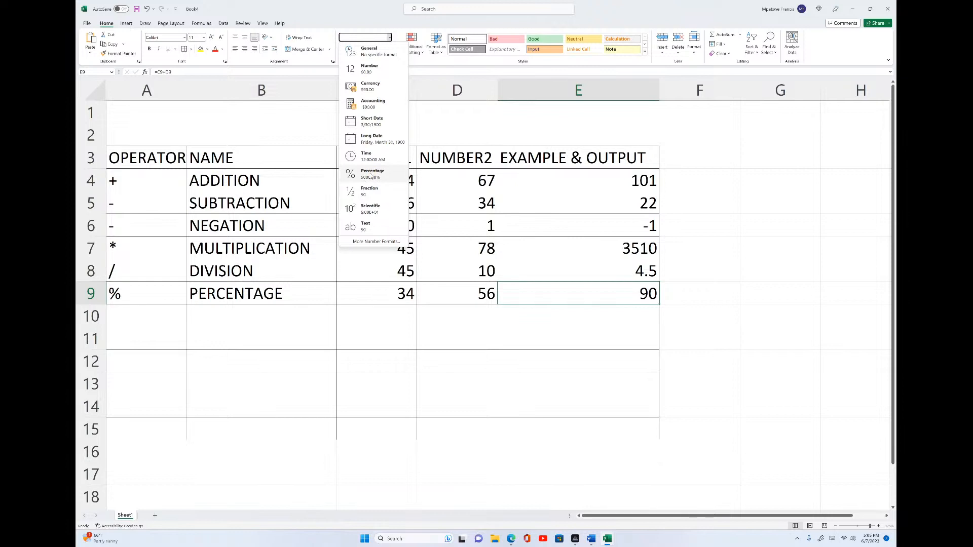
click(372, 175)
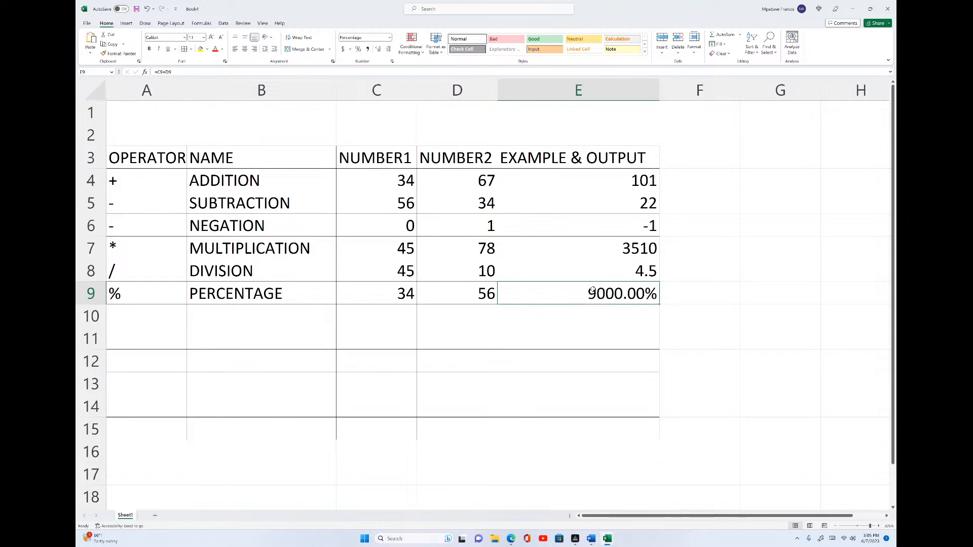
Enter the operator ^ in cell A10 and its name EXPONATION in cell B10.
click(141, 315)
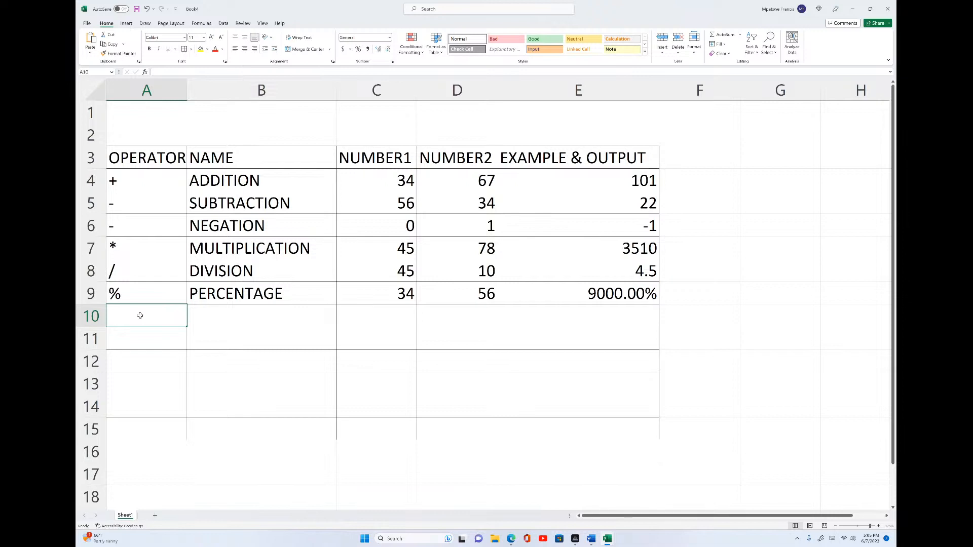
text(^)
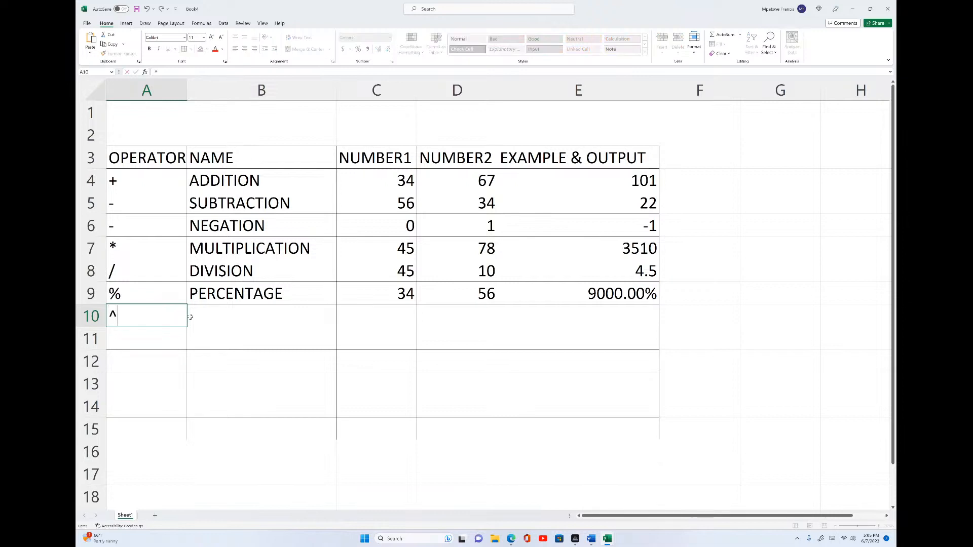
click(215, 315)
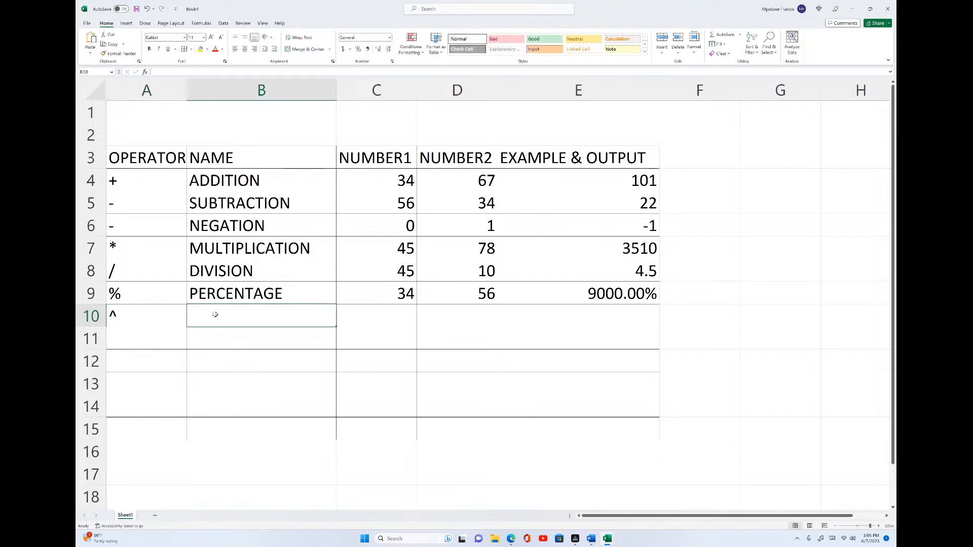
text(EX)
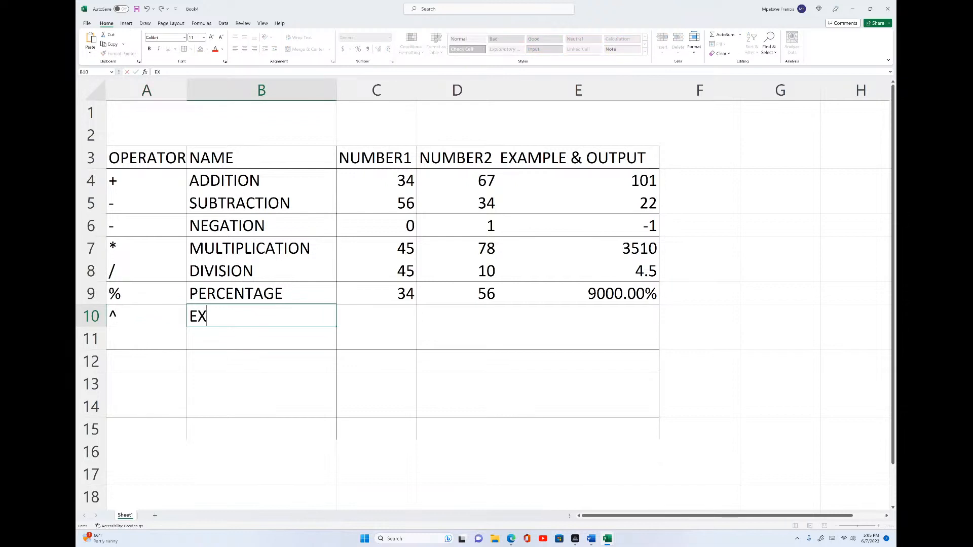
text(PONAT)
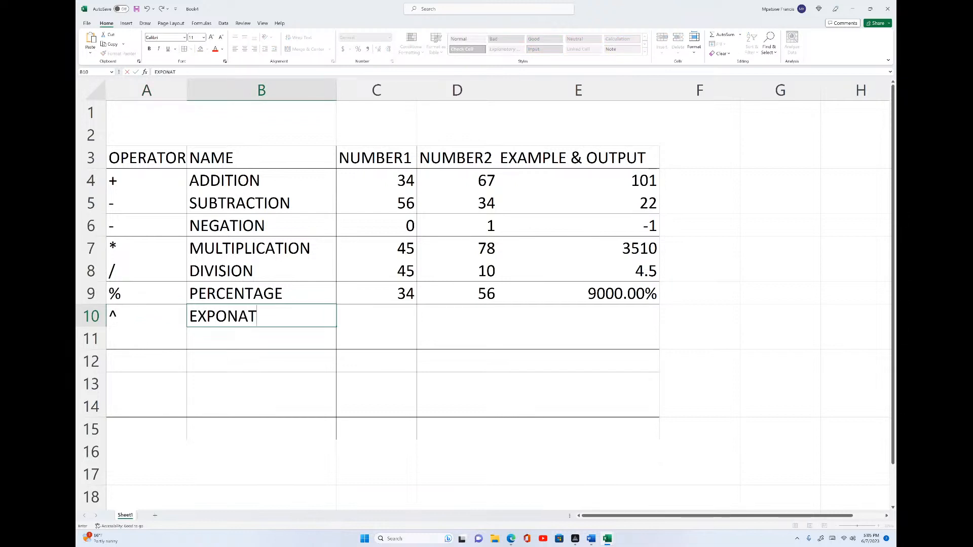
text(ION)
Fill in the two numbers of the EXPONATION row with 50 in C10 and 5 in D10.
click(388, 314)
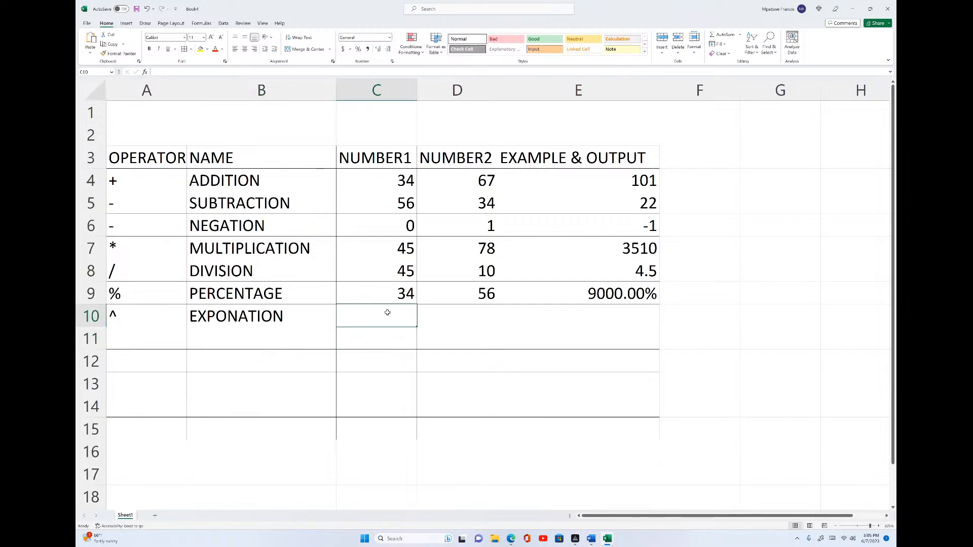
text(50)
click(458, 312)
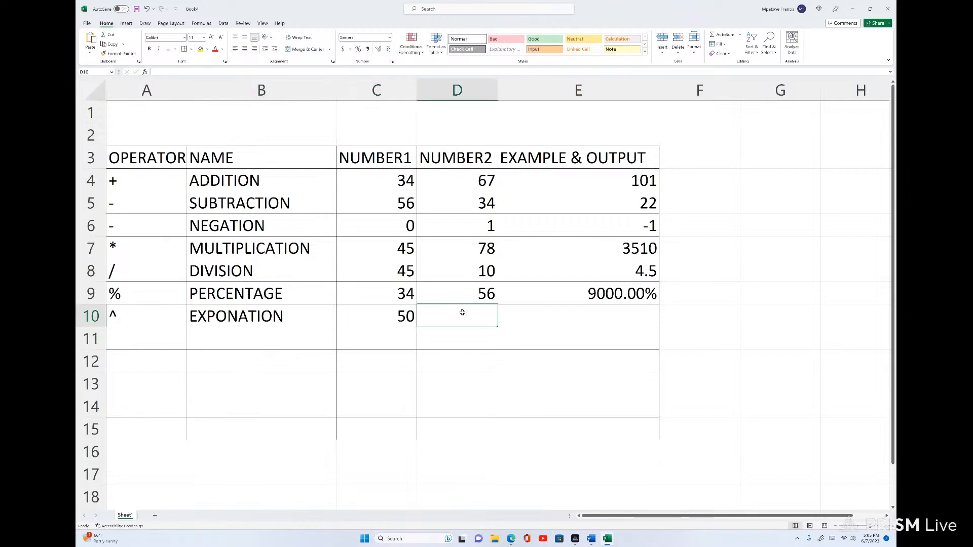
text(5)
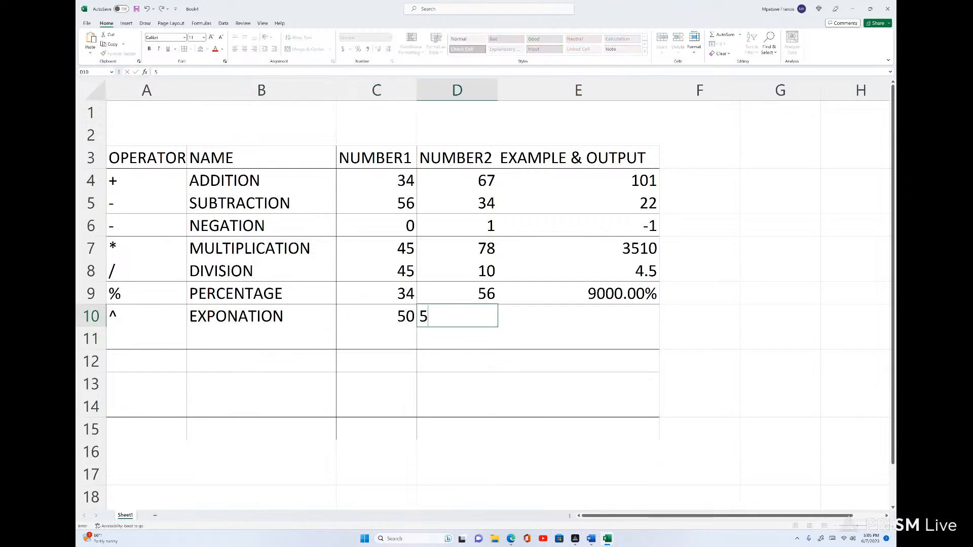
Enter the formula =50^D10 in cell E10 to raise 50 to the power of the second number.
click(552, 317)
text(=)
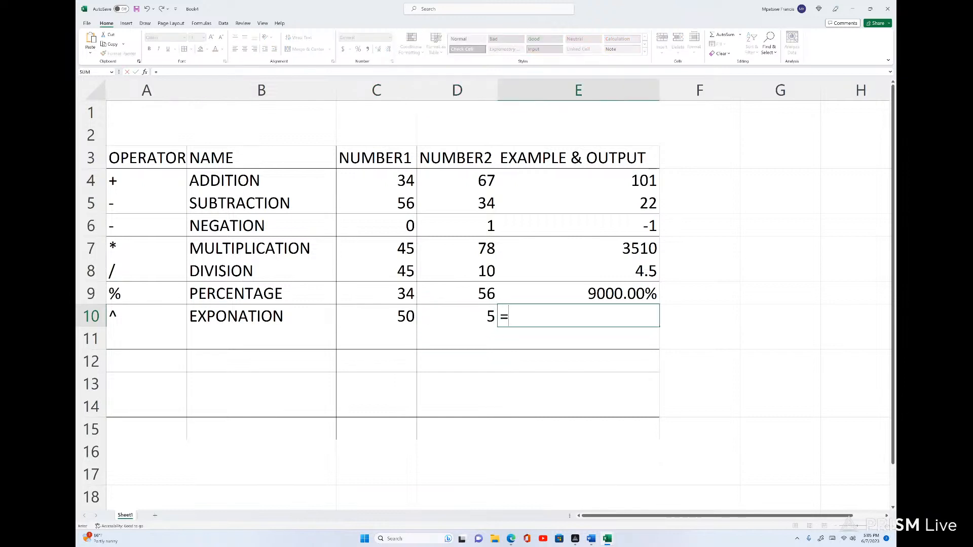
text(50)
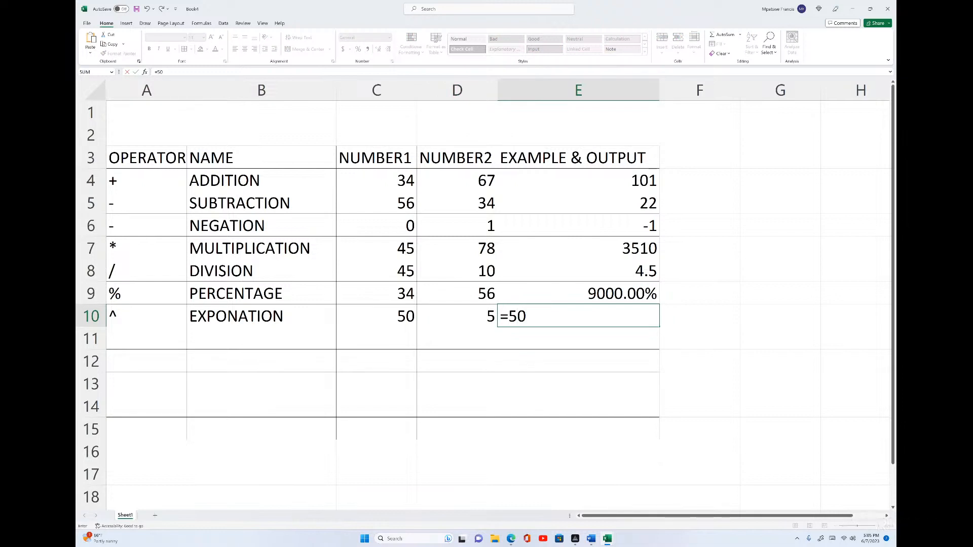
text(^)
click(476, 319)
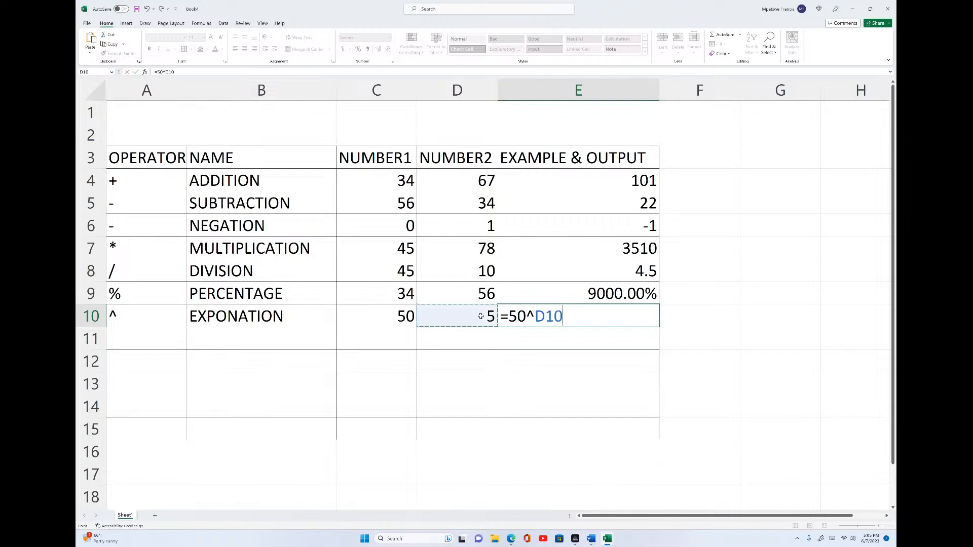
key(Return)
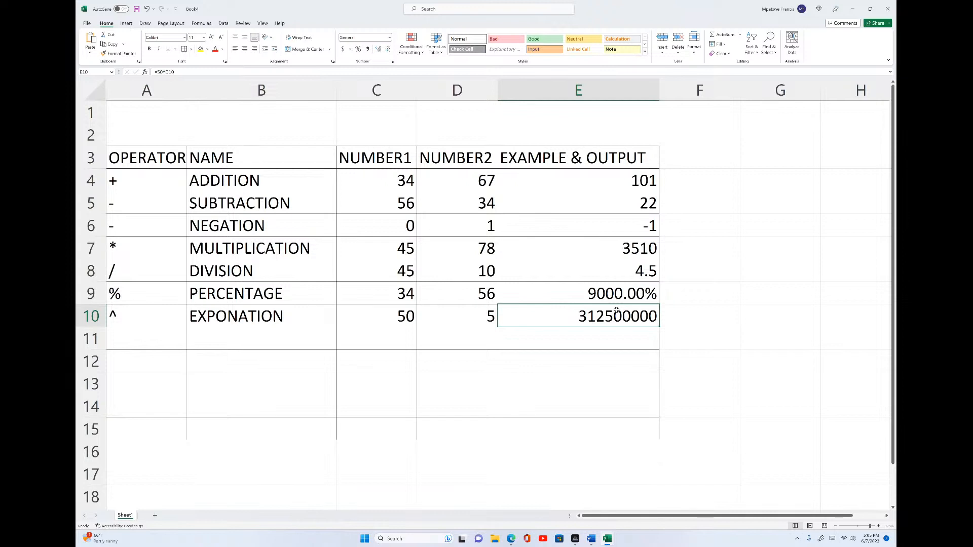
Enter the formula =C10^D10 in cell E11 and compare it with the formula in E10.
click(569, 339)
text(=)
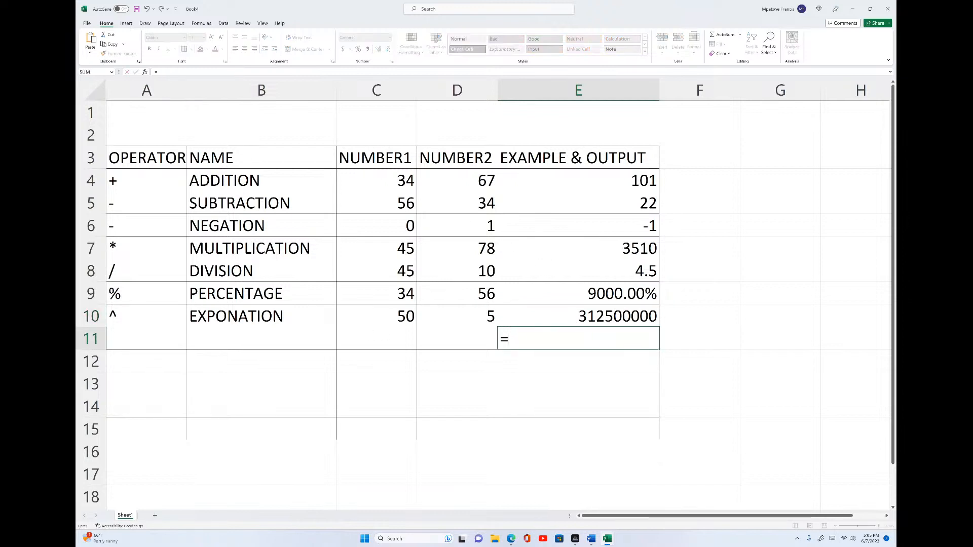
click(403, 316)
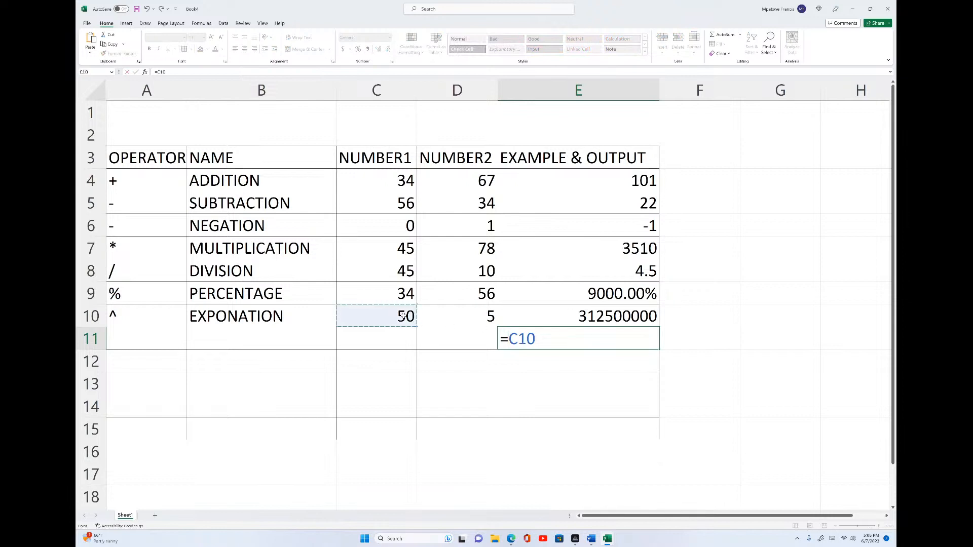
text(^)
click(476, 316)
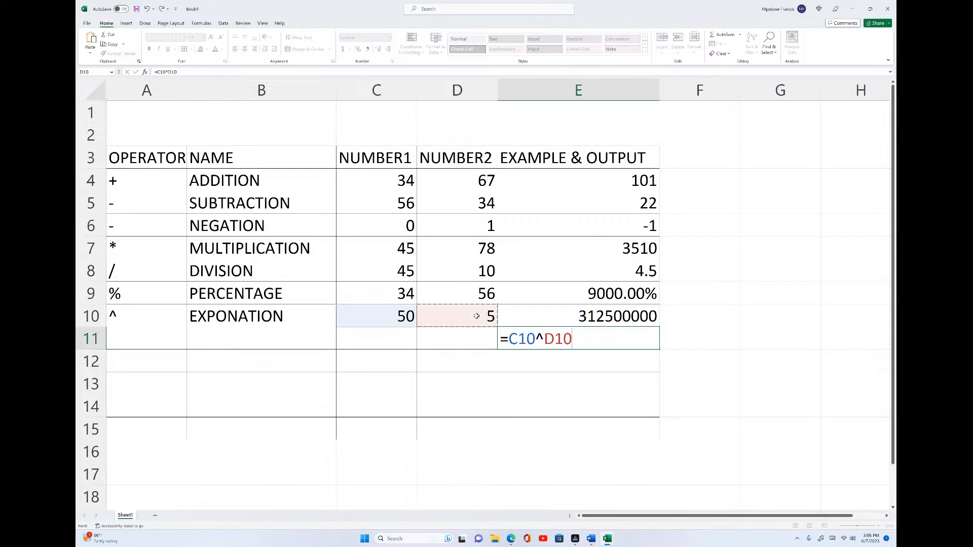
key(Escape)
key(Return)
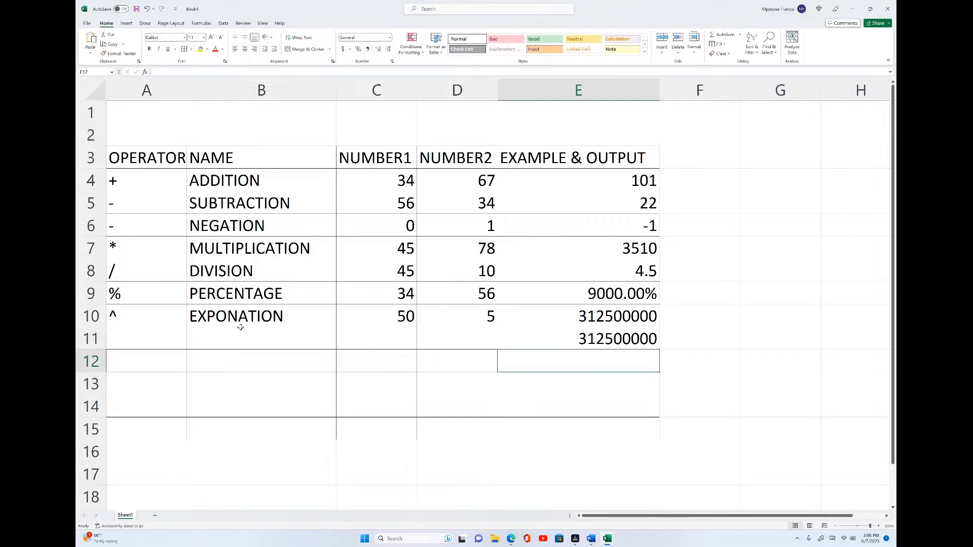
click(621, 343)
click(605, 322)
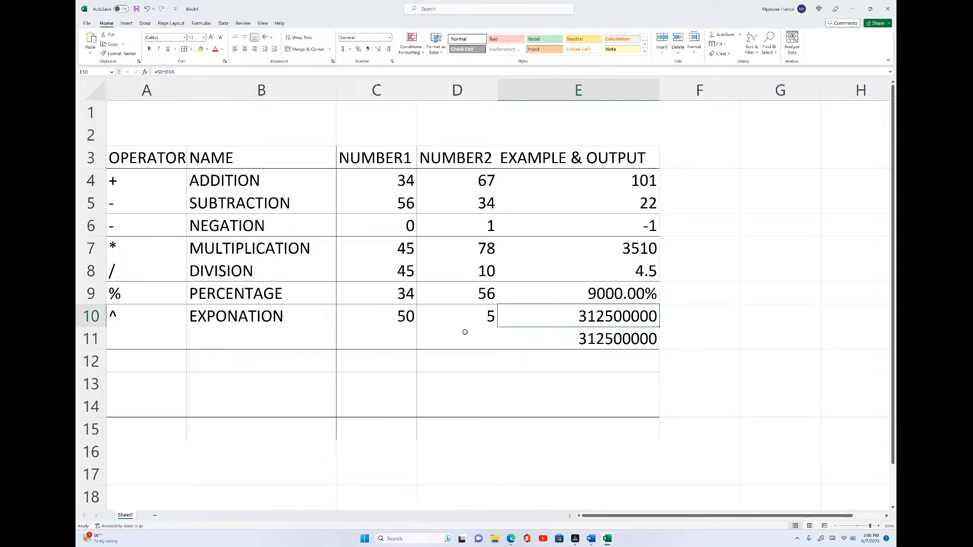
click(594, 339)
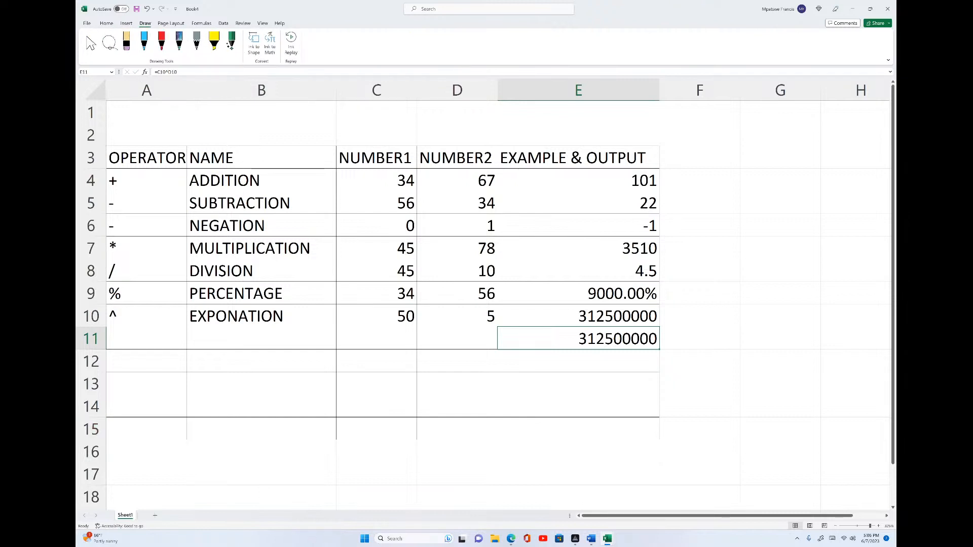
Choose the red drawing pen and handwrite "Addition" in columns F and G beside row 4.
click(161, 42)
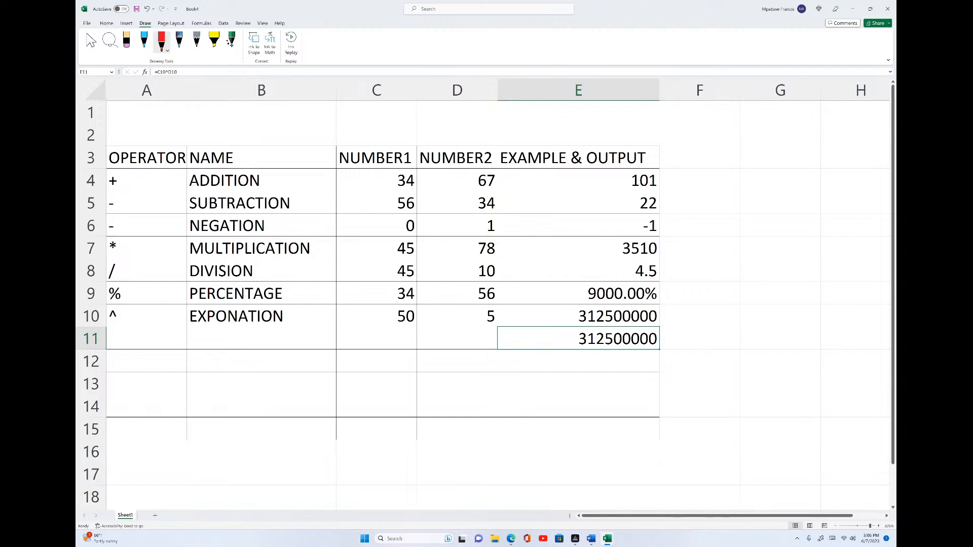
mouse_move(673, 191)
mouse_down()
mouse_move(680, 174)
mouse_move(686, 191)
mouse_up()
drag(675, 184, 702, 189)
drag(712, 181, 723, 190)
drag(732, 180, 738, 190)
mouse_move(736, 179)
mouse_down()
mouse_move(750, 177)
mouse_move(747, 189)
mouse_up()
drag(760, 179, 785, 187)
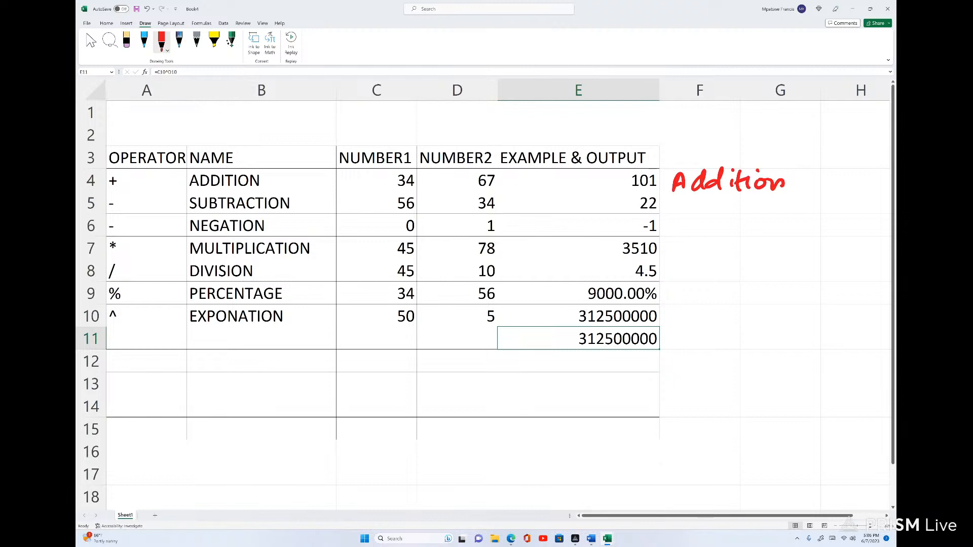
Handwrite "Subtraction" and "Negation" in red beside rows 5 and 6, below the handwritten "Addition".
mouse_move(680, 196)
mouse_down()
mouse_move(668, 212)
mouse_move(725, 212)
mouse_move(733, 202)
mouse_up()
drag(747, 203, 763, 209)
mouse_move(763, 194)
mouse_down()
mouse_move(771, 210)
mouse_move(816, 209)
mouse_up()
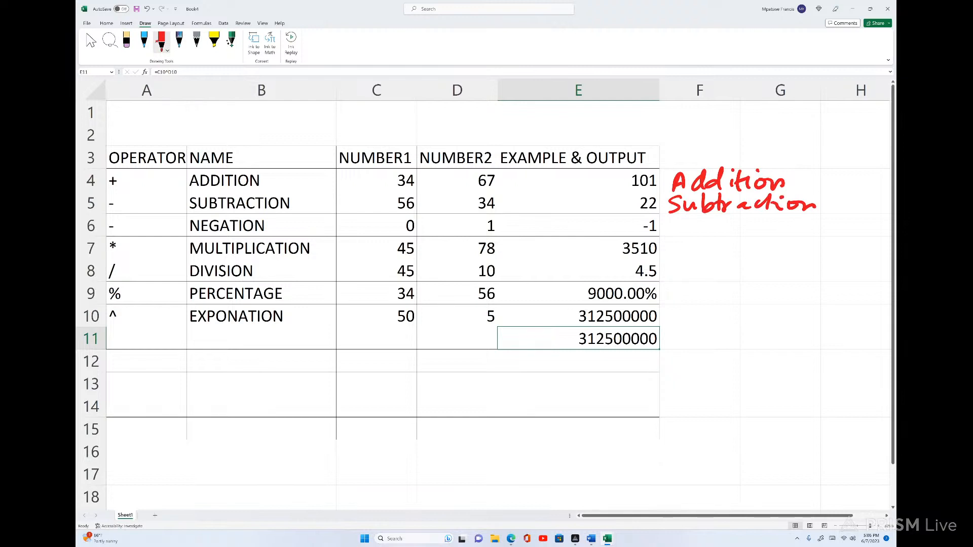
drag(673, 233, 692, 215)
drag(698, 225, 711, 240)
mouse_move(738, 223)
mouse_down()
mouse_move(741, 232)
mouse_move(801, 234)
mouse_up()
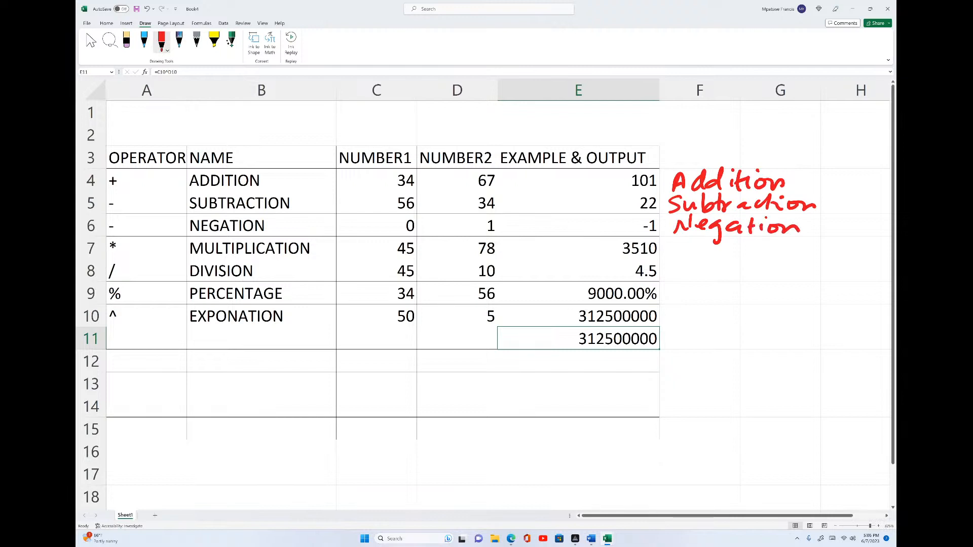
Handwrite "Multiplication" in red beside row 7, below the handwritten "Negation".
mouse_move(673, 257)
mouse_down()
mouse_move(684, 243)
mouse_move(712, 253)
mouse_up()
mouse_move(722, 234)
mouse_down()
mouse_move(723, 259)
mouse_move(733, 258)
mouse_up()
mouse_move(727, 245)
mouse_down()
mouse_move(738, 243)
mouse_move(738, 257)
mouse_up()
mouse_move(747, 243)
mouse_down()
mouse_move(748, 261)
mouse_move(755, 247)
mouse_up()
drag(754, 234, 765, 256)
mouse_move(780, 243)
mouse_down()
mouse_move(778, 254)
mouse_move(802, 255)
mouse_up()
drag(802, 242, 829, 253)
drag(828, 251, 863, 249)
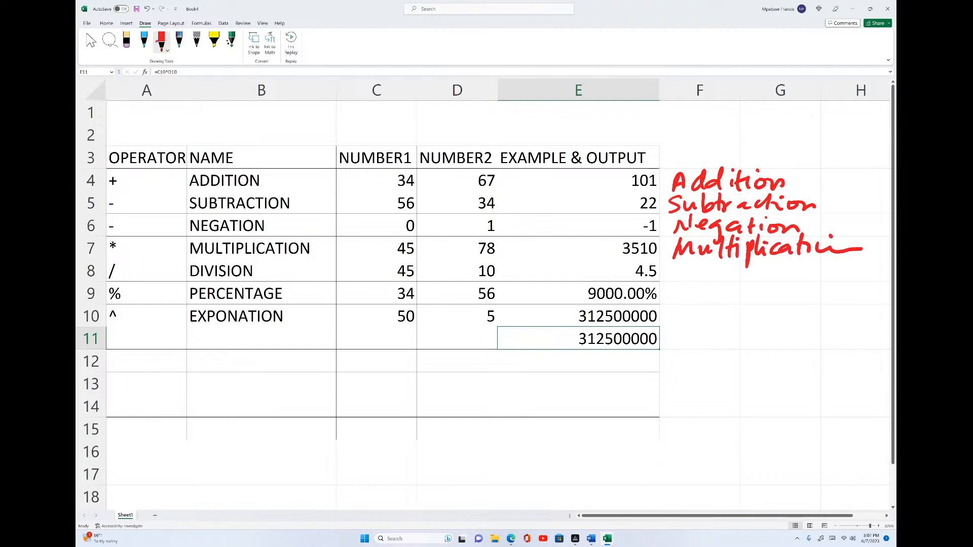
Handwrite "Division", "Percentage" and "Exponation" in red beside rows 8 to 10 to complete the list of names.
mouse_move(675, 265)
mouse_down()
mouse_move(678, 282)
mouse_move(707, 270)
mouse_move(782, 275)
mouse_up()
click(739, 261)
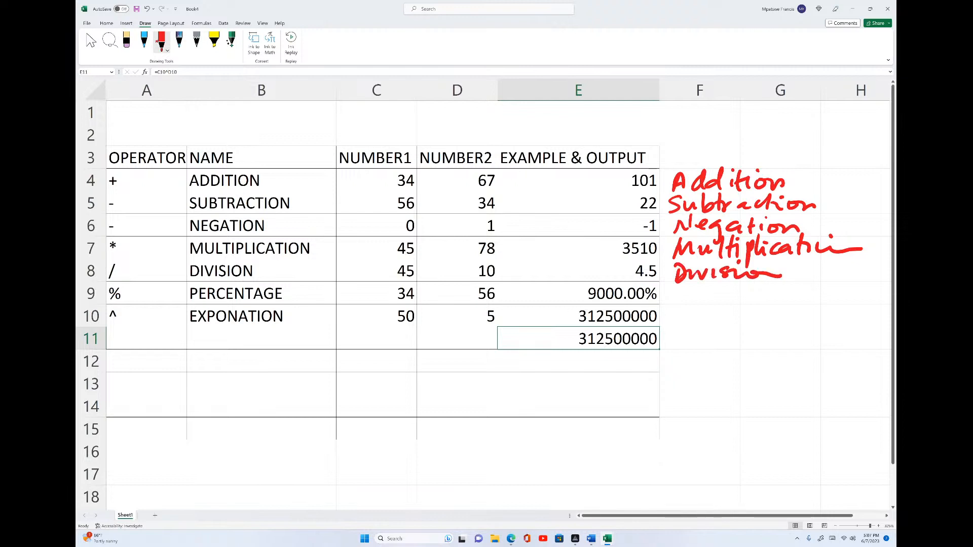
mouse_move(687, 285)
mouse_down()
mouse_move(684, 313)
mouse_move(697, 295)
mouse_move(770, 291)
mouse_move(788, 294)
mouse_move(781, 320)
mouse_move(817, 287)
mouse_up()
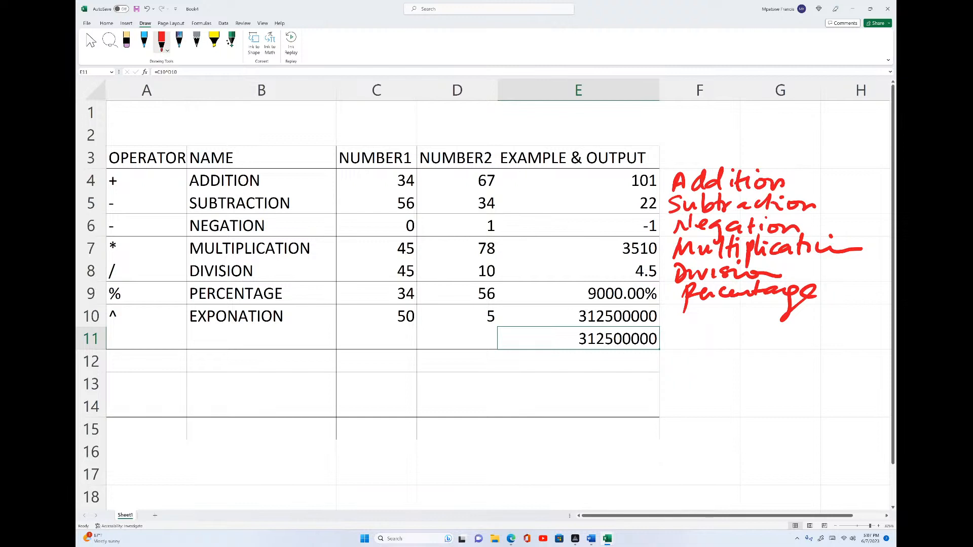
mouse_move(681, 312)
mouse_down()
mouse_move(690, 332)
mouse_move(710, 332)
mouse_up()
mouse_move(708, 312)
mouse_down()
mouse_move(702, 329)
mouse_move(715, 346)
mouse_up()
drag(717, 319, 836, 316)
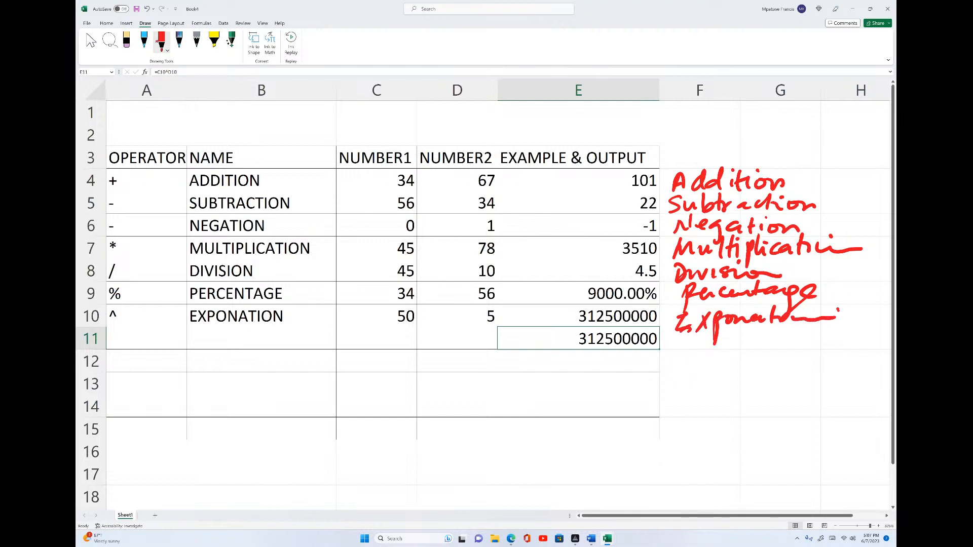
Draw a long vertical red line alongside the handwritten list and label it "Operator name" below, around rows 12 and 13.
drag(850, 155, 829, 340)
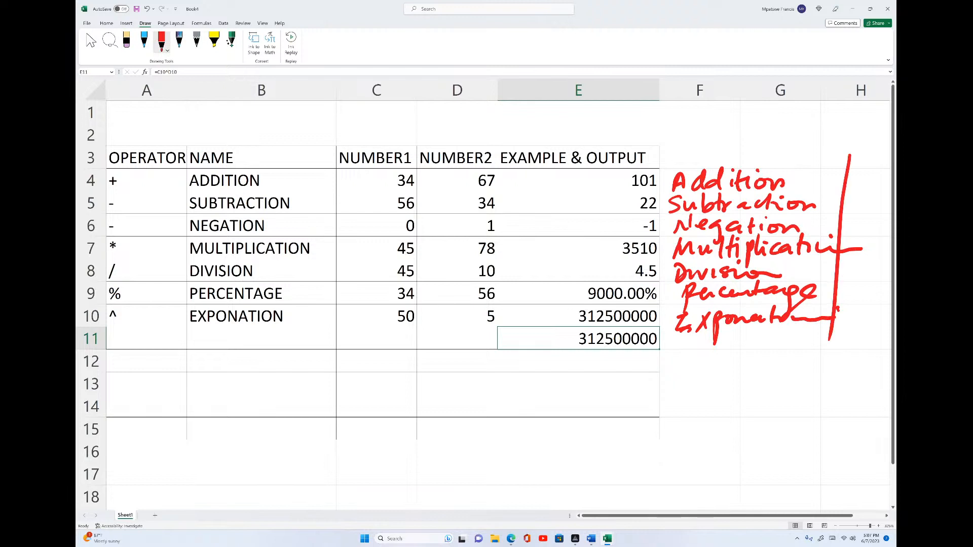
mouse_move(693, 375)
mouse_down()
mouse_move(676, 398)
mouse_move(695, 378)
mouse_up()
mouse_move(695, 370)
mouse_down()
mouse_move(700, 411)
mouse_move(723, 374)
mouse_up()
drag(719, 379, 839, 358)
drag(836, 366, 872, 353)
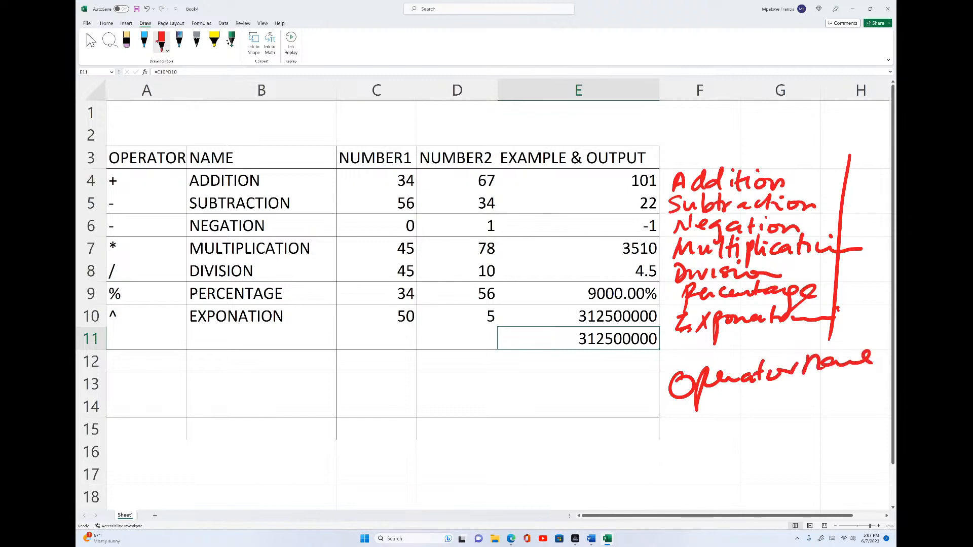
Handwrite the heading "Operators" in red below the table, around rows 16 and 17, and underline it.
scroll(481, 294, down, 3)
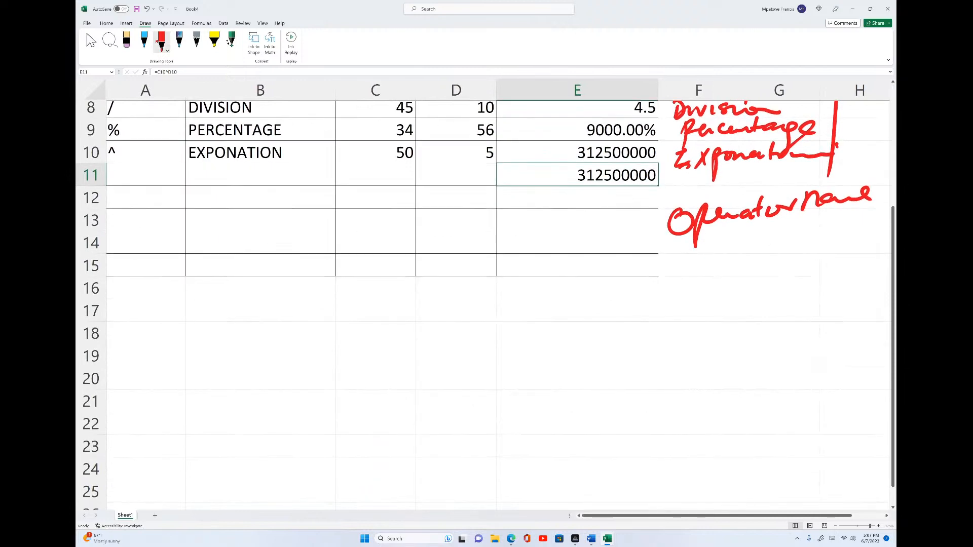
mouse_move(237, 295)
mouse_down()
mouse_move(222, 329)
mouse_move(252, 295)
mouse_up()
mouse_move(259, 296)
mouse_down()
mouse_move(262, 349)
mouse_move(338, 283)
mouse_move(341, 311)
mouse_move(396, 305)
mouse_move(409, 315)
mouse_up()
drag(209, 340, 444, 335)
Handwrite the symbols +, -, / and % in red in column B, one below another under the Operators heading.
drag(235, 384, 278, 380)
mouse_move(253, 372)
mouse_down()
mouse_move(247, 412)
mouse_move(230, 437)
mouse_move(274, 435)
mouse_up()
scroll(487, 304, down, 3)
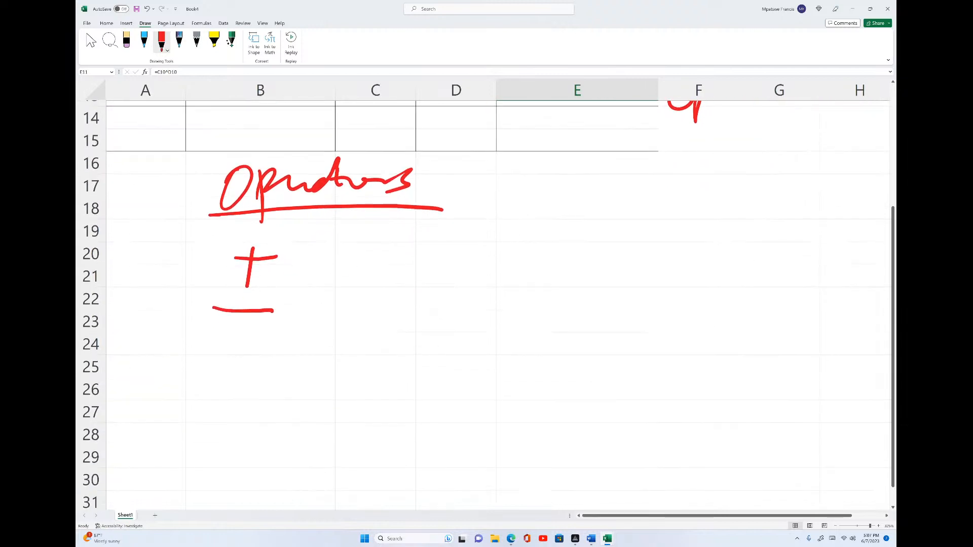
mouse_move(264, 321)
mouse_down()
mouse_move(219, 395)
mouse_move(225, 466)
mouse_up()
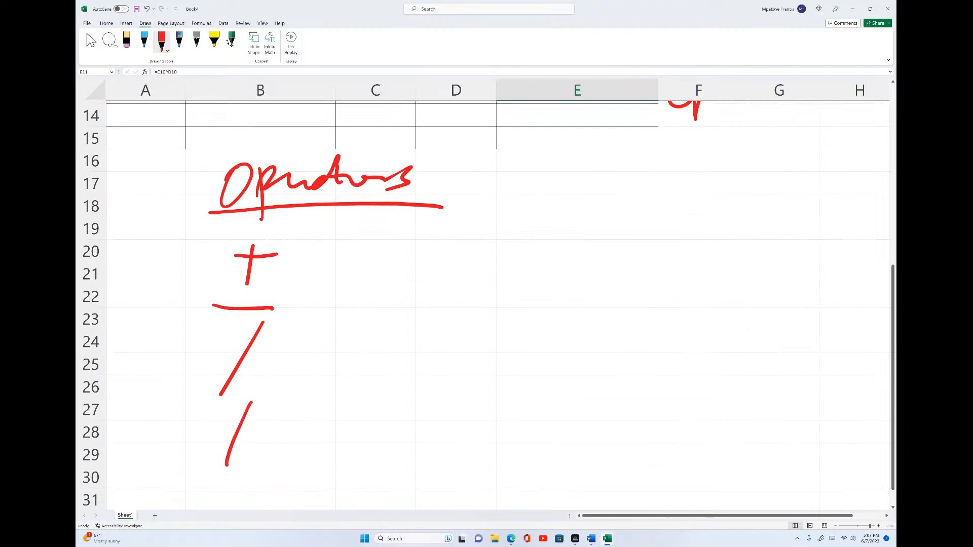
click(248, 456)
click(213, 416)
Handwrite the symbols ^ and * in red in column B below the handwritten % sign.
scroll(486, 304, down, 3)
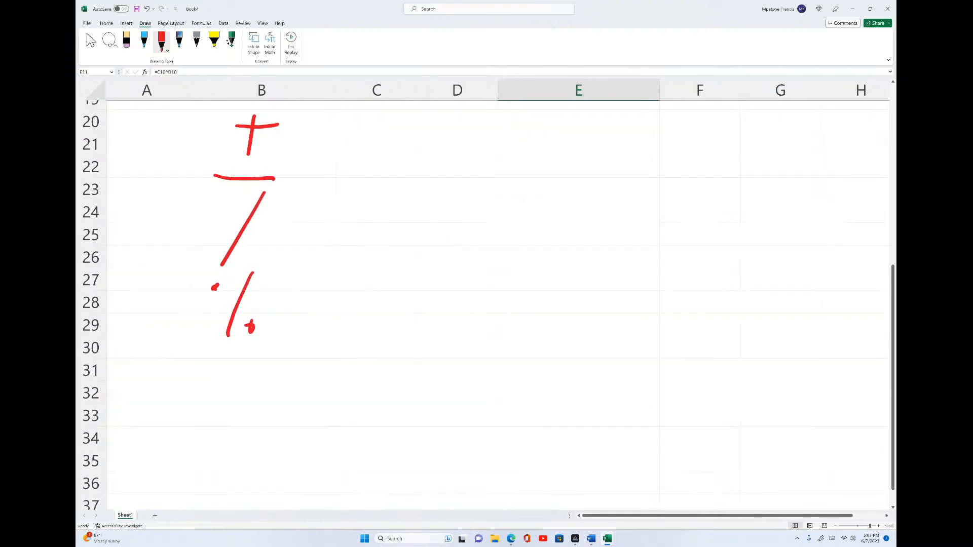
drag(252, 390, 253, 405)
drag(232, 374, 263, 393)
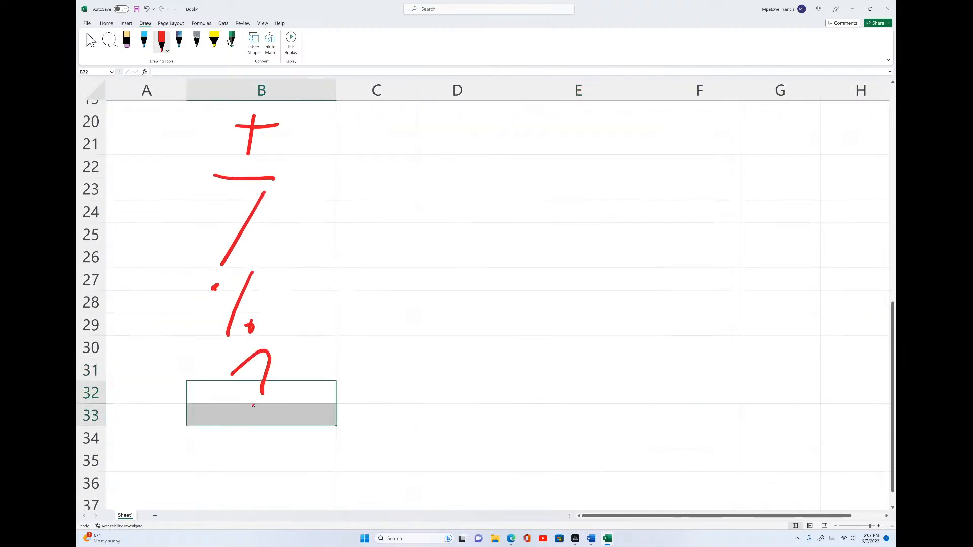
click(453, 458)
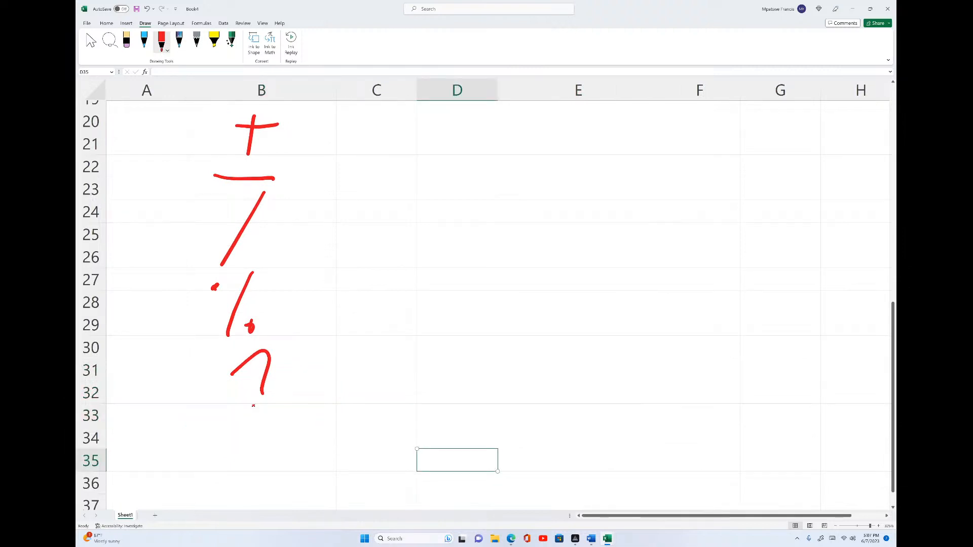
mouse_move(254, 420)
mouse_down()
mouse_move(234, 461)
mouse_move(264, 451)
mouse_move(263, 429)
mouse_up()
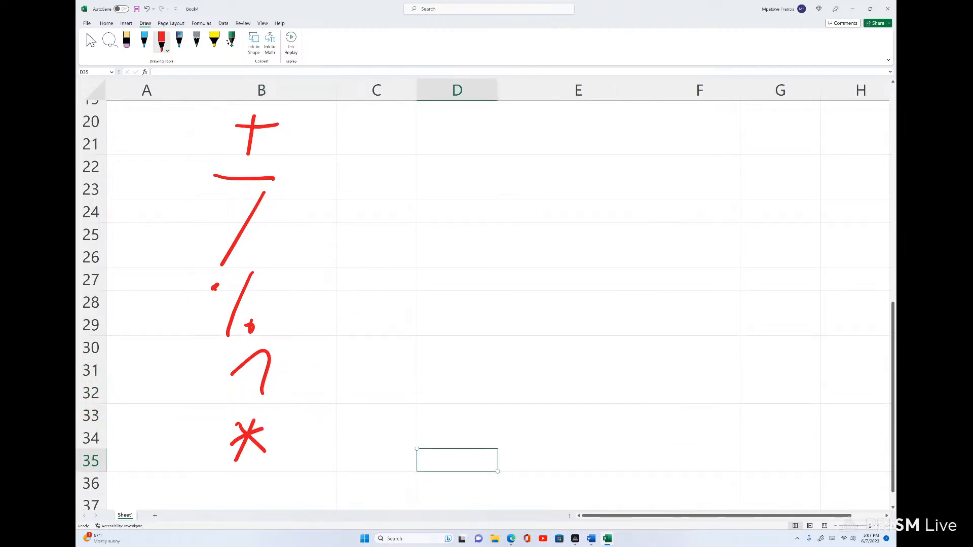
Handwrite a red minus sign in column B around row 36, below the handwritten * symbol.
scroll(482, 304, down, 2)
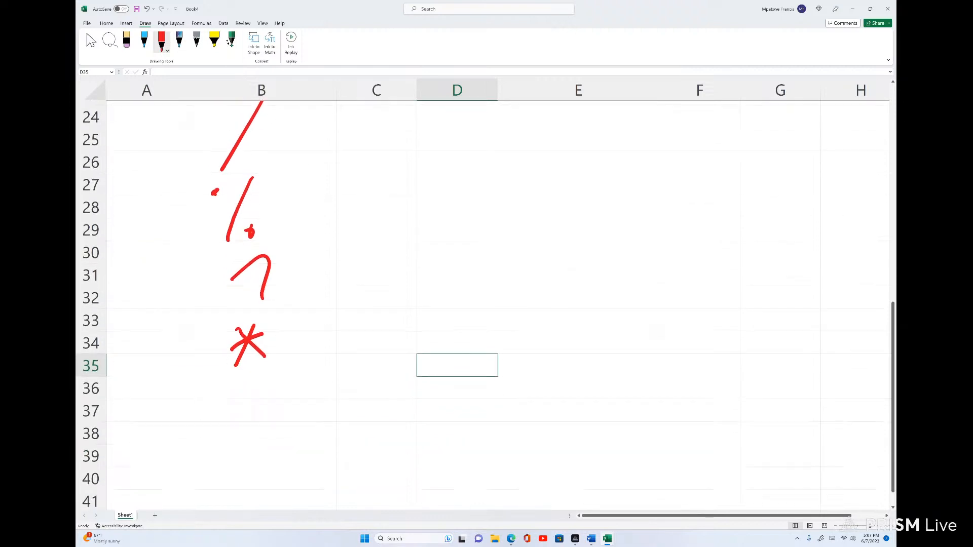
drag(228, 386, 283, 379)
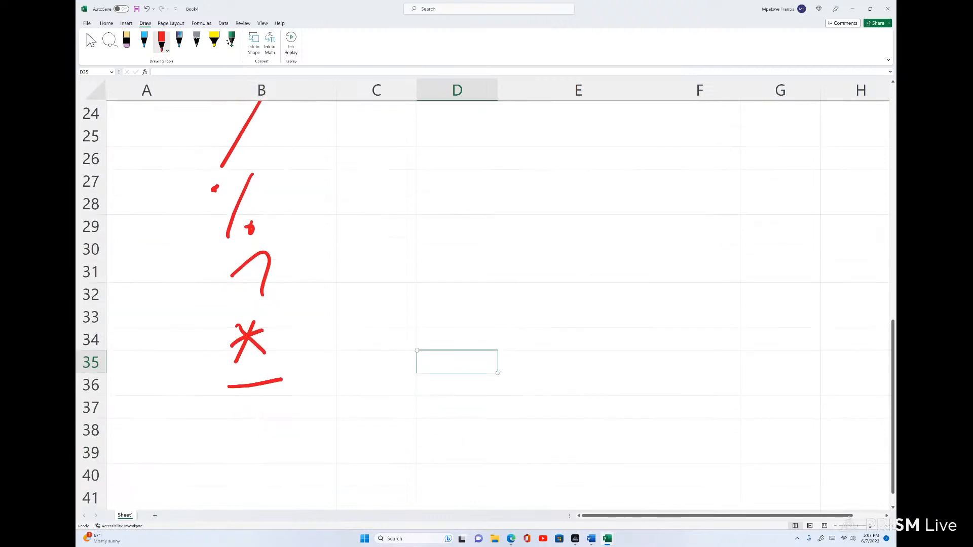
scroll(482, 304, up, 5)
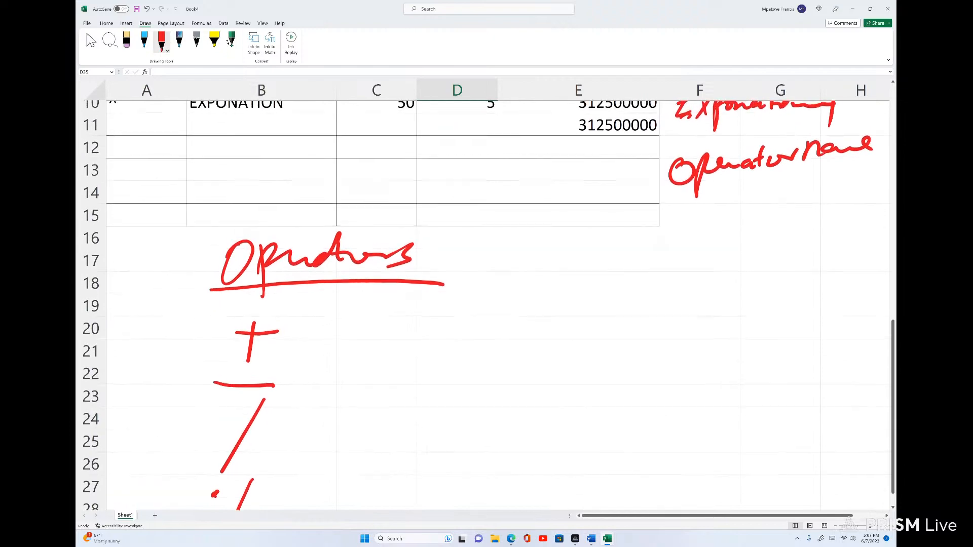
scroll(481, 304, up, 3)
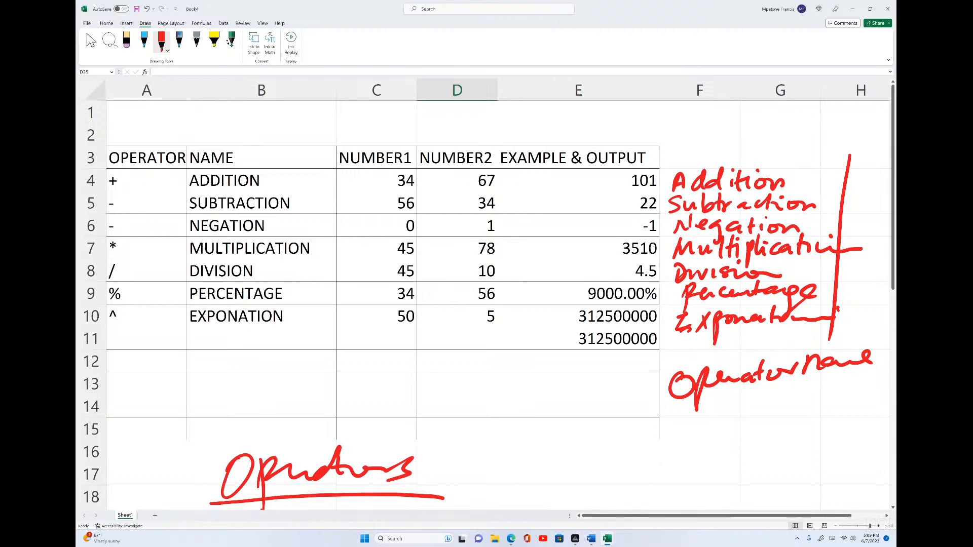
scroll(333, 414, down, 2)
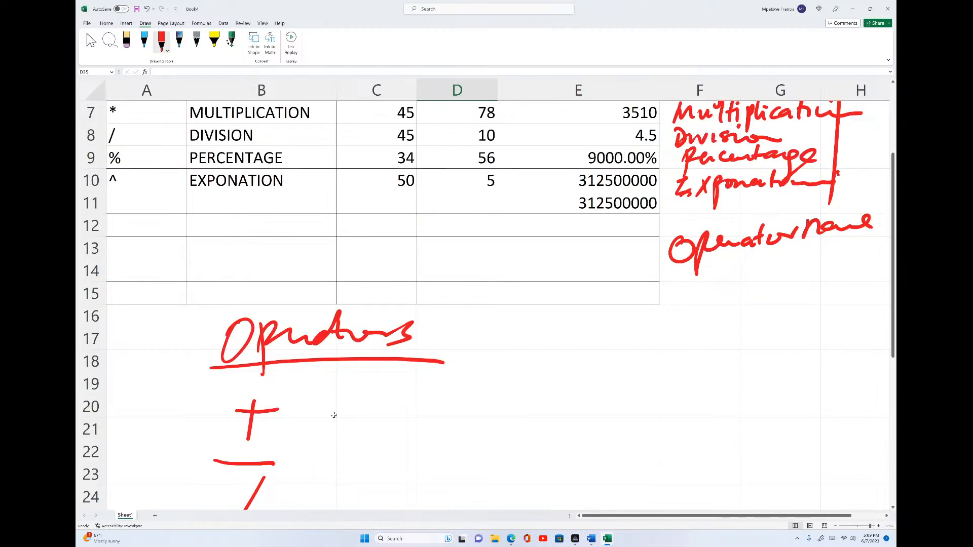
scroll(333, 415, up, 2)
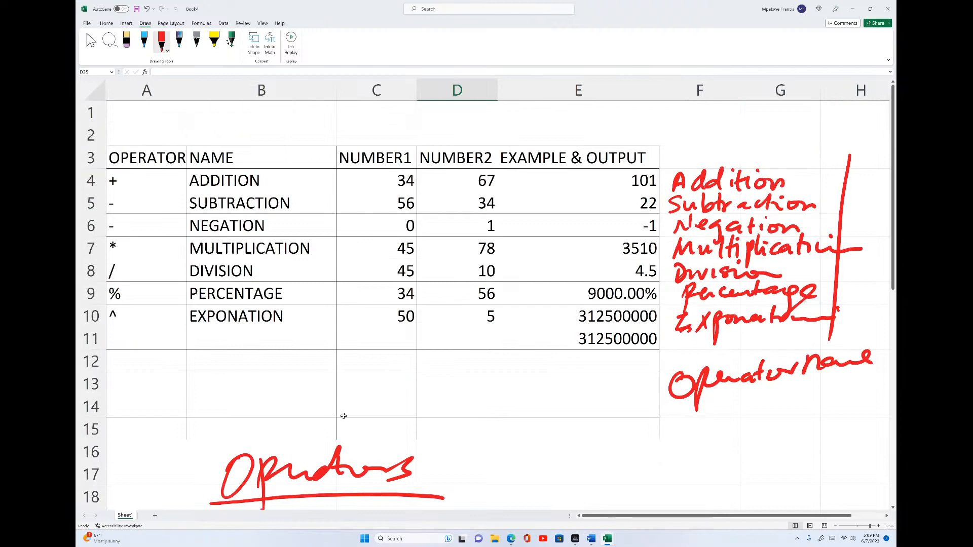
mouse_move(579, 537)
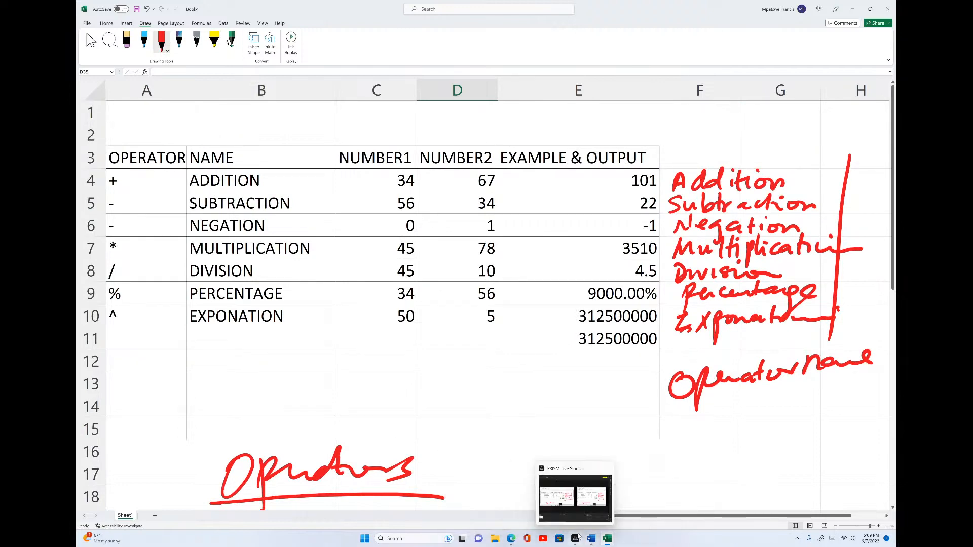